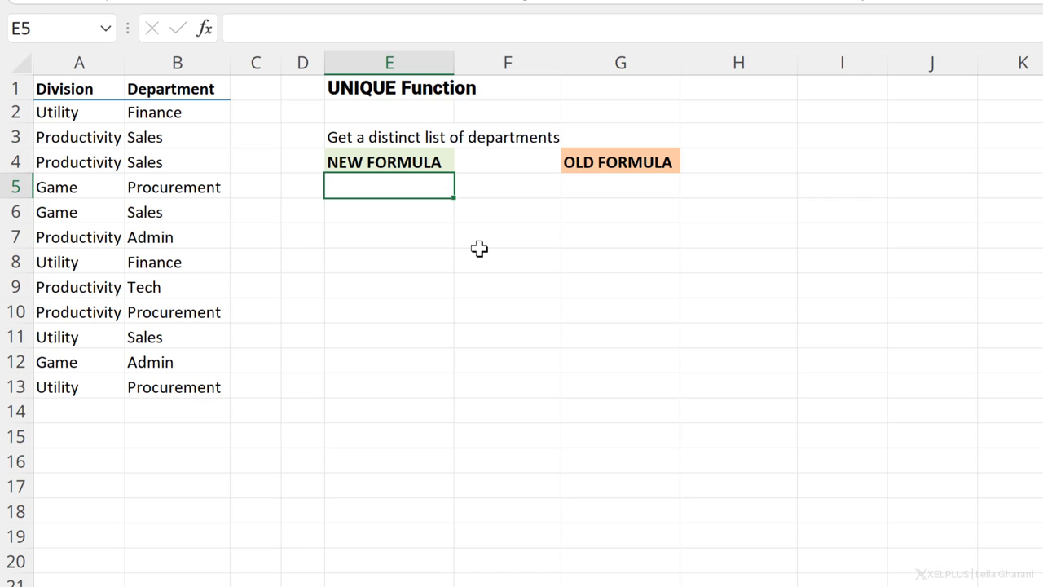
Step: Enter =UNIQUE(B2:B13) in E5 to spill the distinct departments
type("=uniqu")
key("Tab")
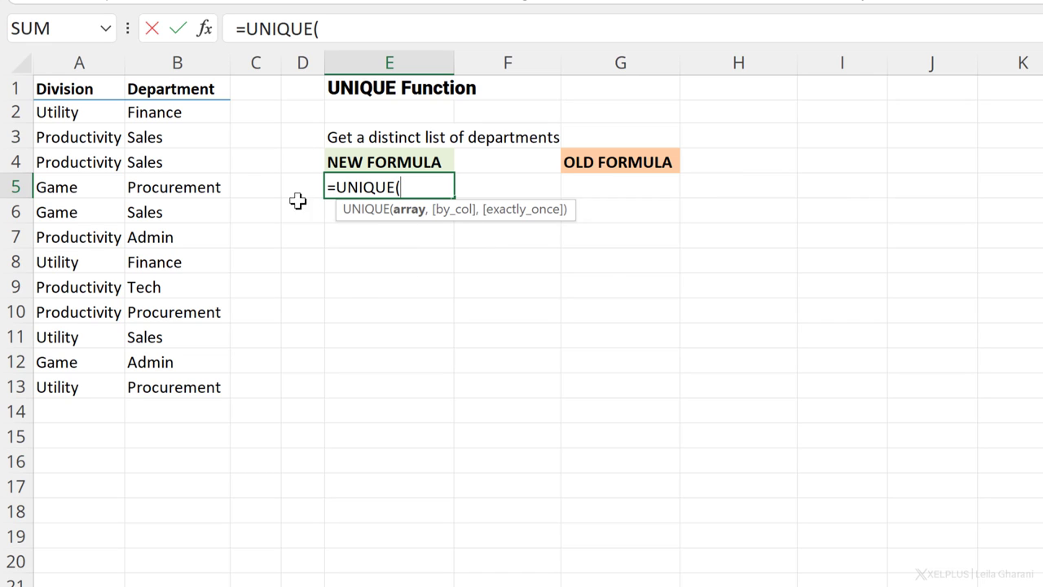
left_click_drag(155, 116, 207, 382)
type(")")
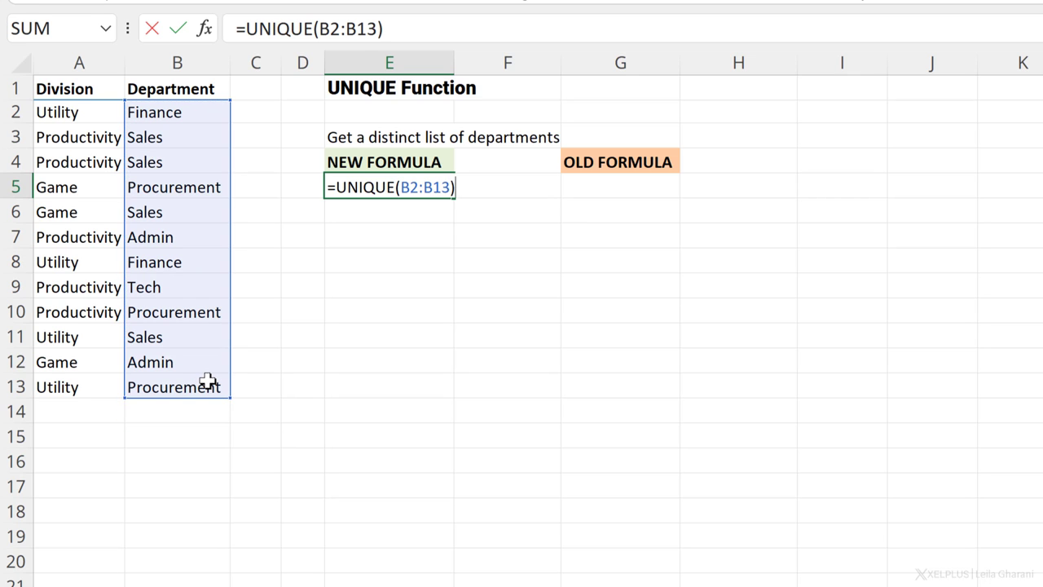
key("Return")
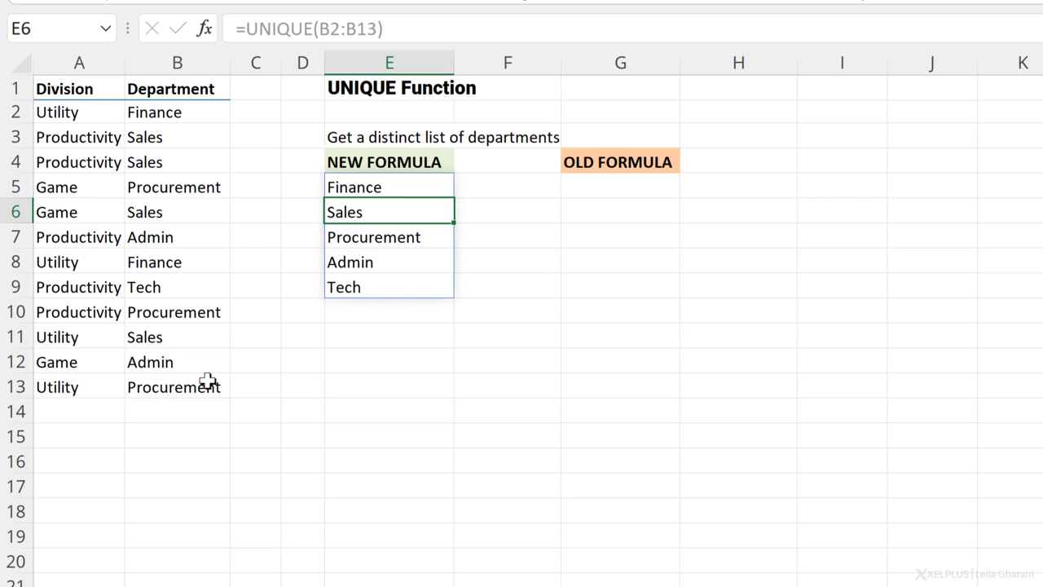
Step: Compare the UNIQUE formula in E5 with the old IFERROR formula in G5
key("Up")
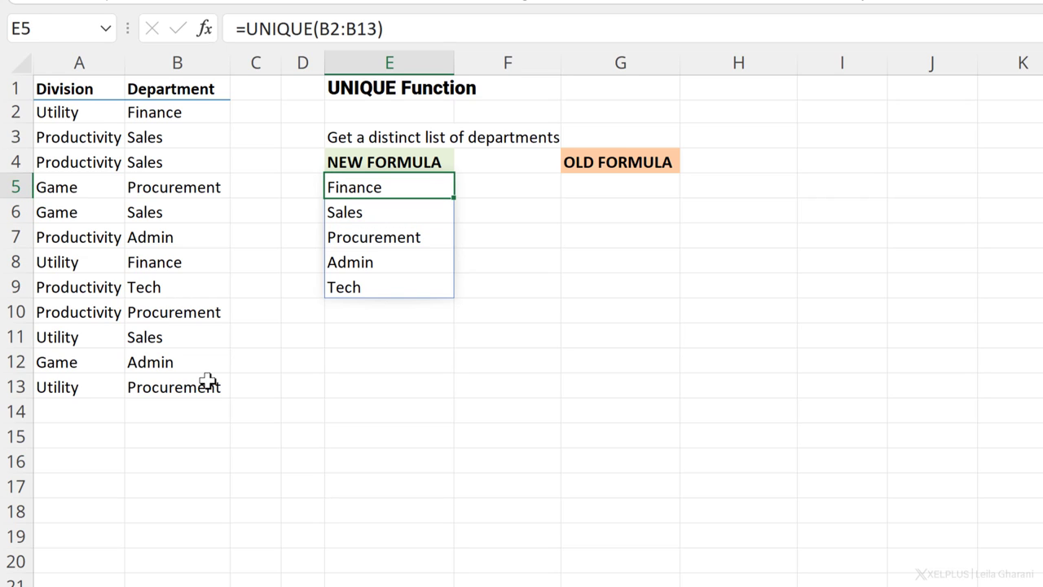
double_click(521, 161)
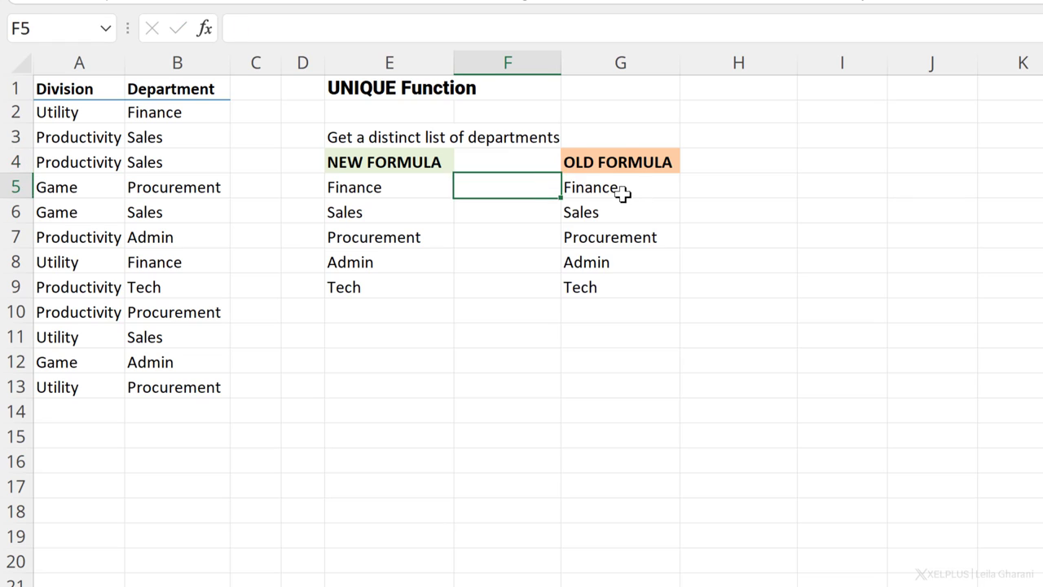
left_click(624, 191)
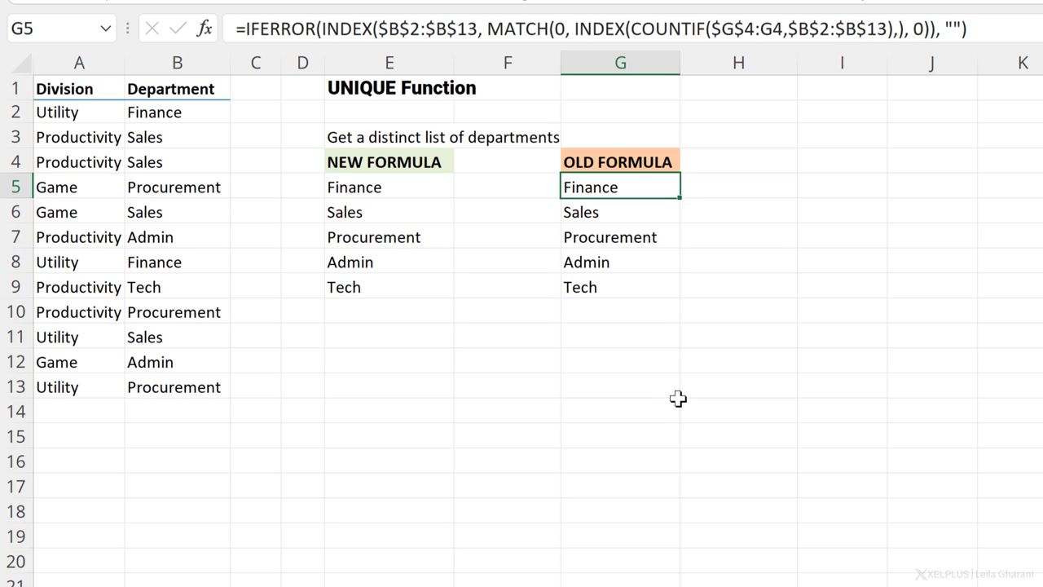
left_click(393, 190)
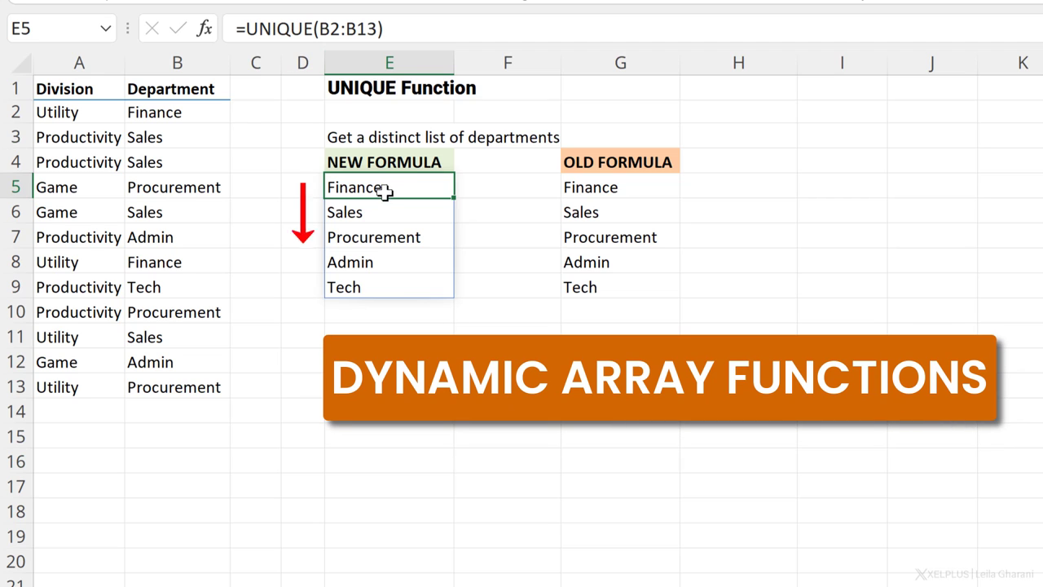
Step: Type 'hhh' in E9 to trigger #SPILL!, then delete it so the list spills again
left_click(381, 284)
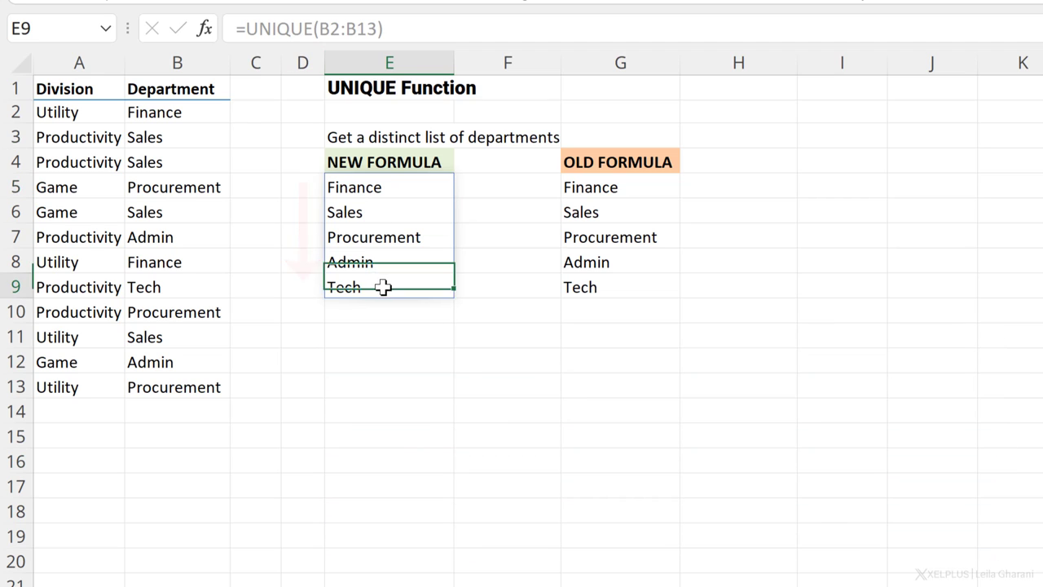
type("hhhh")
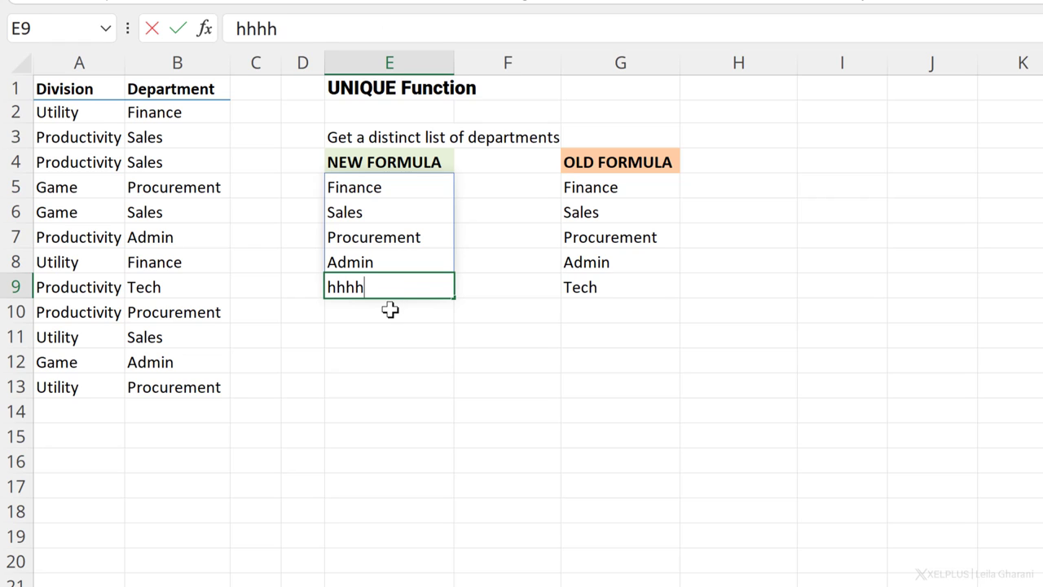
key("Return")
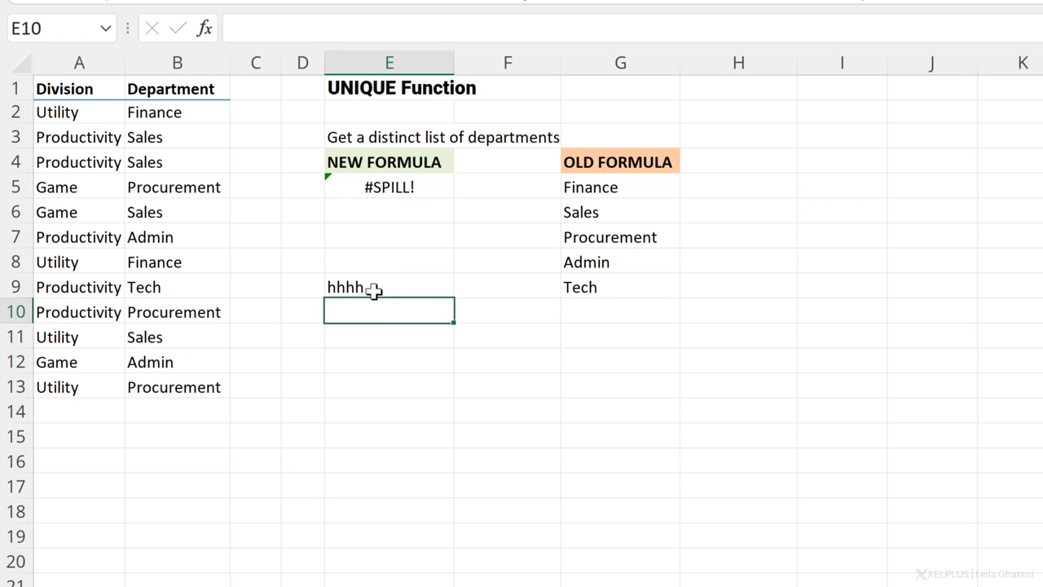
left_click(374, 290)
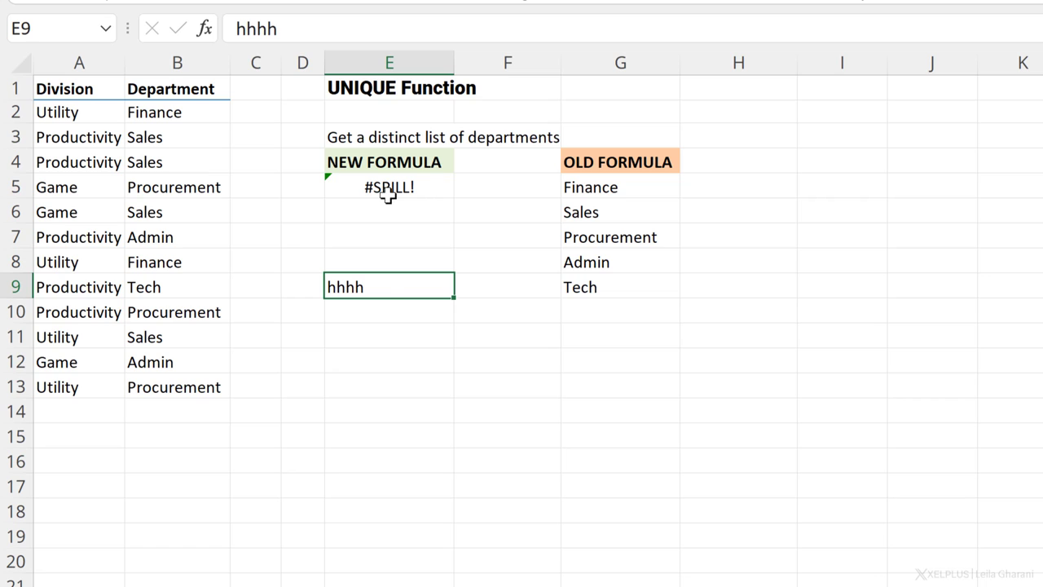
key("Delete")
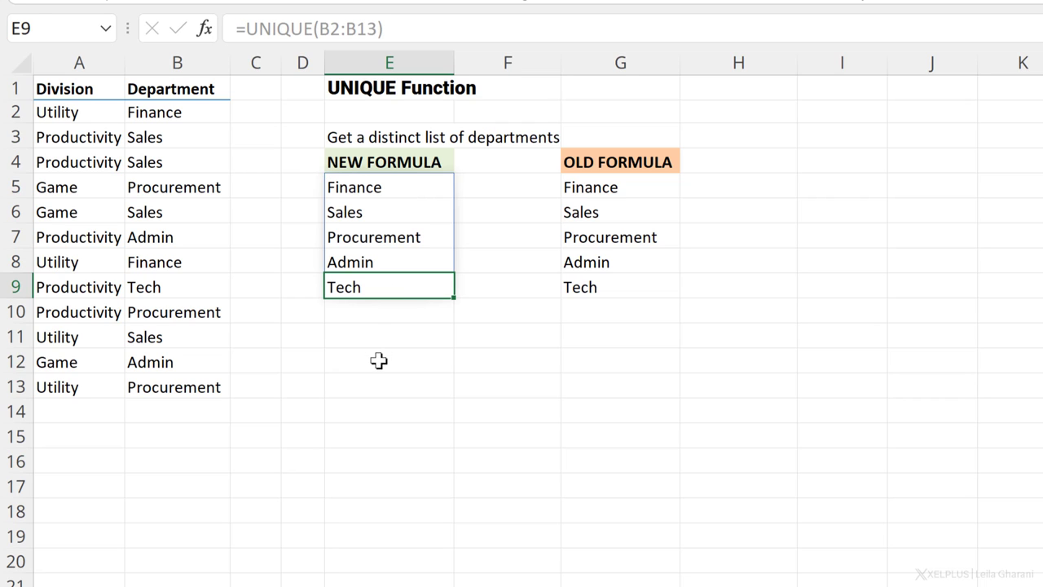
left_click(379, 361)
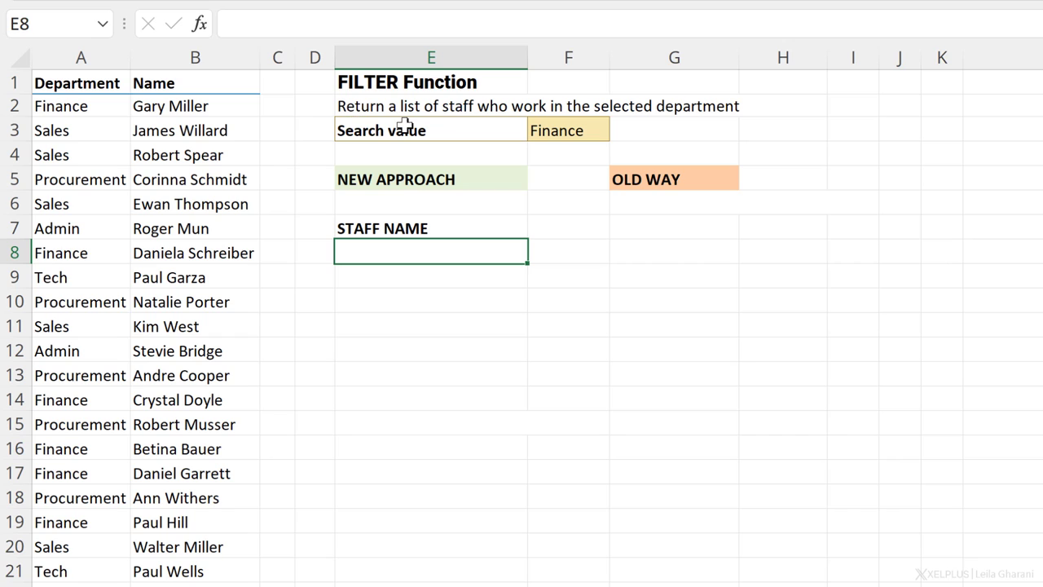
Step: Keep Finance as the search value in F3
left_click(610, 139)
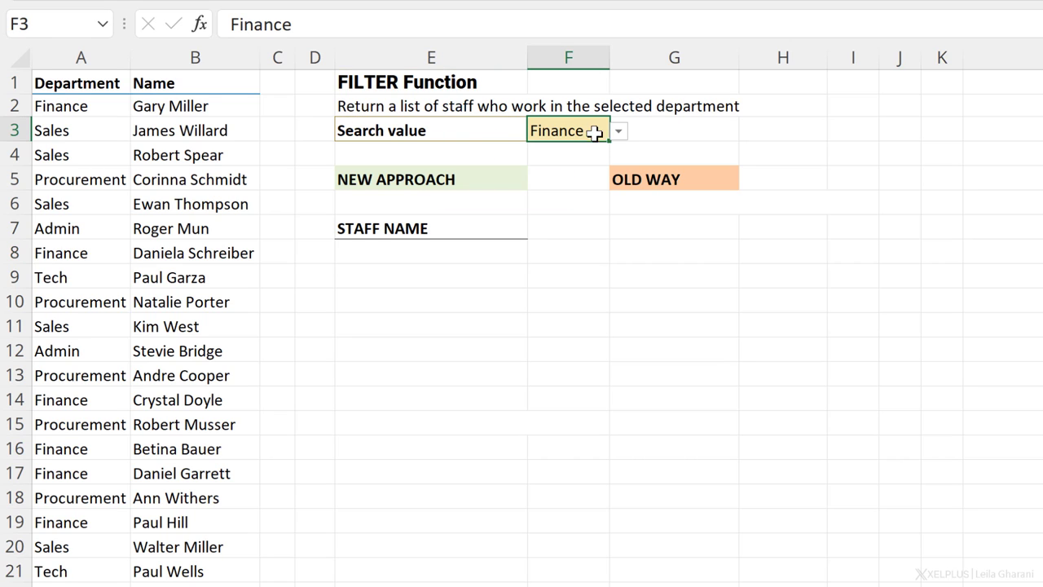
left_click(620, 139)
left_click(581, 169)
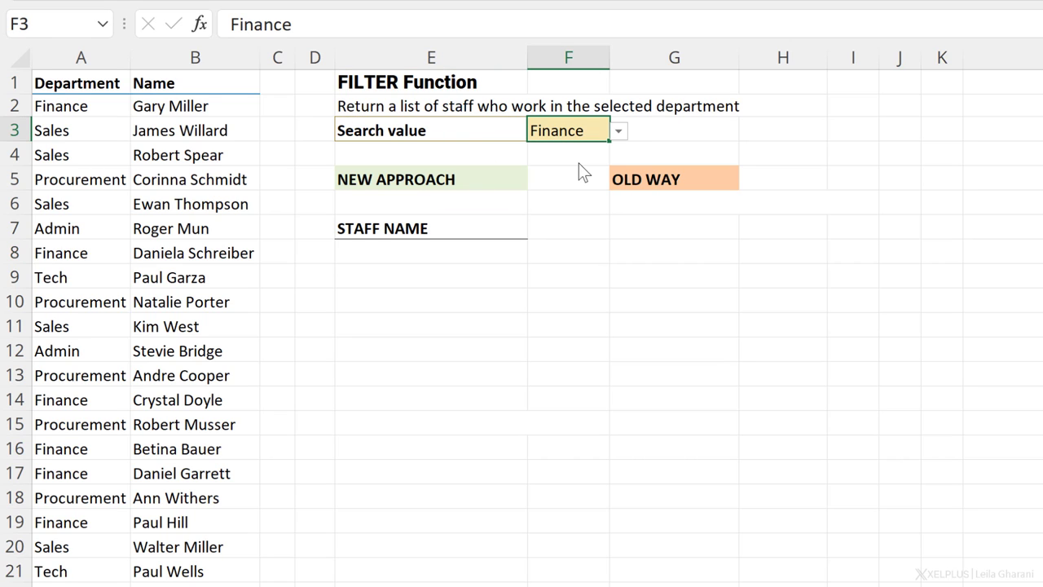
Step: Enter =FILTER(B2:B21,A2:A21=F3,"") in E8 to spill the matching staff names
left_click(438, 257)
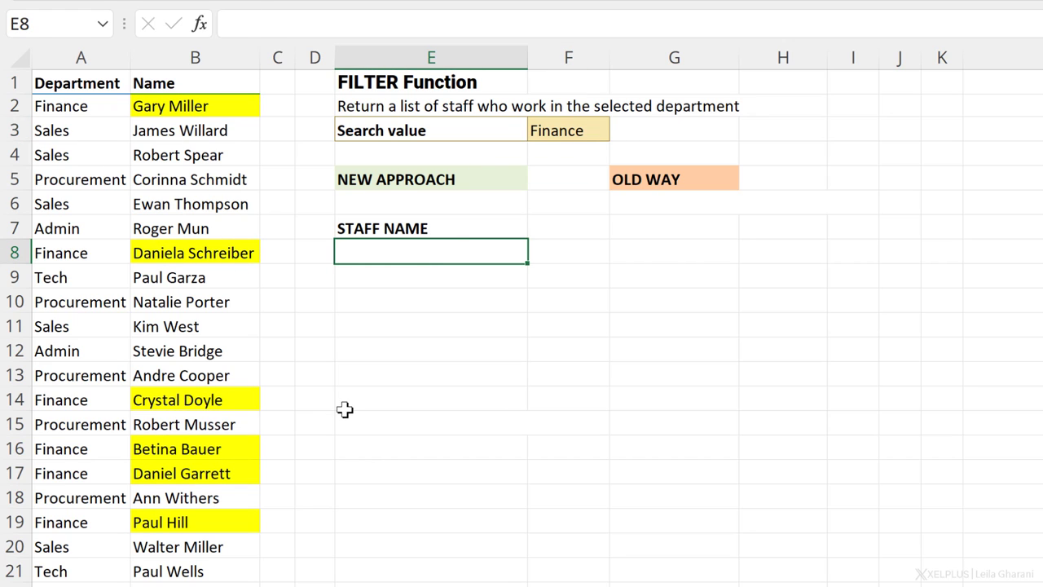
type("=filter")
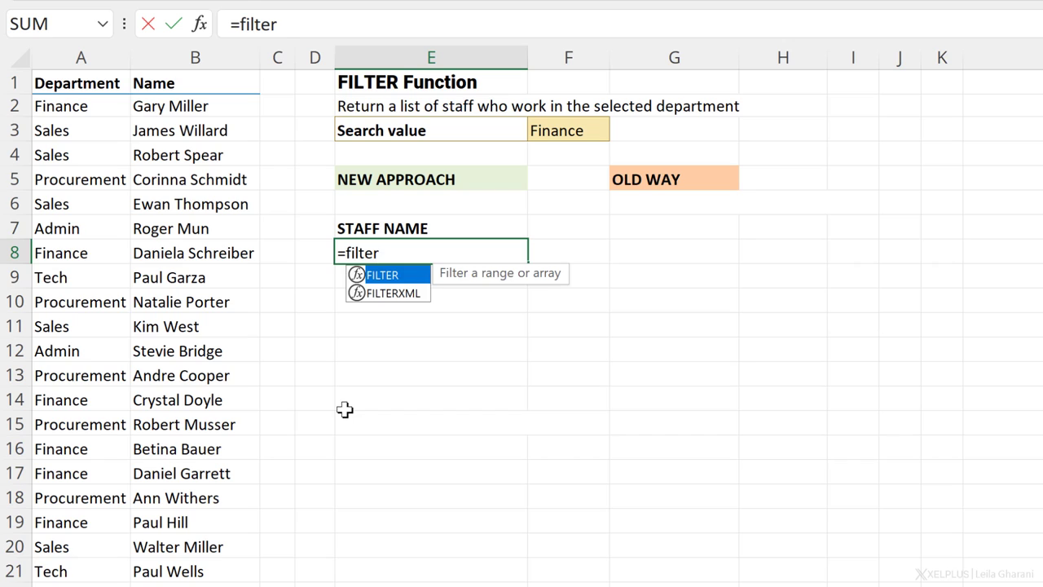
key("Tab")
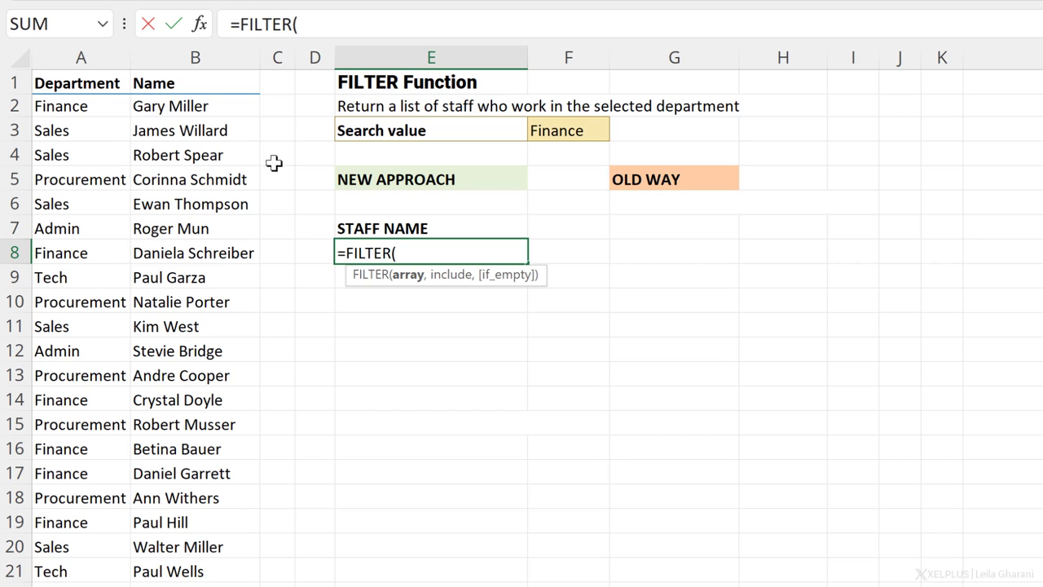
left_click_drag(226, 105, 194, 572)
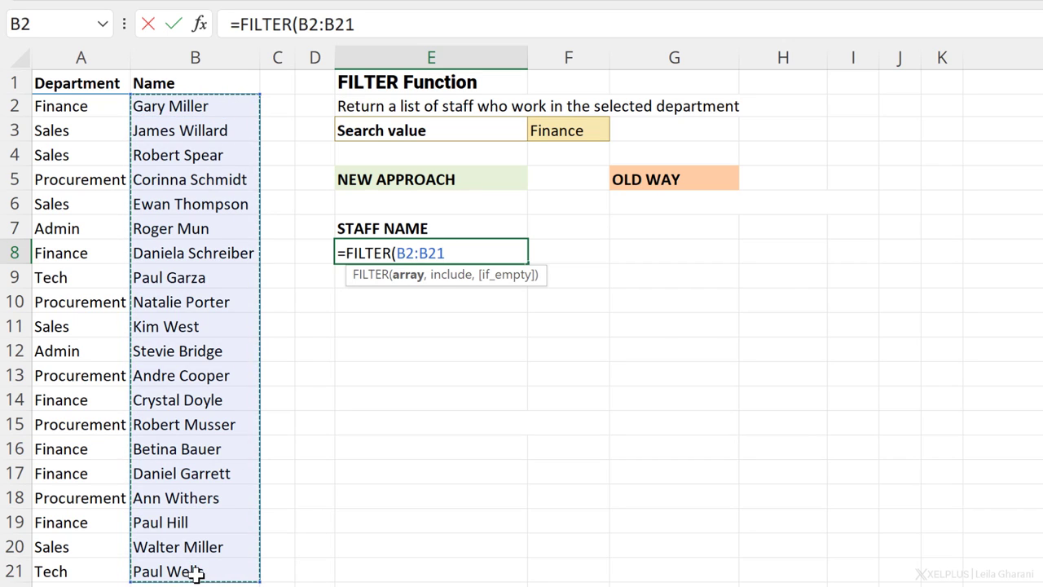
type(",")
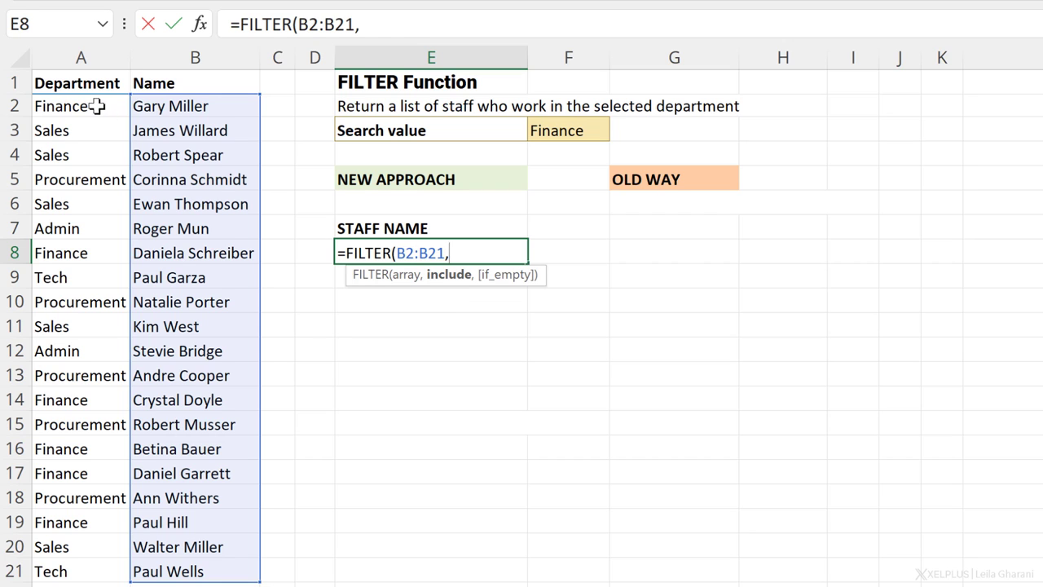
left_click_drag(98, 107, 70, 562)
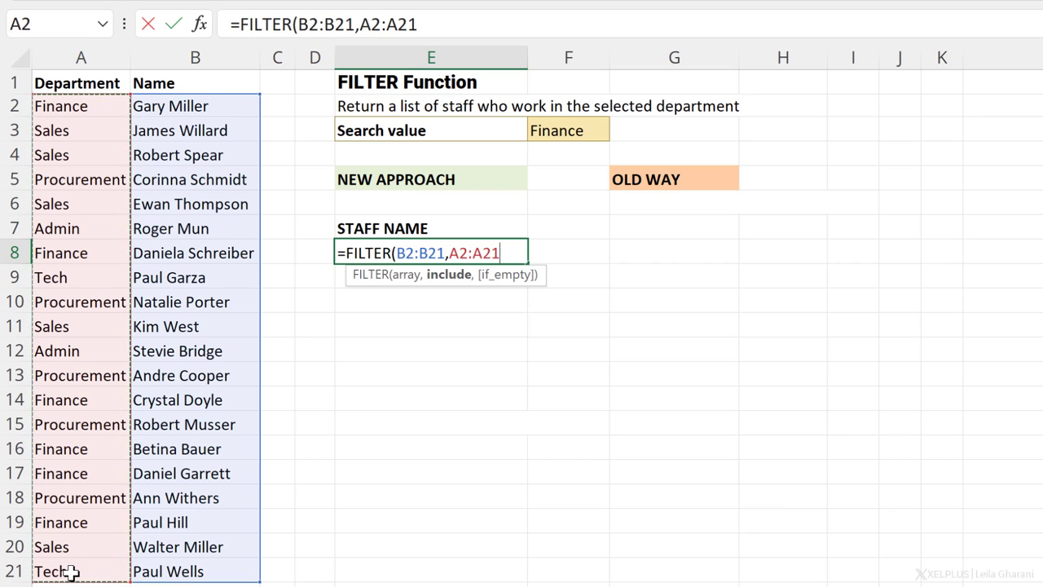
type("=")
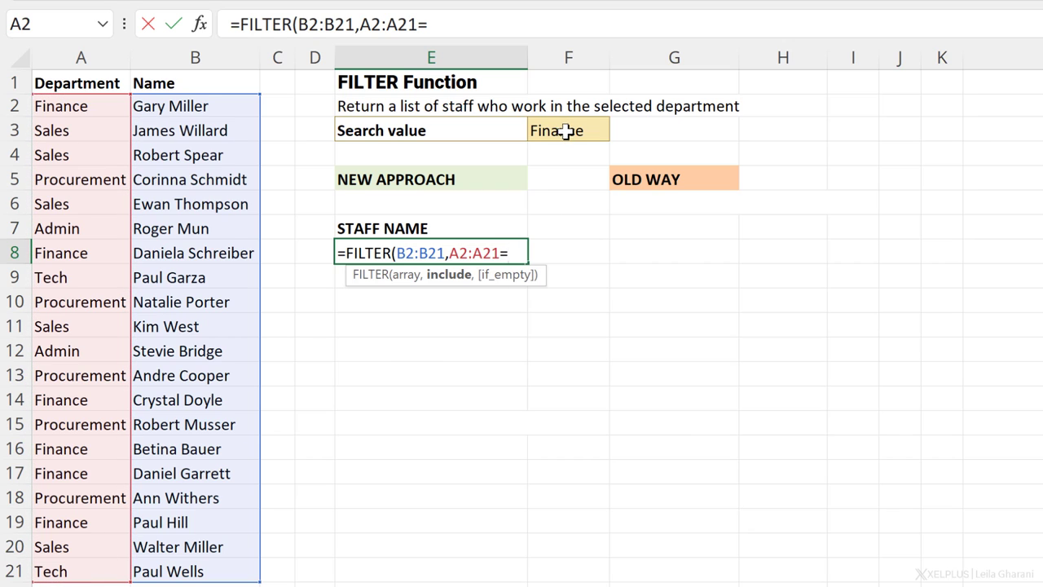
left_click(565, 132)
type(",")
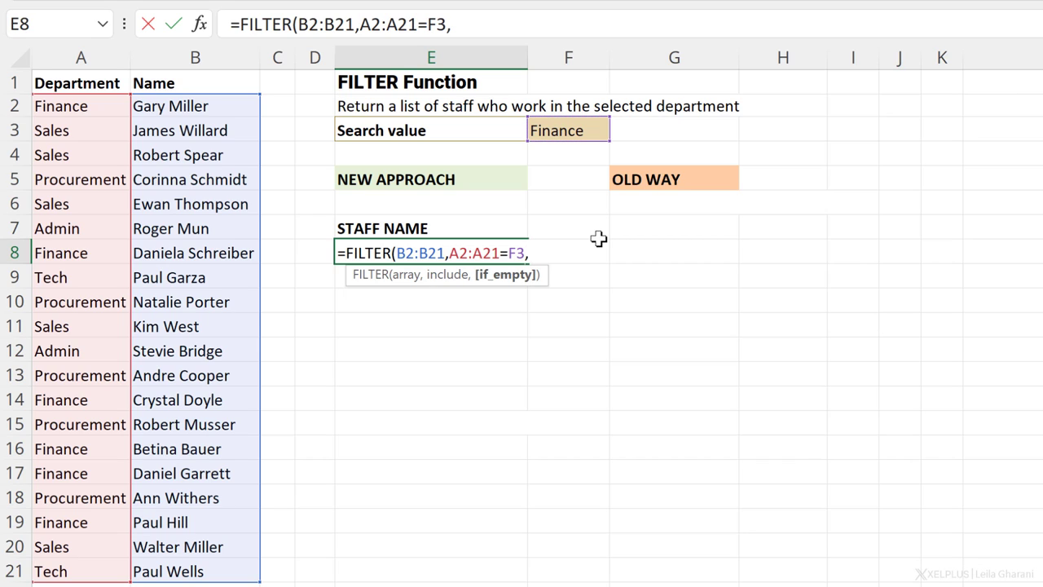
type("\"\")")
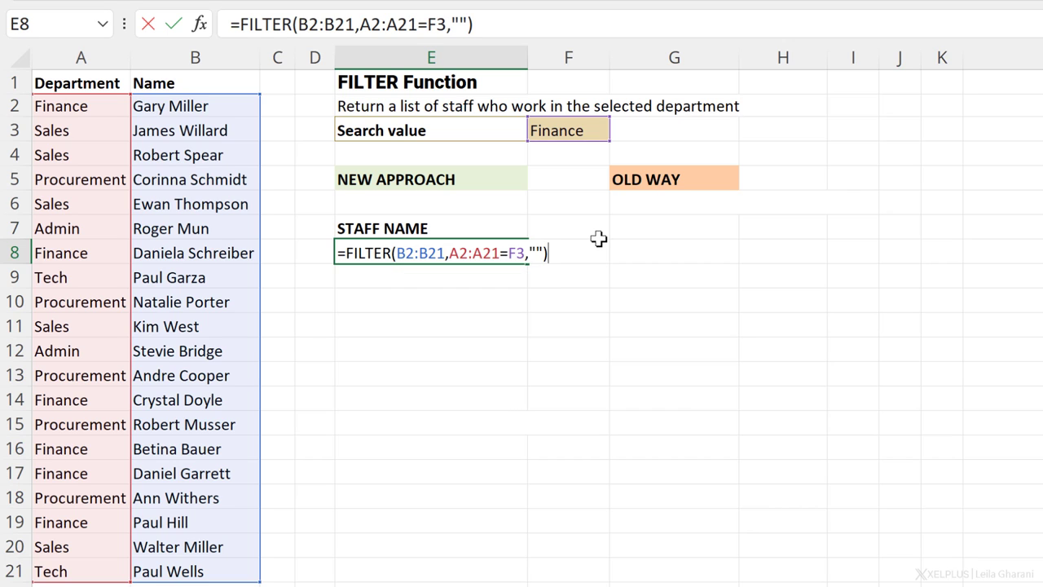
key("Return")
Step: Switch the F3 search value to Procurement, then Tech, and check the FILTER results update
left_click(440, 254)
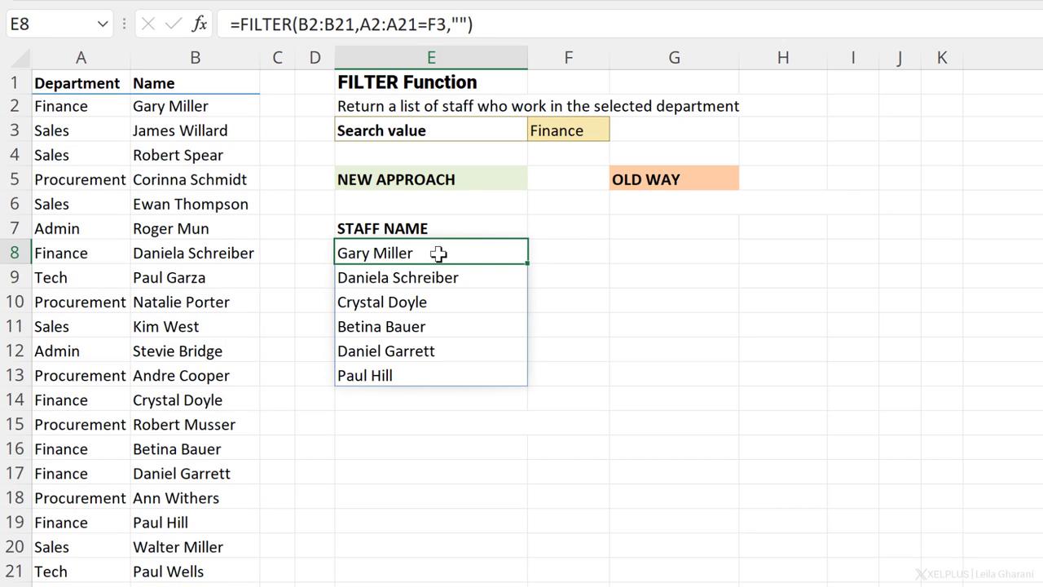
left_click(571, 131)
left_click(618, 131)
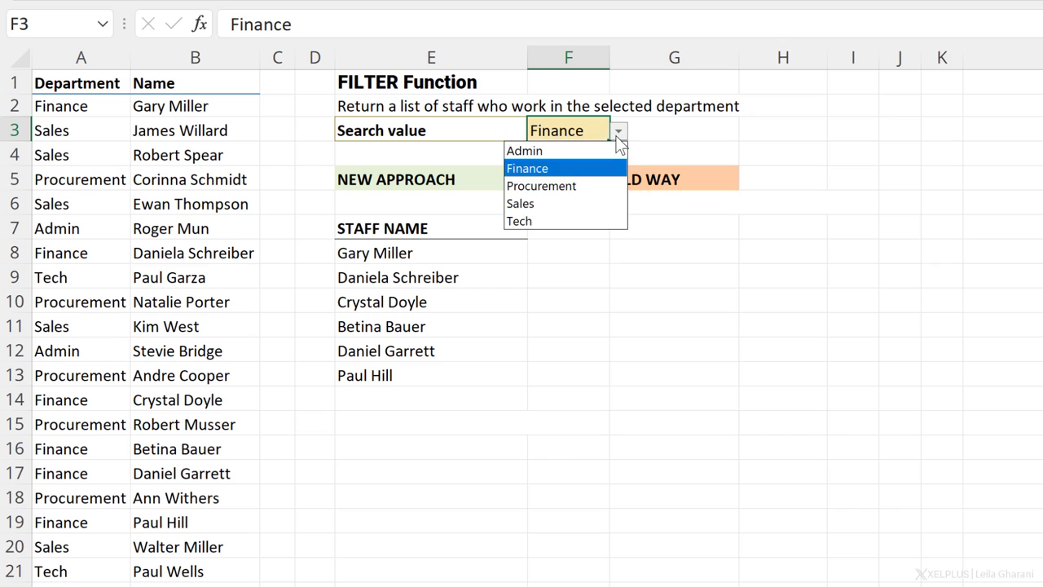
left_click(568, 186)
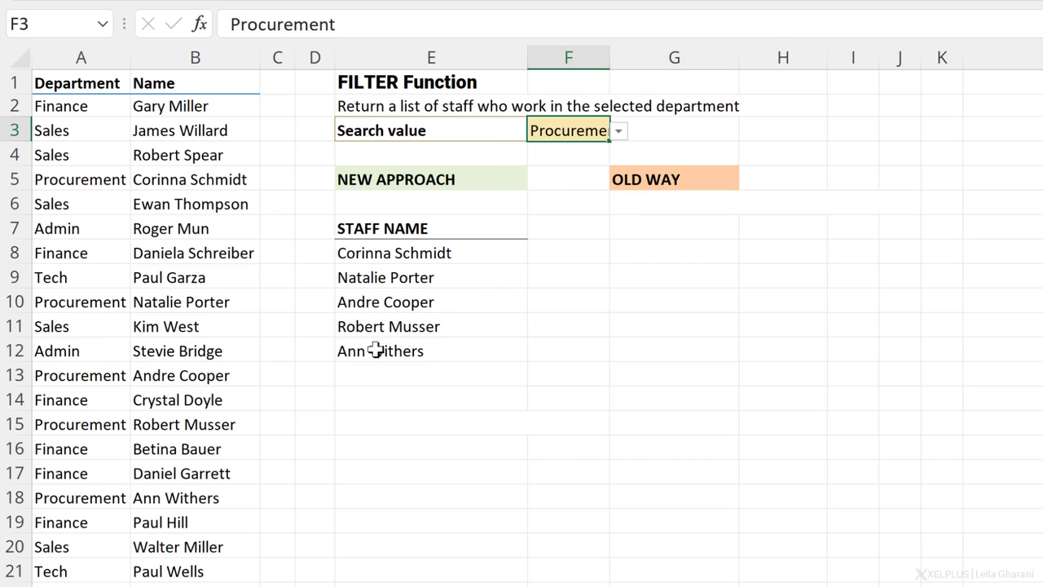
left_click(619, 131)
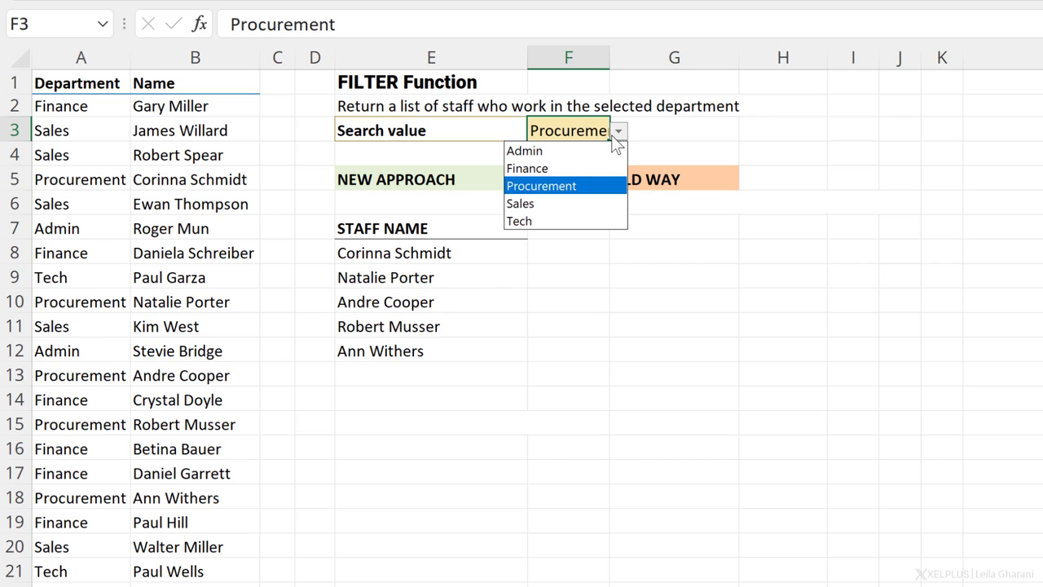
left_click(546, 217)
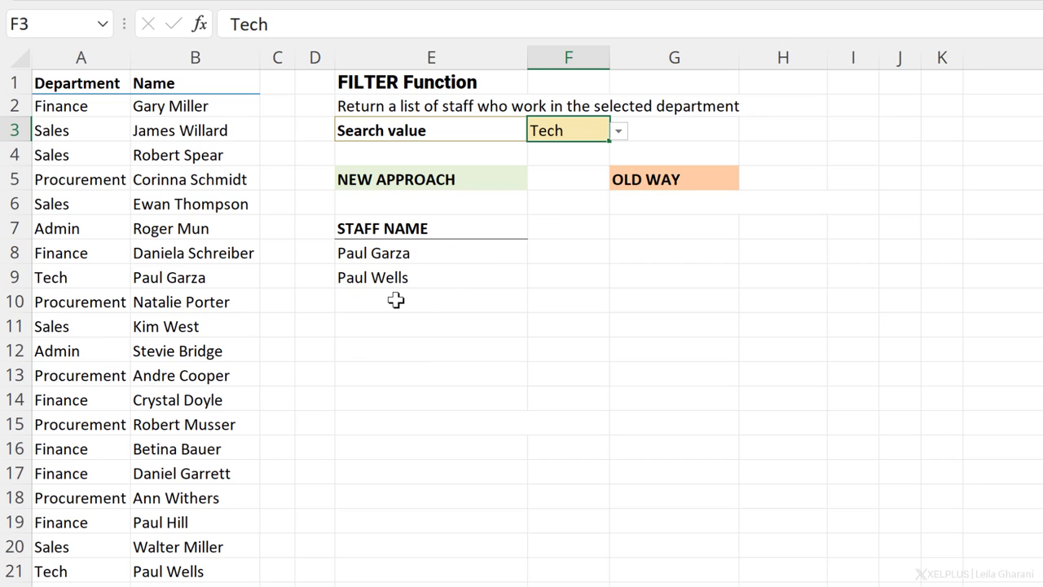
left_click(430, 254)
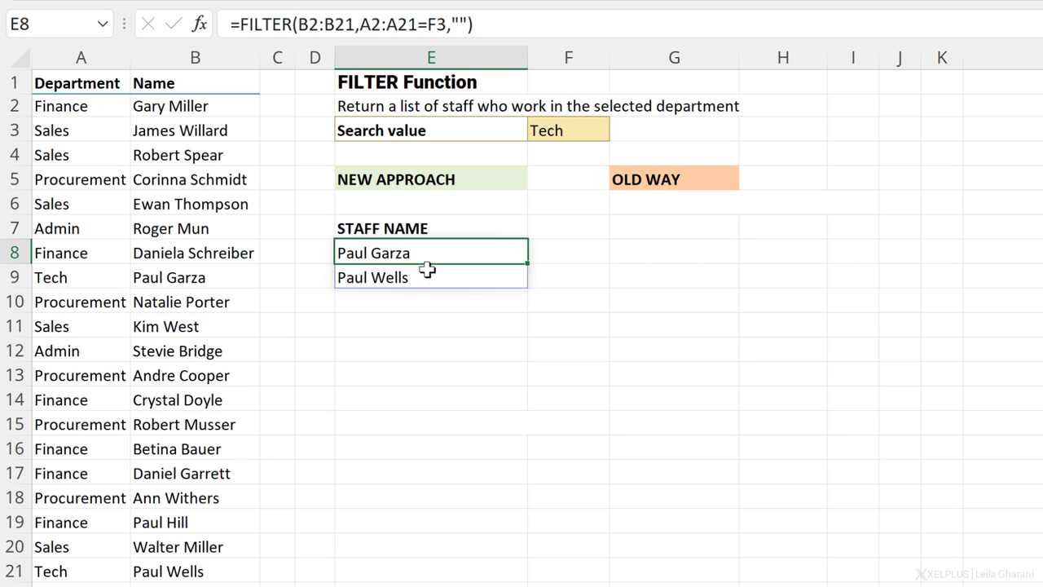
Step: Inspect the old-way formula in G8, the Tech count, and the FILTER staff list formula
left_click(586, 182)
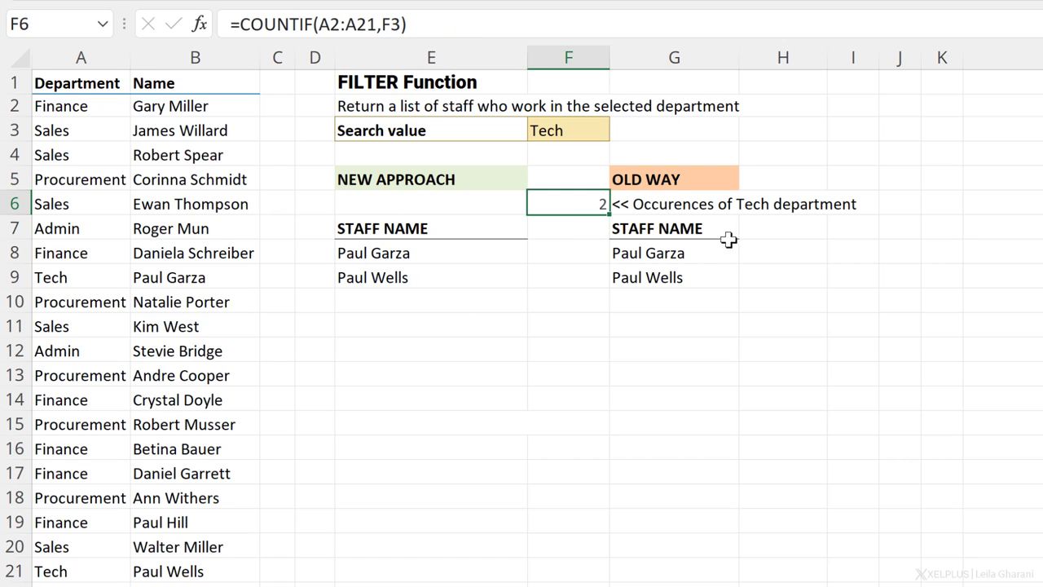
left_click(695, 254)
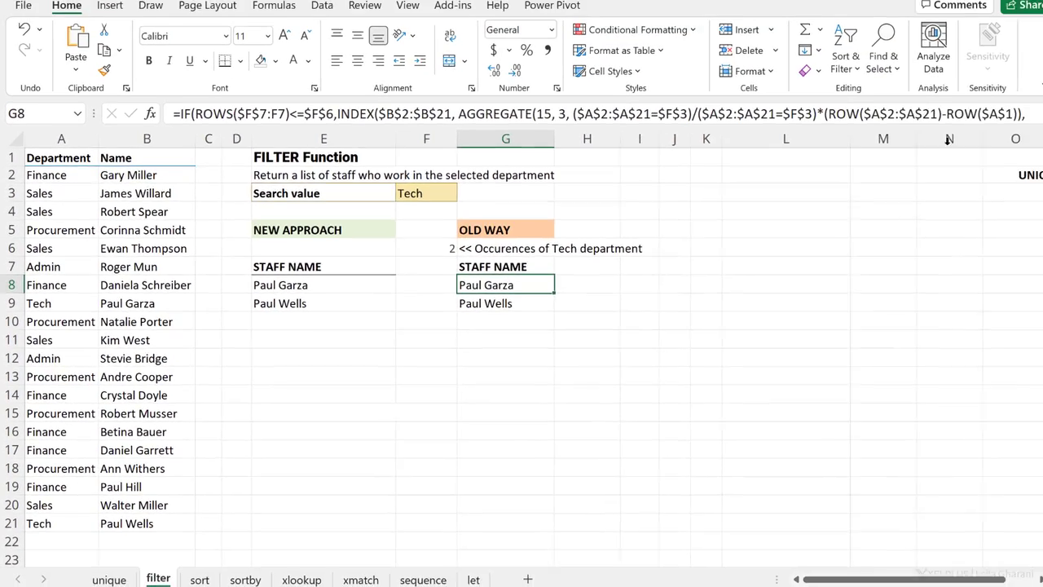
key("ctrl+shift+u")
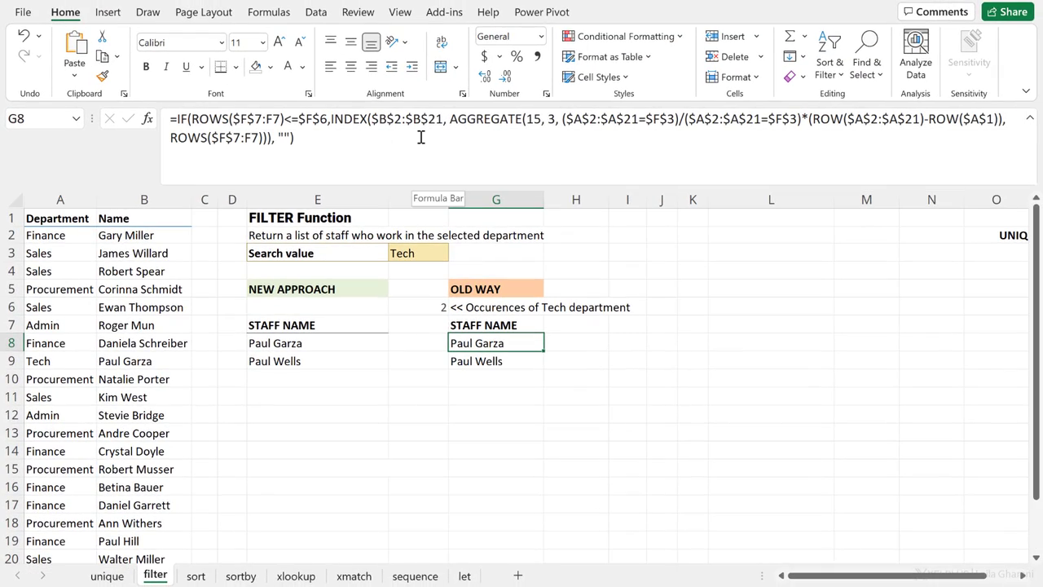
left_click(425, 307)
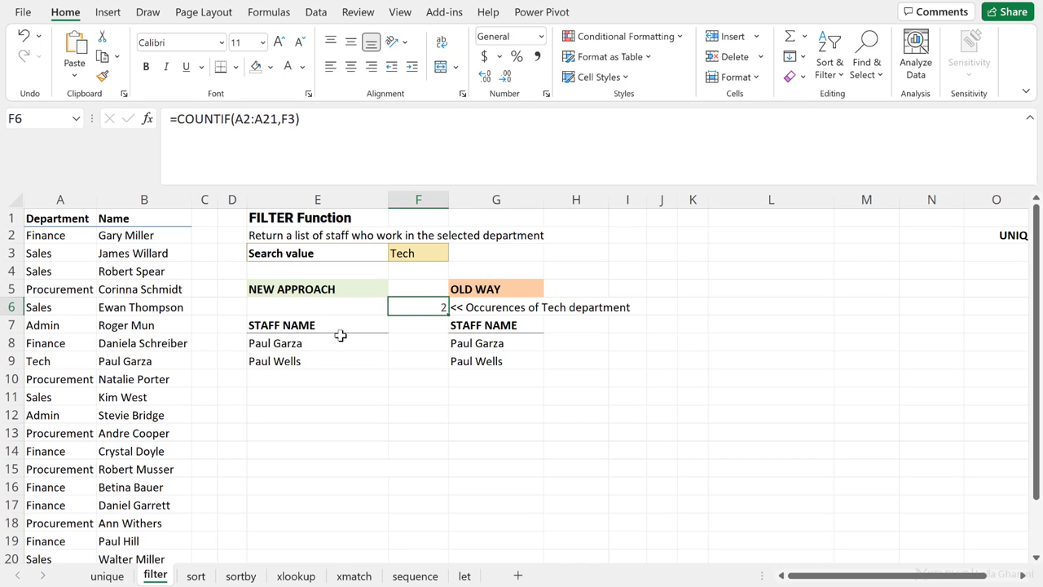
left_click(295, 340)
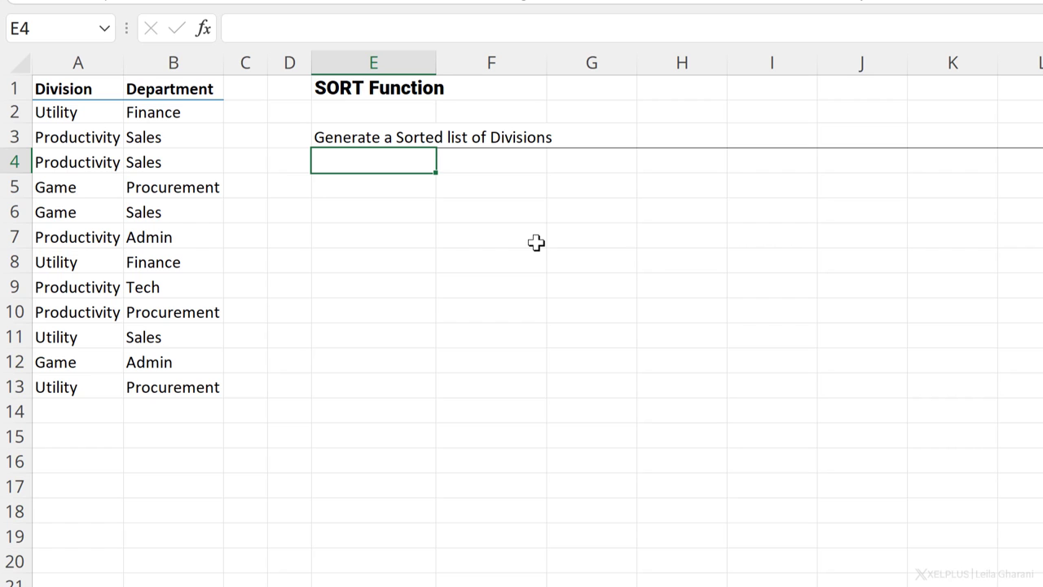
Step: Enter =SORT(A2:A13) in E4 to sort the divisions
type("=sort")
key("Tab")
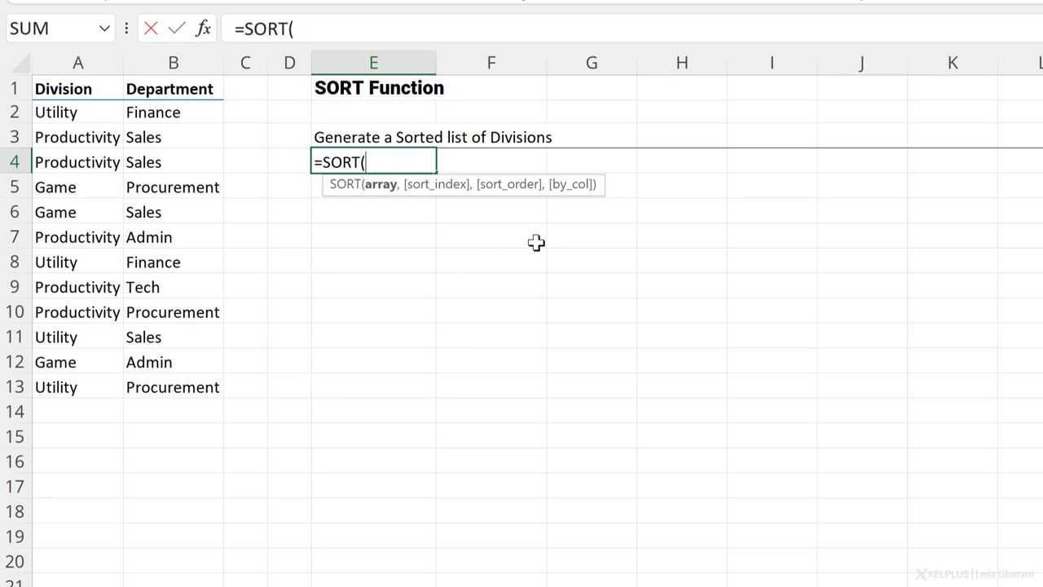
left_click_drag(95, 112, 92, 386)
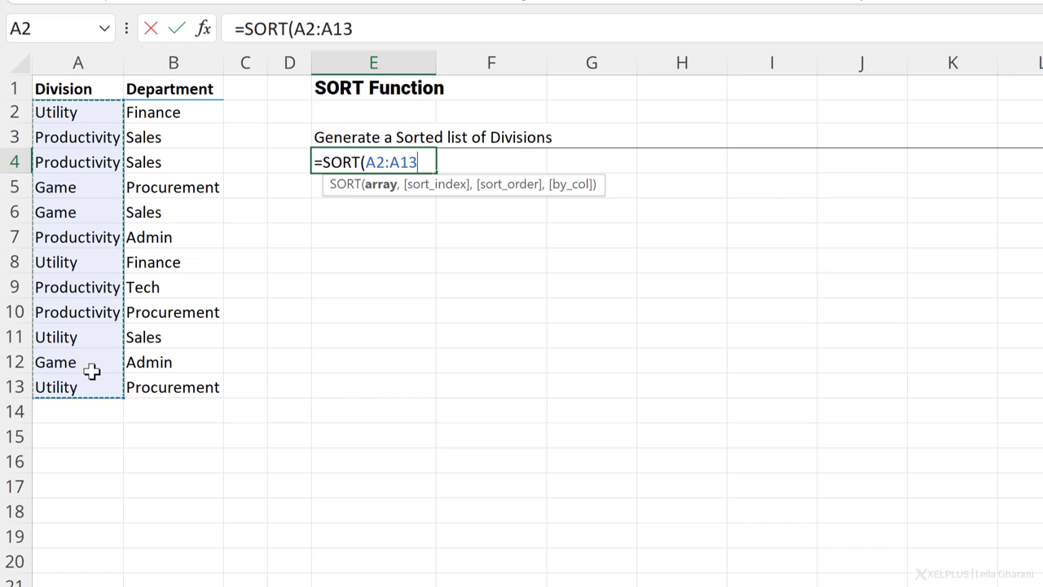
type(")")
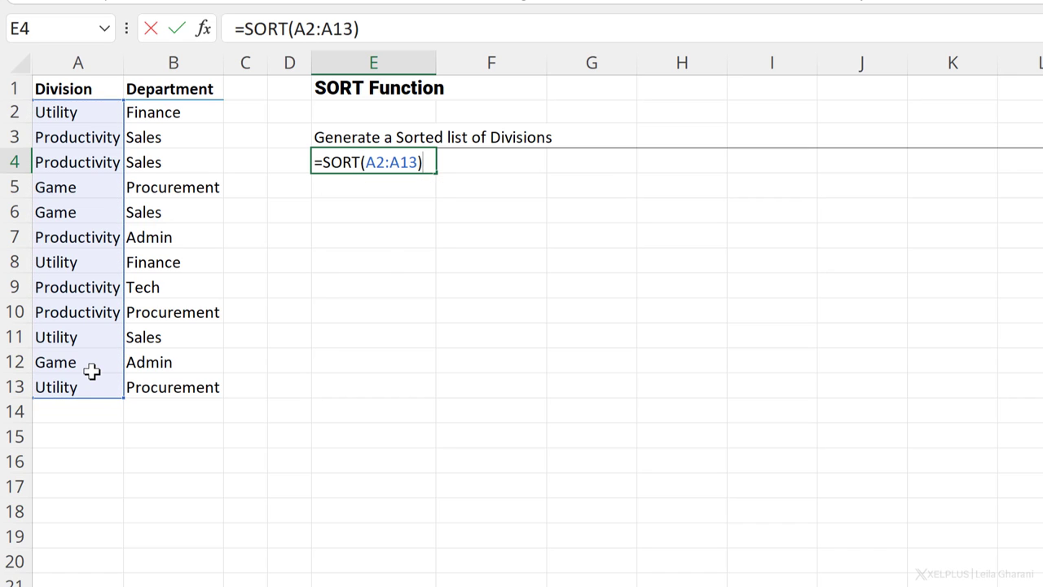
key("Return")
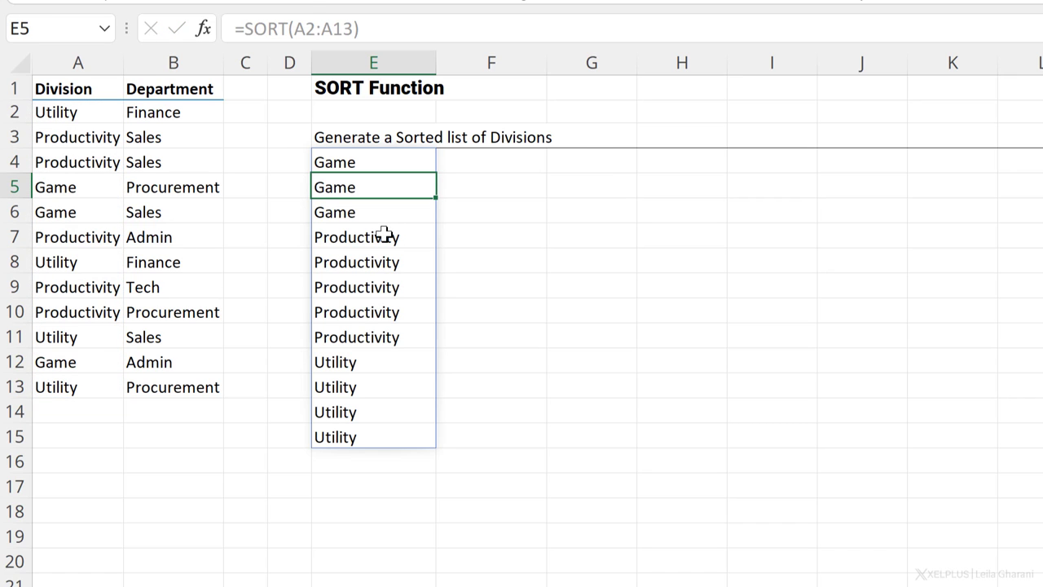
key("Up")
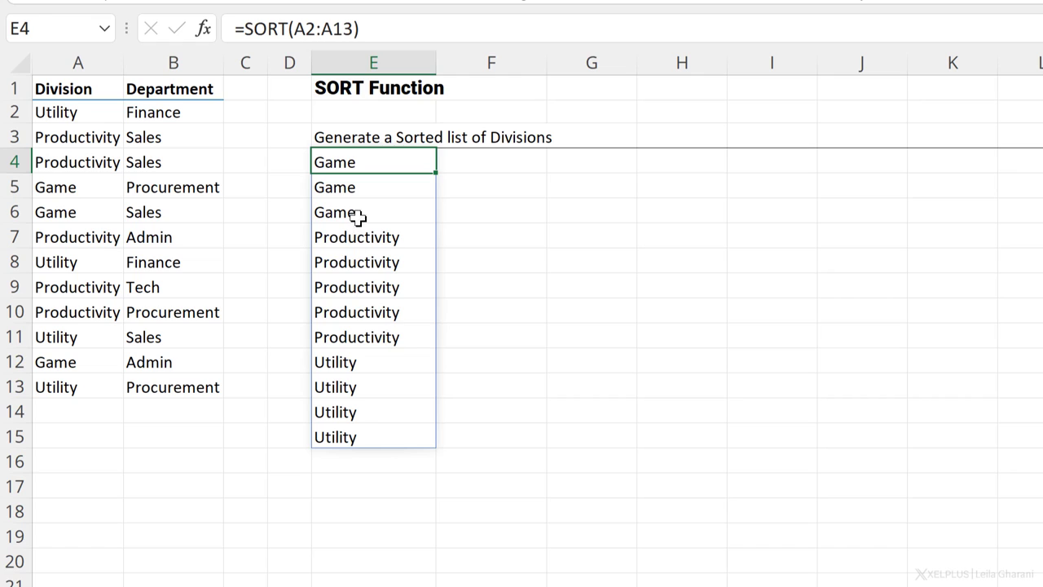
Step: Add sort index 1 and order -1 so the SORT formula sorts descending
left_click(357, 28)
left_click(357, 28)
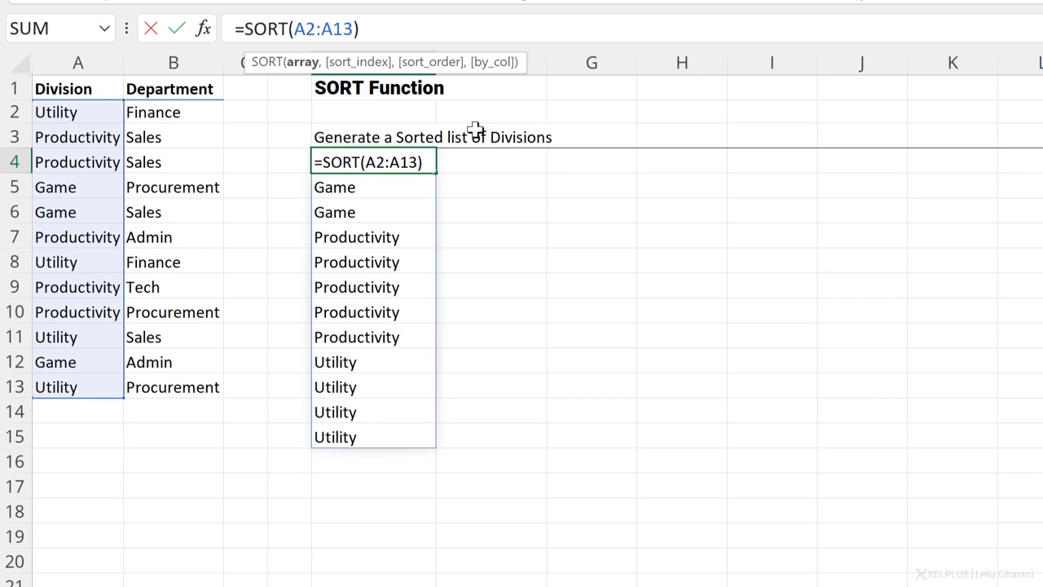
type(",")
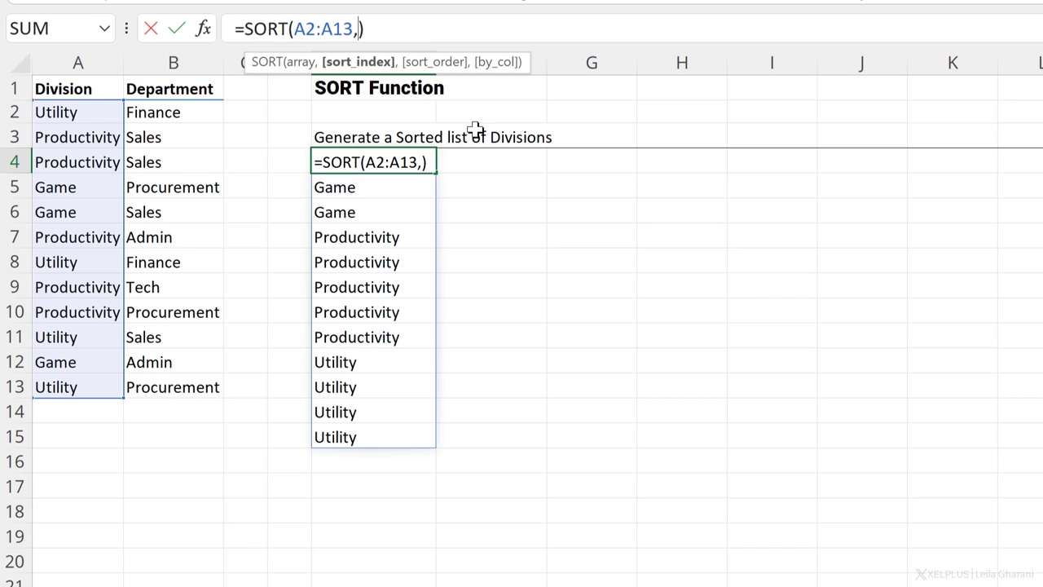
type("1,")
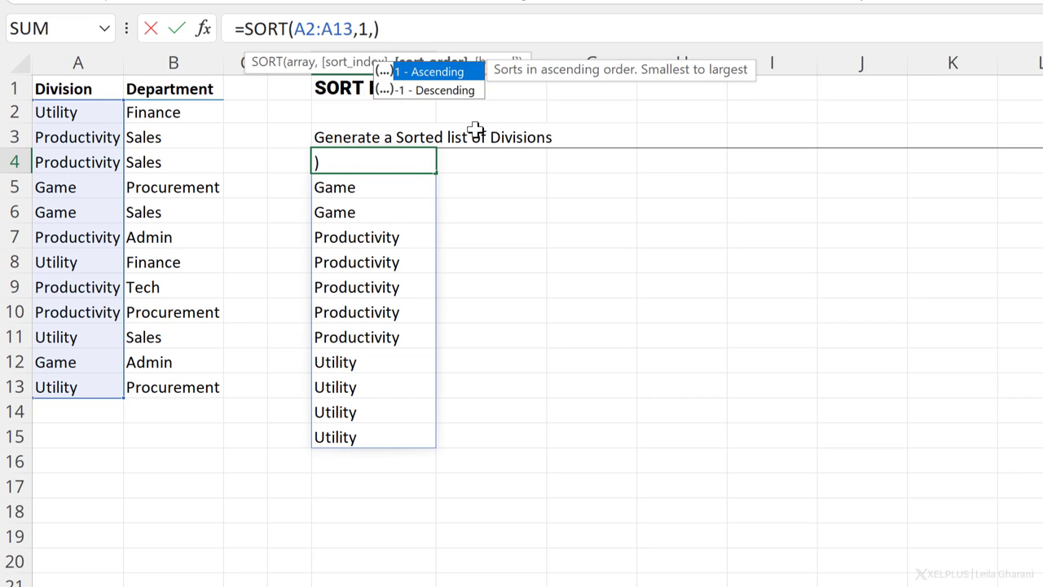
key("Down")
key("Tab")
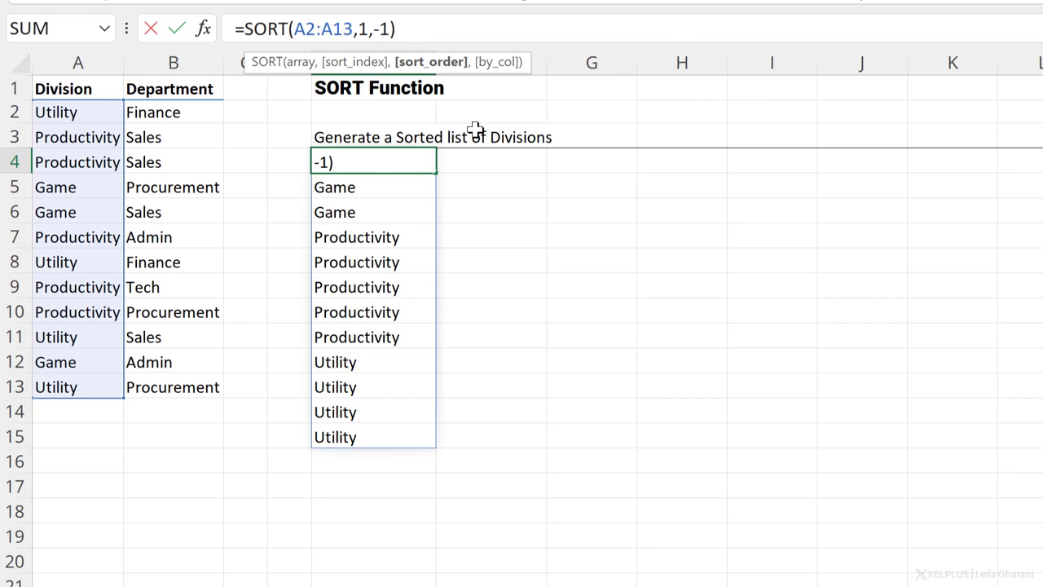
type(")")
key("Return")
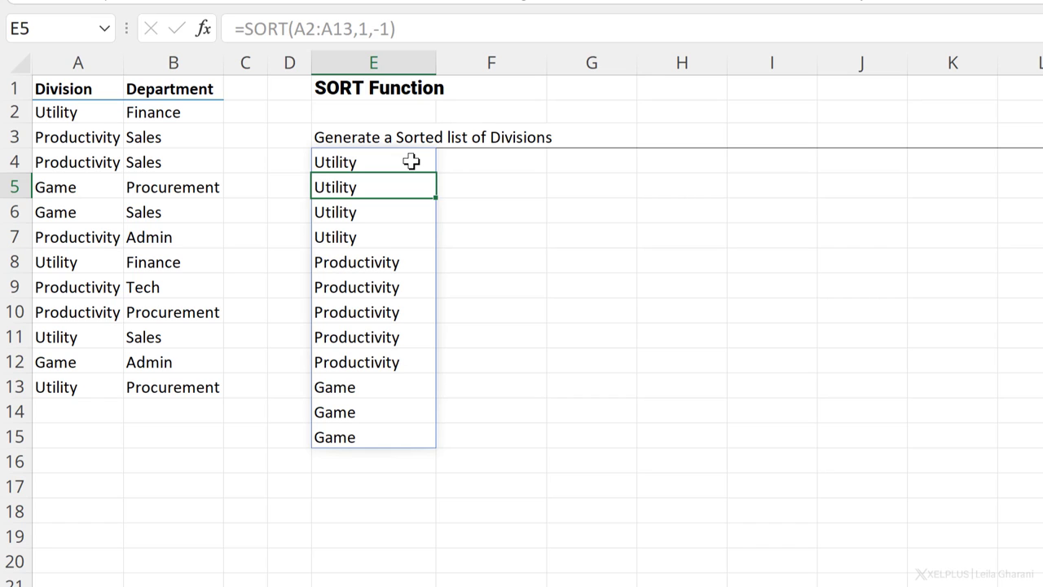
left_click(410, 161)
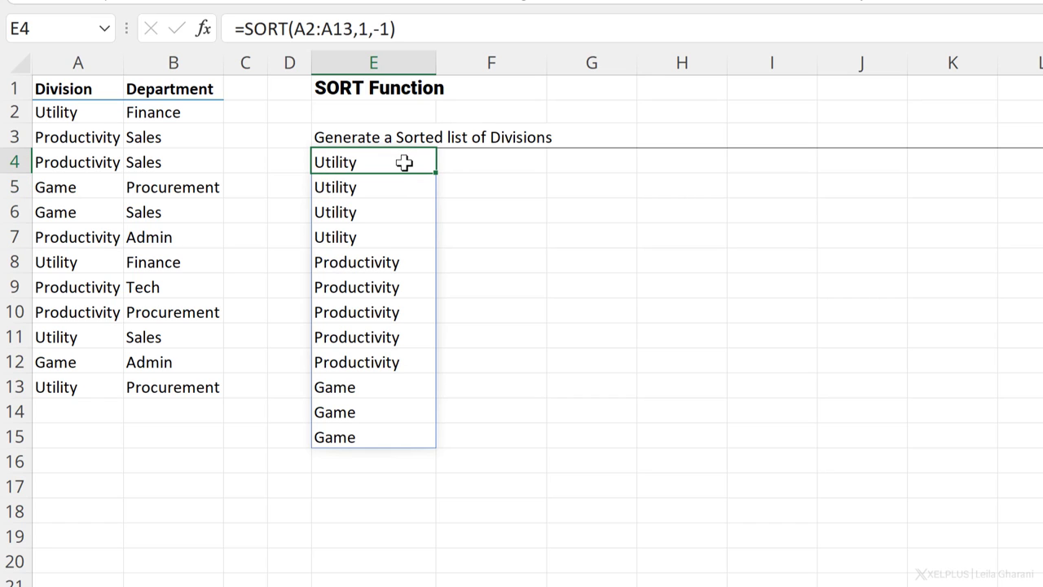
Step: Wrap A2:A13 in UNIQUE, giving =SORT(UNIQUE(A2:A13),1,-1)
left_click(294, 29)
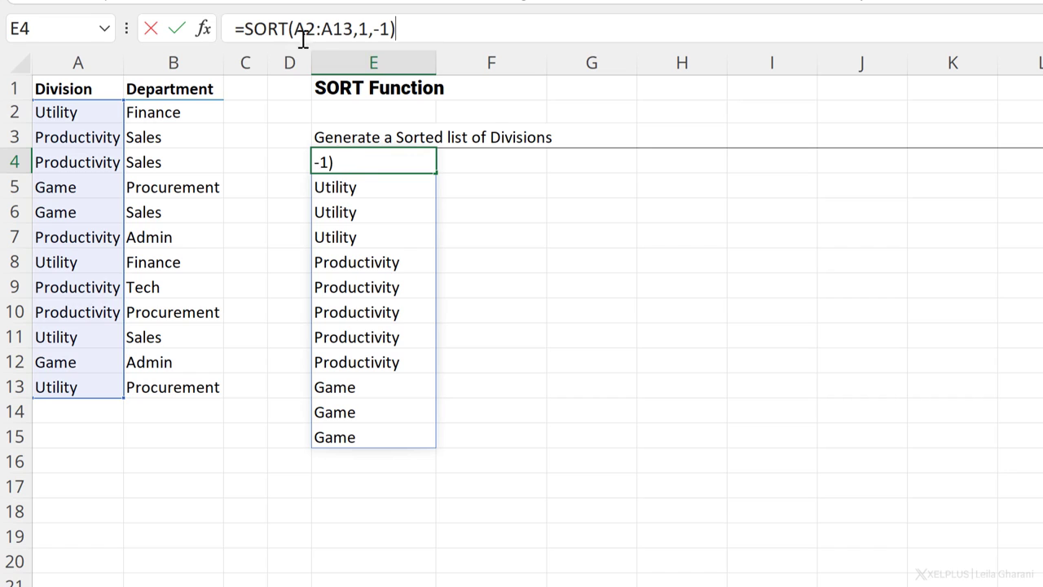
type("uni")
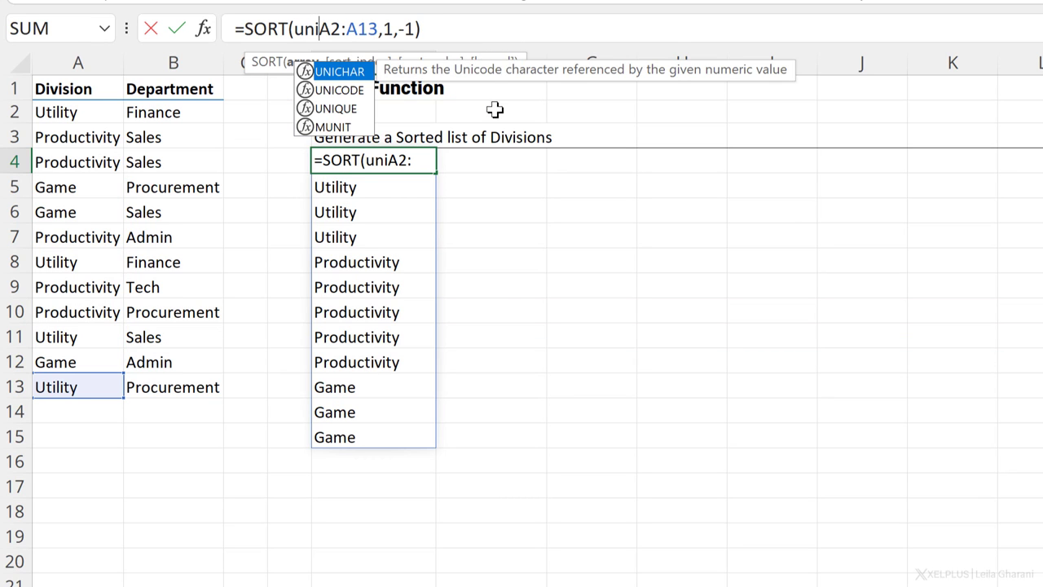
key("Down")
key("Down")
key("Tab")
left_click(428, 29)
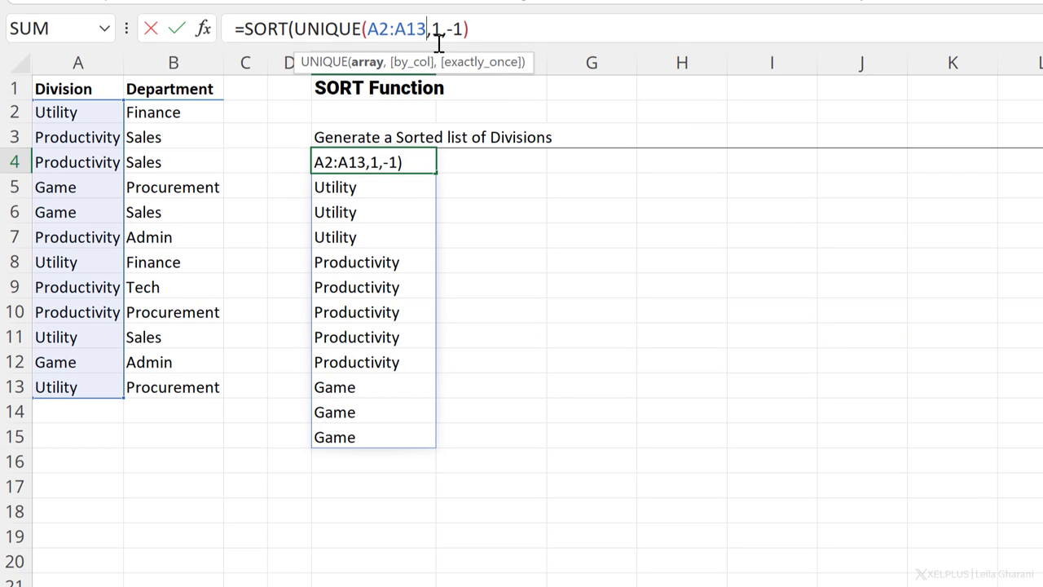
type(")")
key("Return")
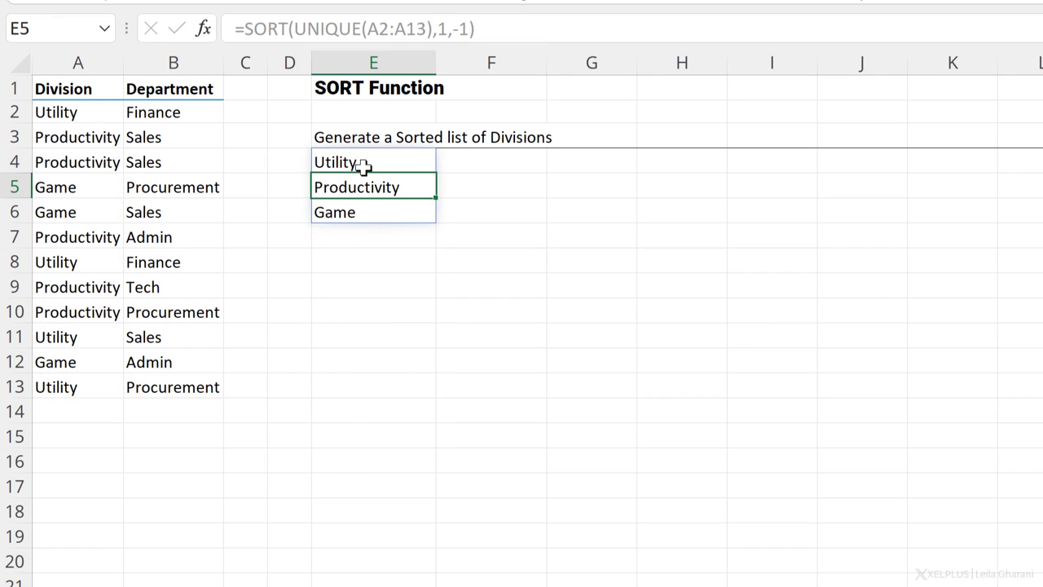
left_click(363, 166)
left_click(95, 207)
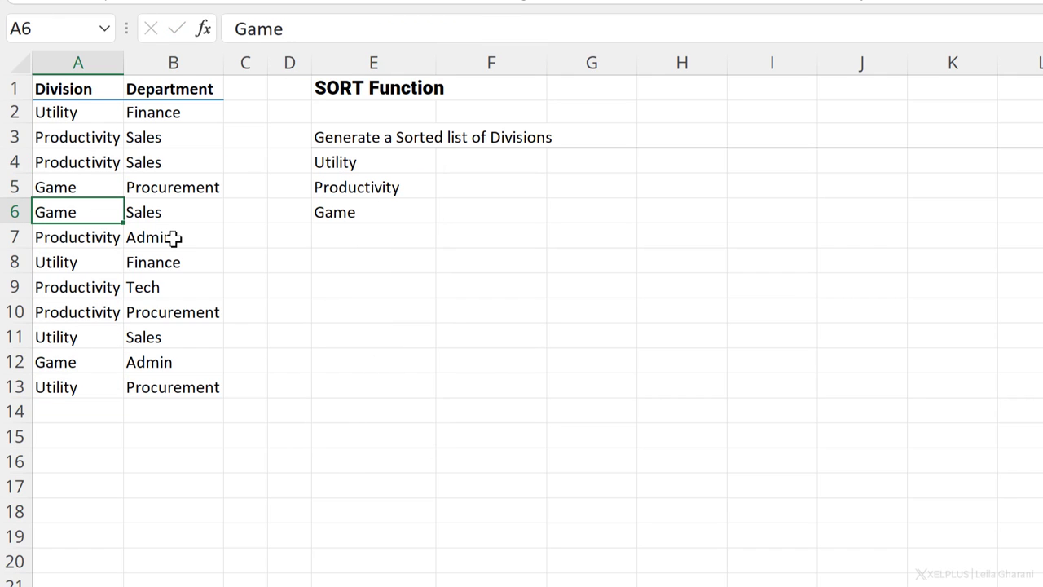
Step: Convert A1:B13 to a table with headers and add divisions New and Health in A14:A15
key("ctrl+t")
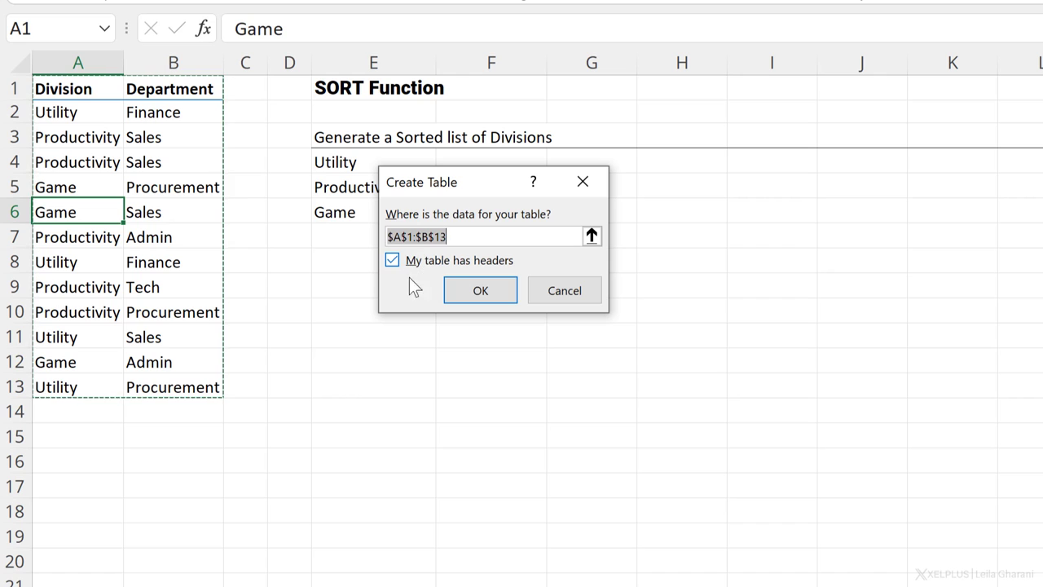
left_click(492, 287)
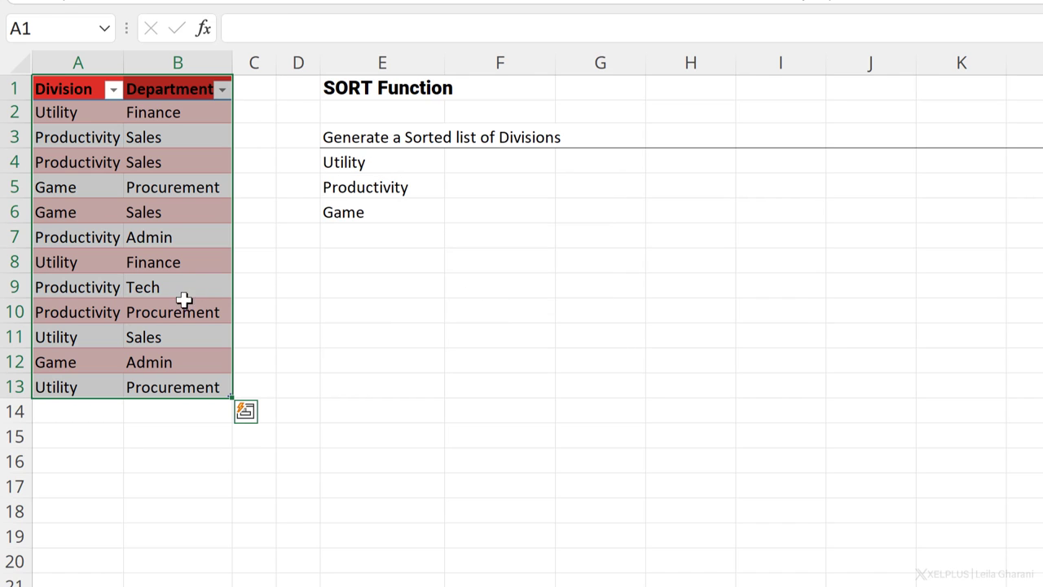
left_click(84, 413)
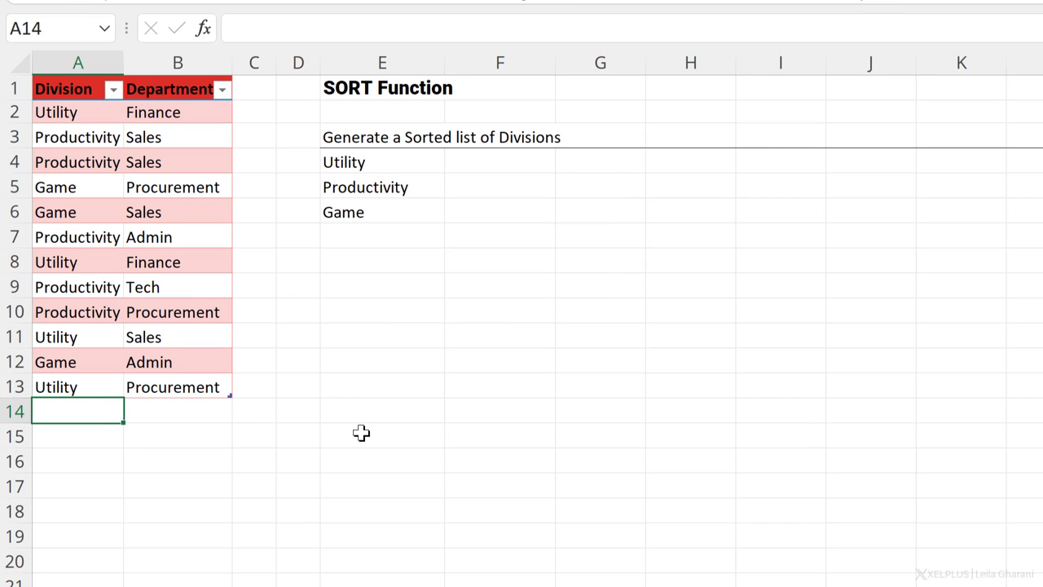
type("New")
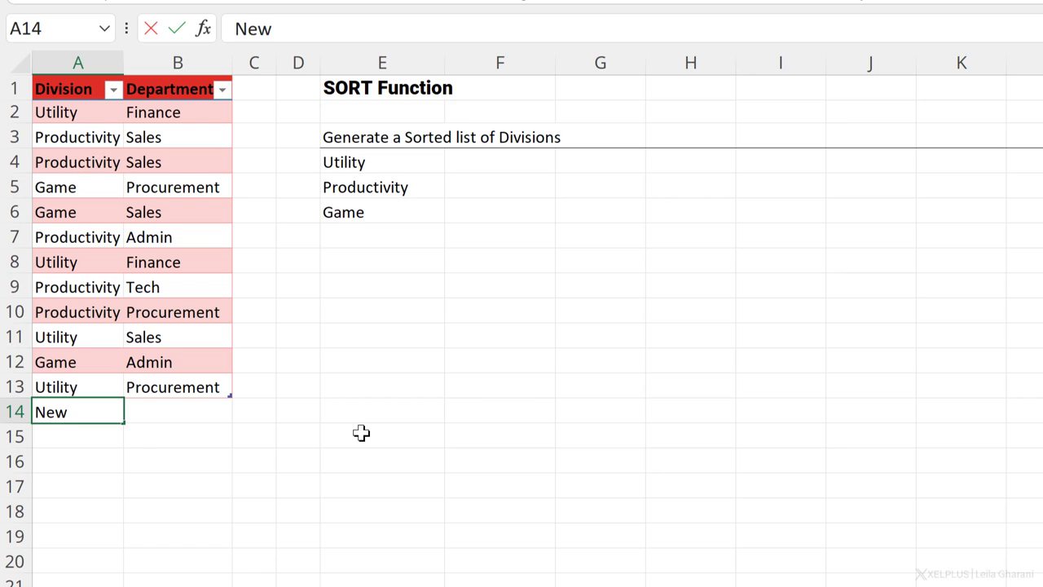
key("Return")
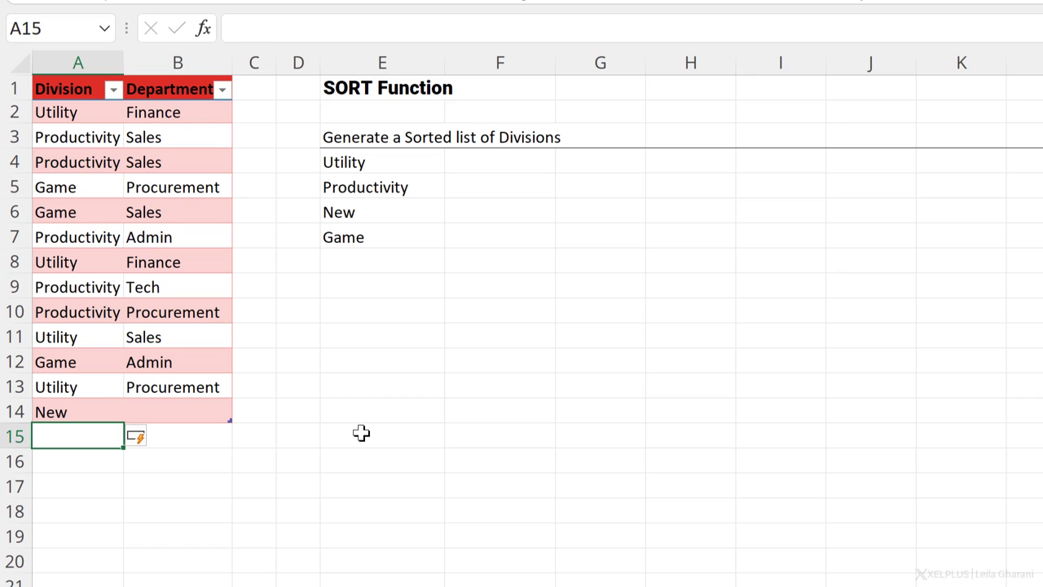
type("Health")
key("Return")
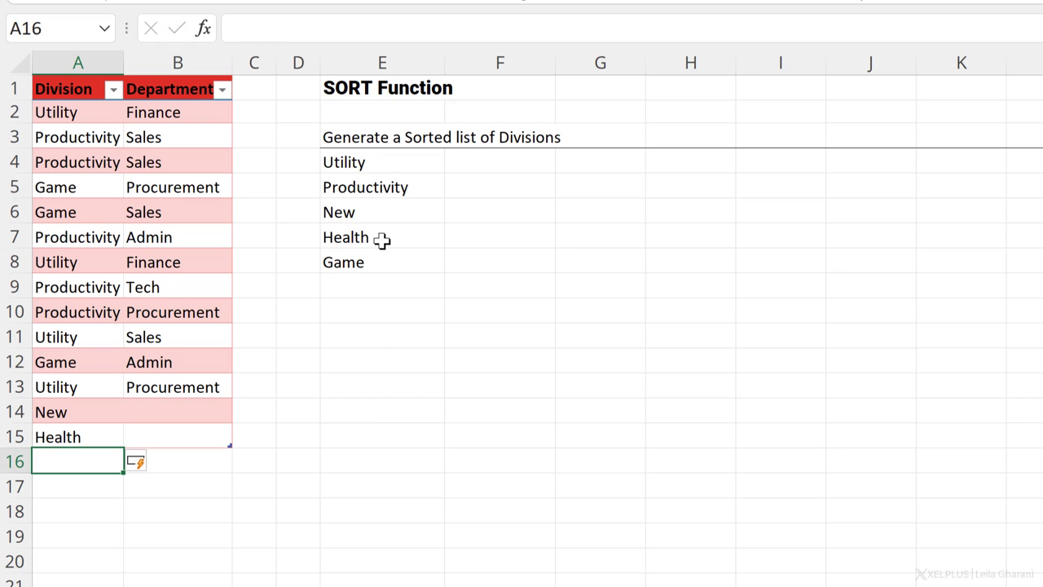
left_click(384, 212)
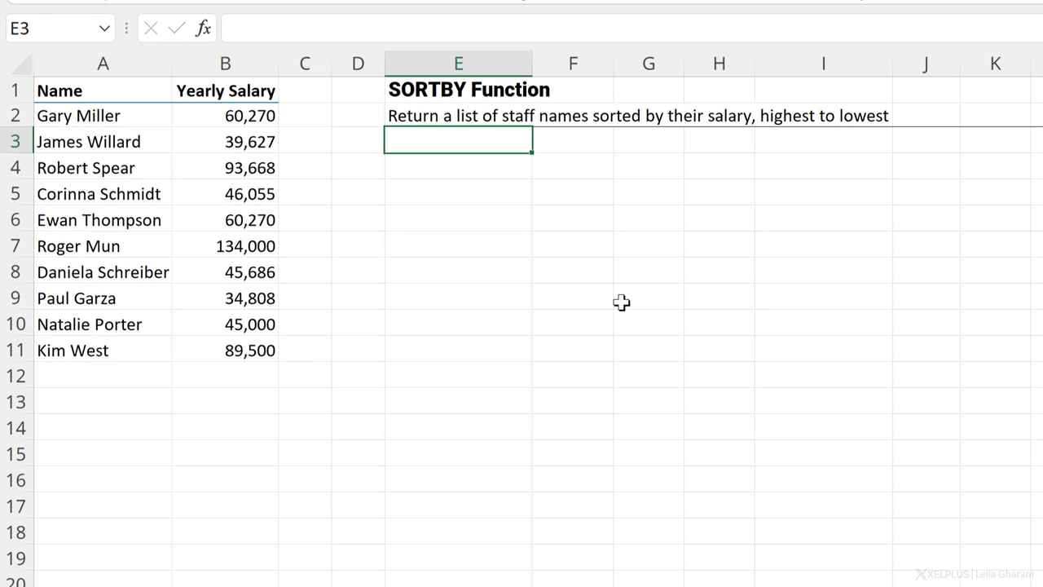
Step: Enter =SORTBY(A2:A11,B2:B11,-1) in E3 to list names by salary, highest first
type("=sort")
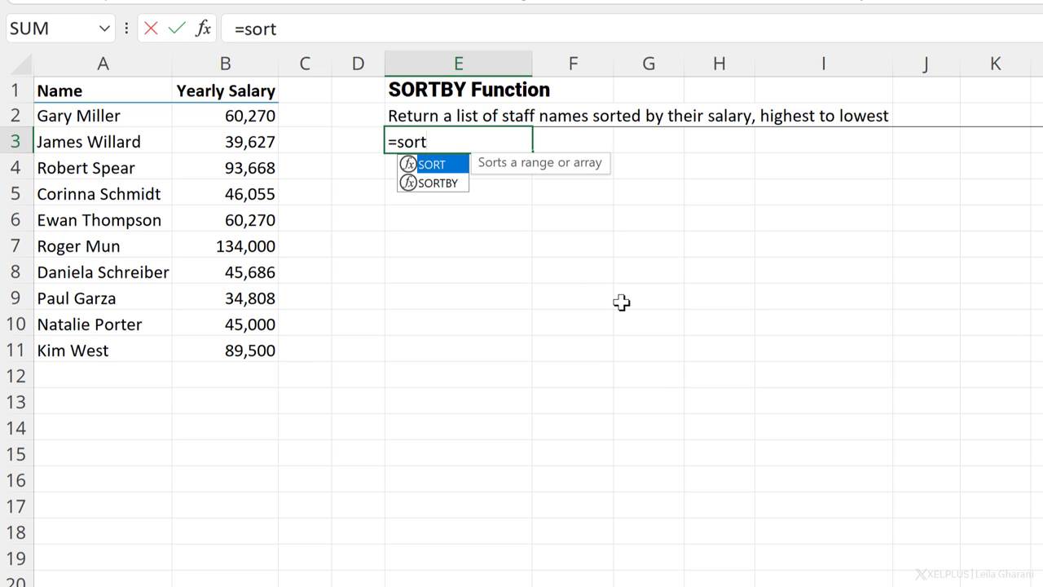
key("Down")
key("Tab")
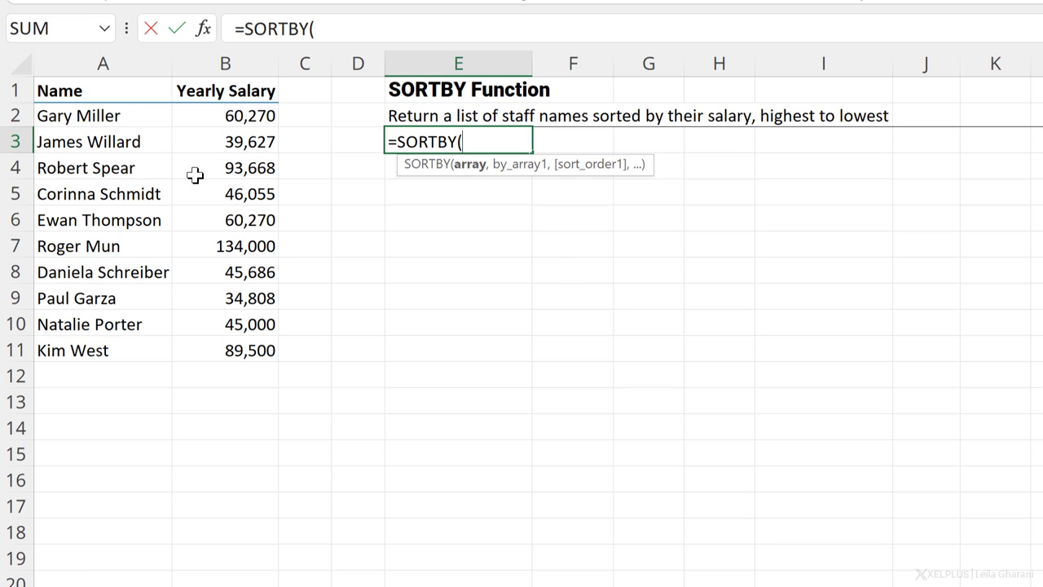
left_click_drag(121, 121, 103, 346)
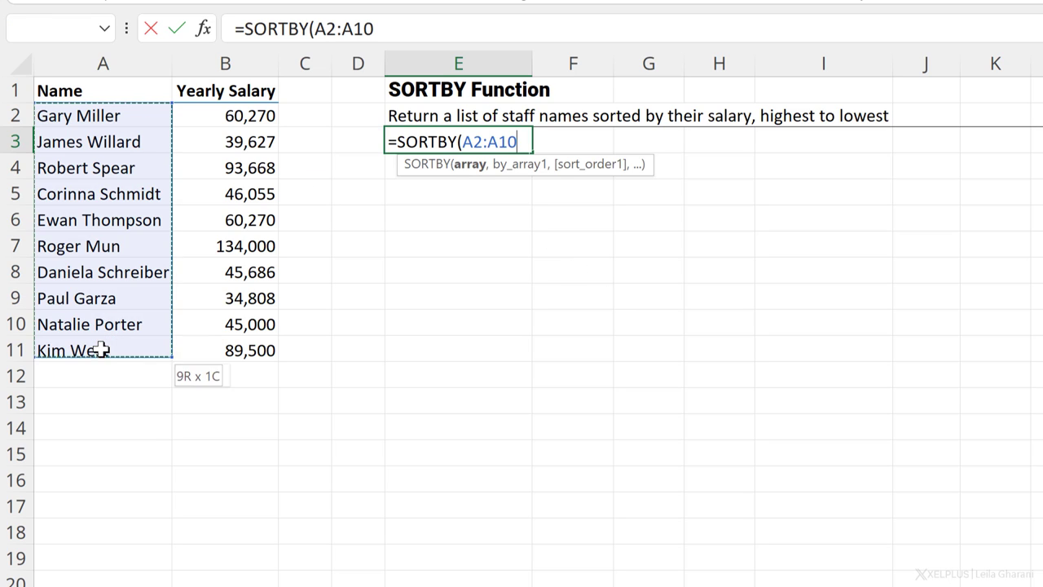
type(",")
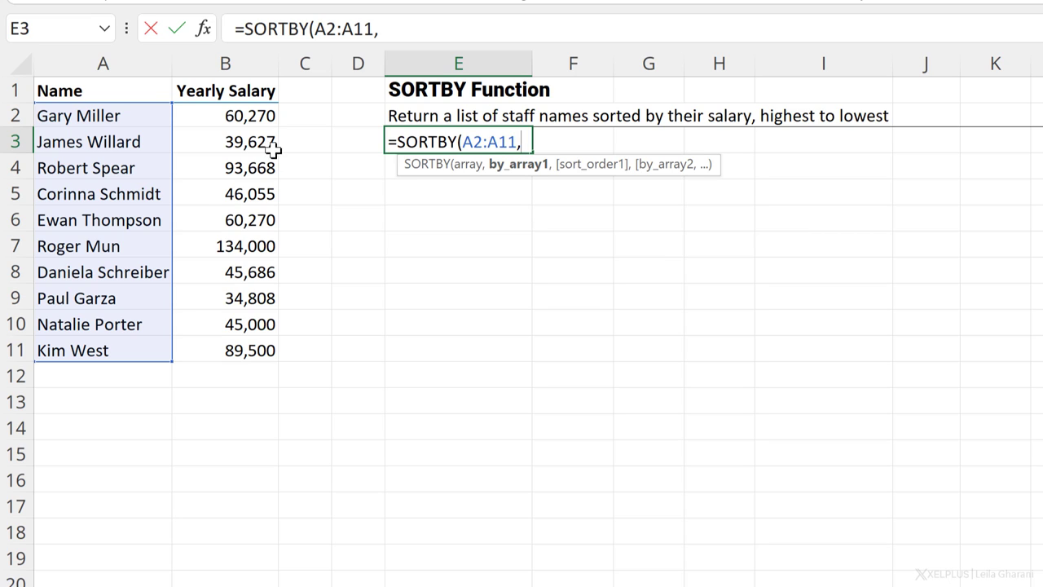
left_click_drag(256, 124, 234, 350)
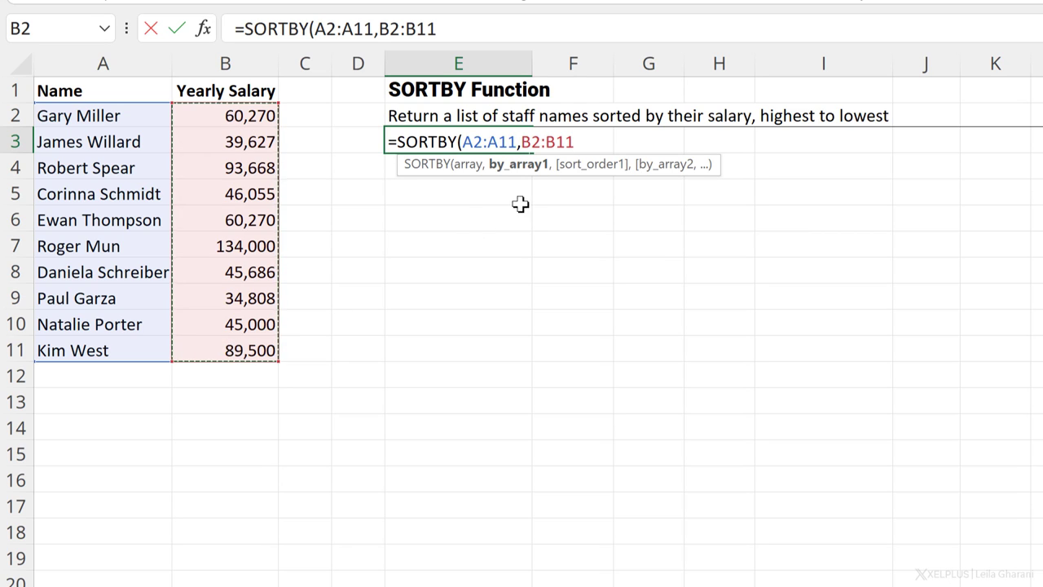
type(",")
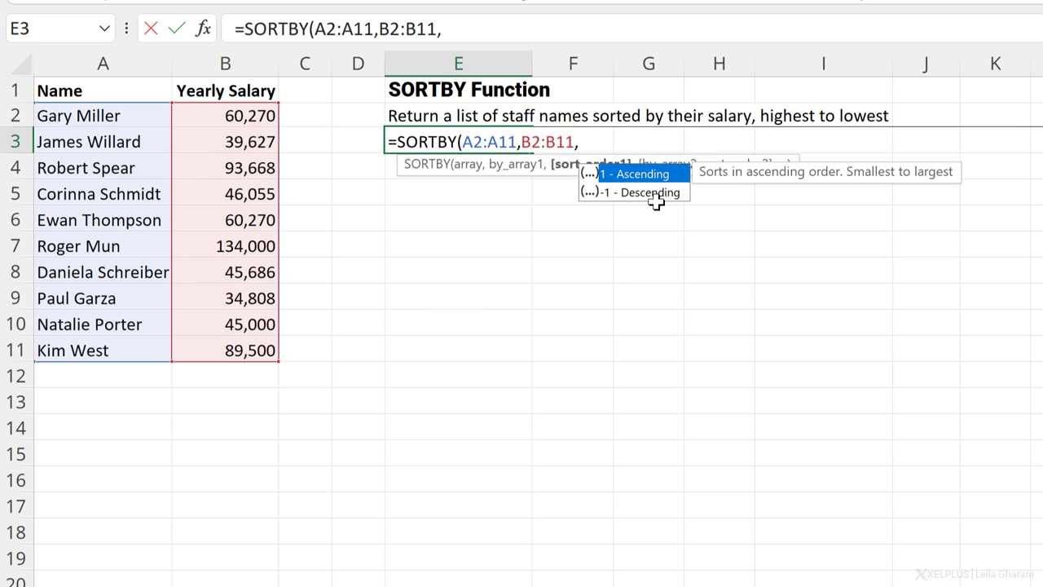
double_click(627, 194)
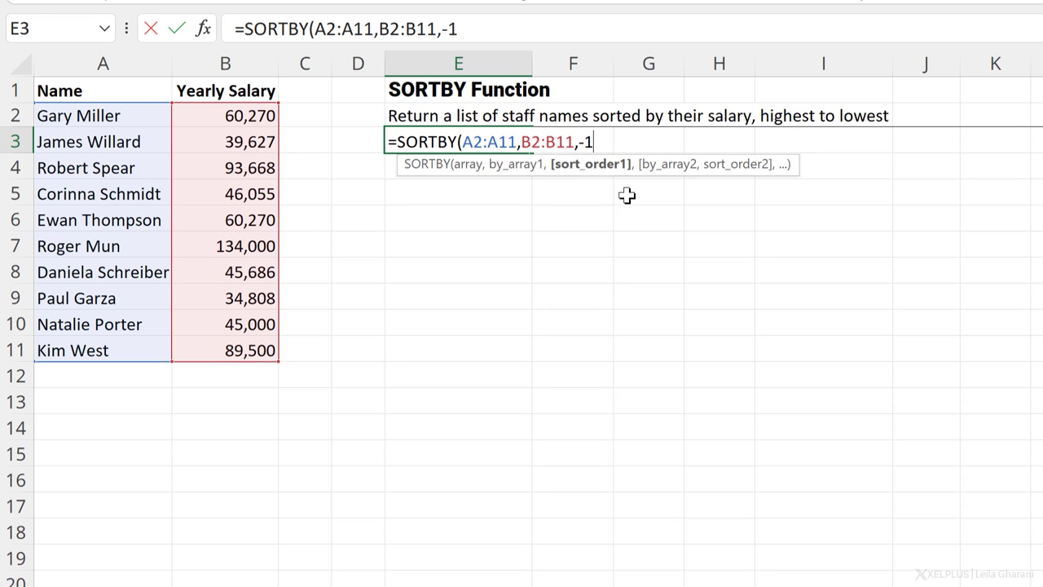
type(")")
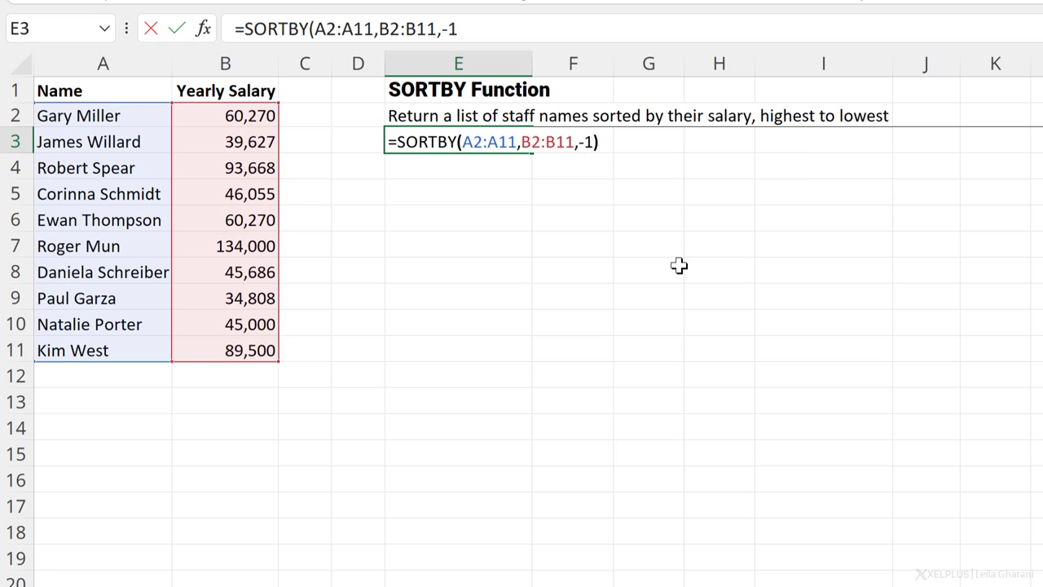
key("Return")
key("Up")
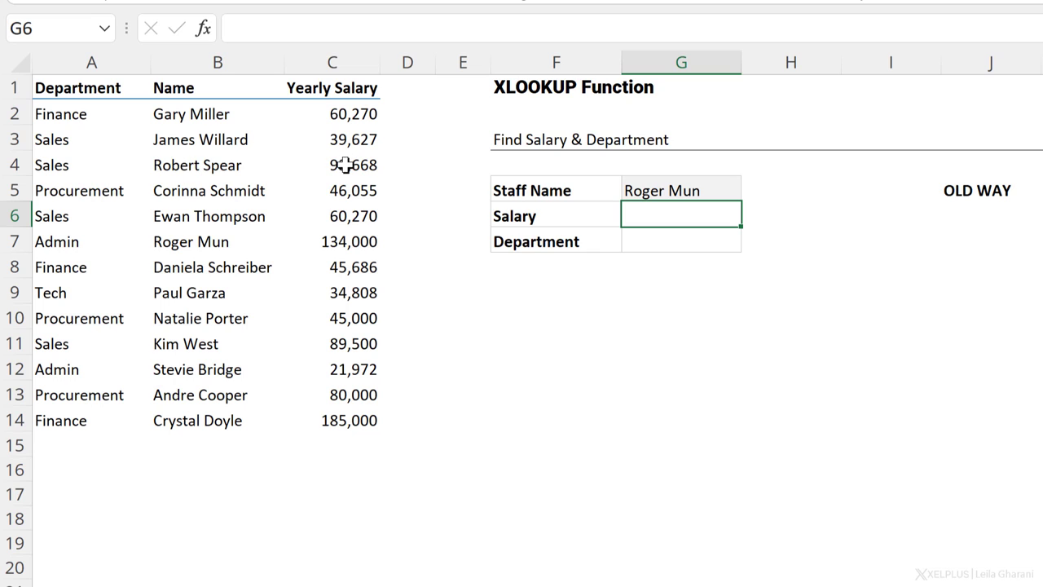
Step: Review the chosen staff name in G5 and the empty Salary and Department cells
left_click(667, 190)
left_click(689, 214)
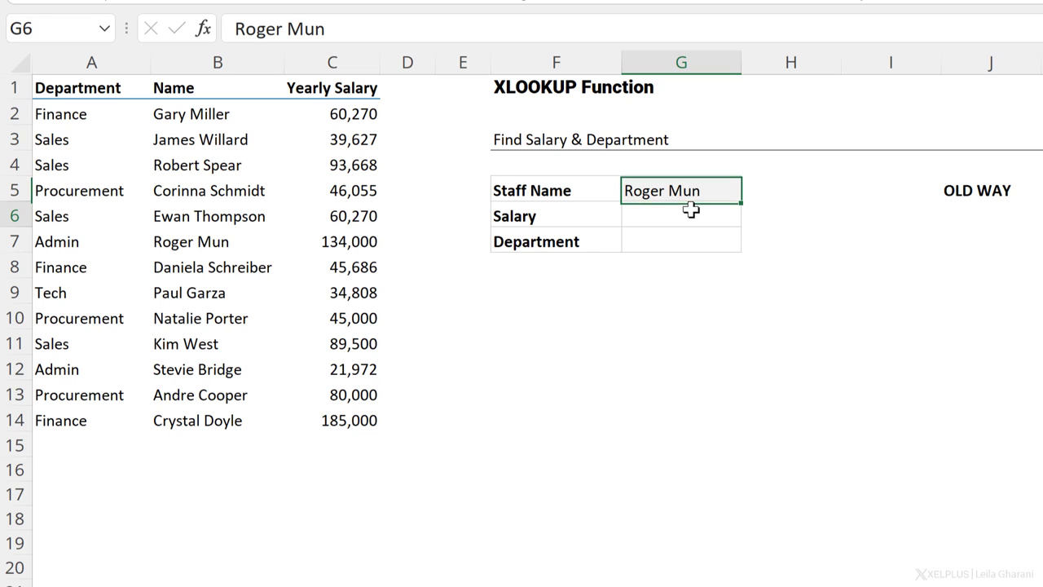
left_click(513, 240)
left_click(629, 239)
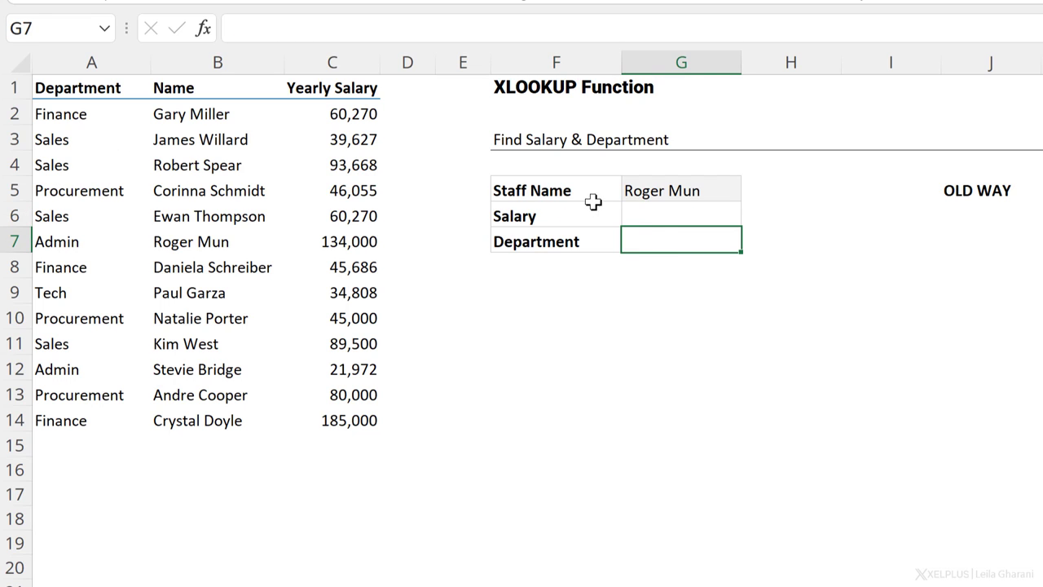
Step: Enter =XLOOKUP(G5,B2:B14,C2:C14) in G6 to return the yearly salary 134,000
left_click(691, 214)
type("=")
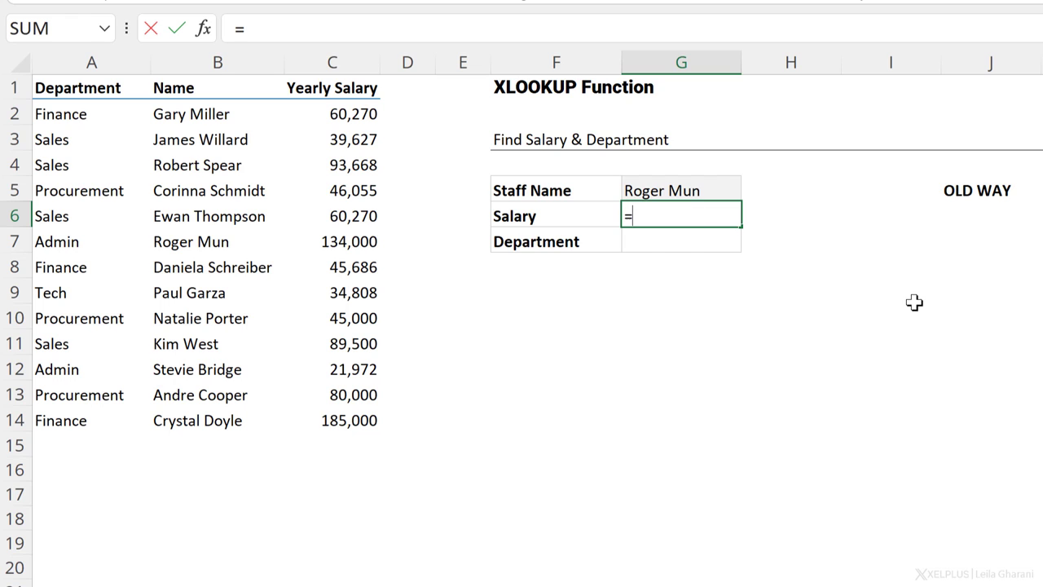
type("xlo")
key("Tab")
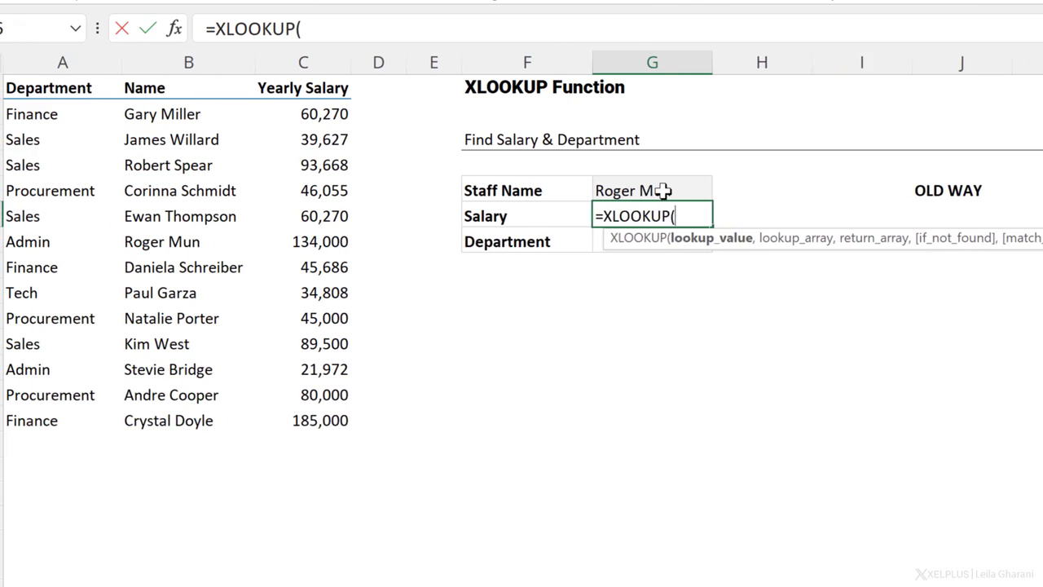
left_click(491, 190)
type(",")
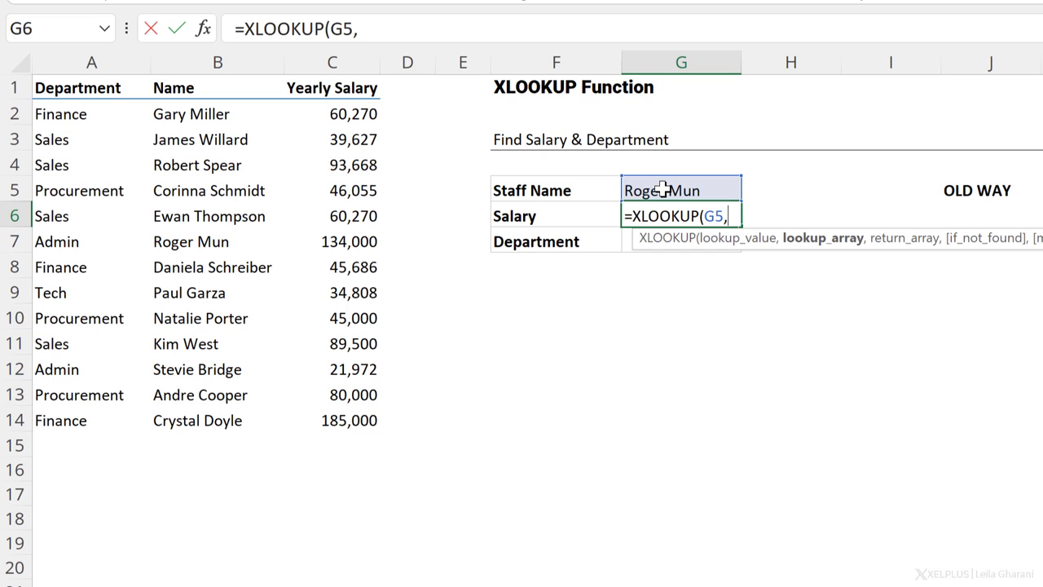
left_click_drag(171, 112, 187, 411)
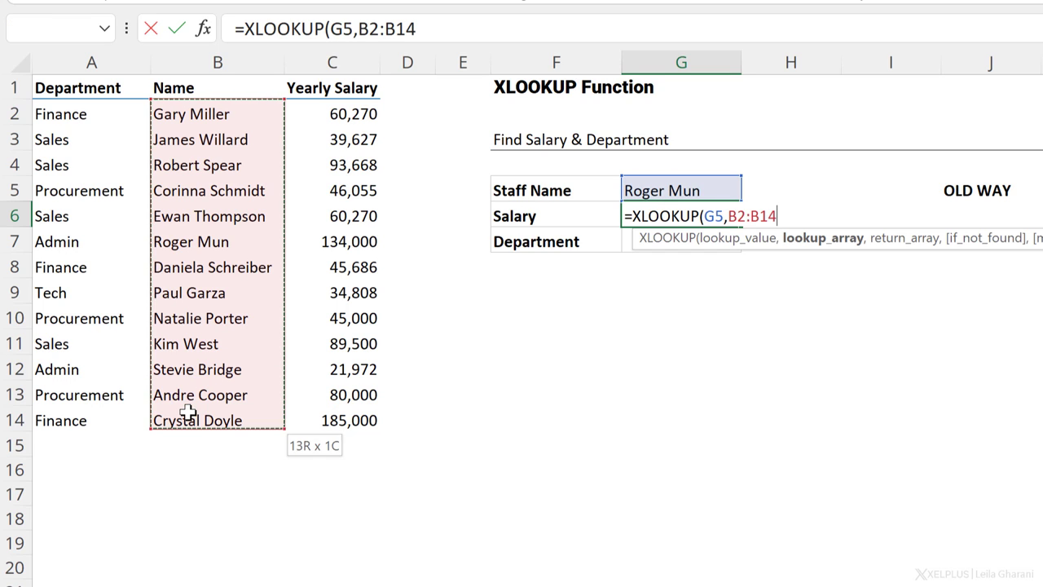
type(",")
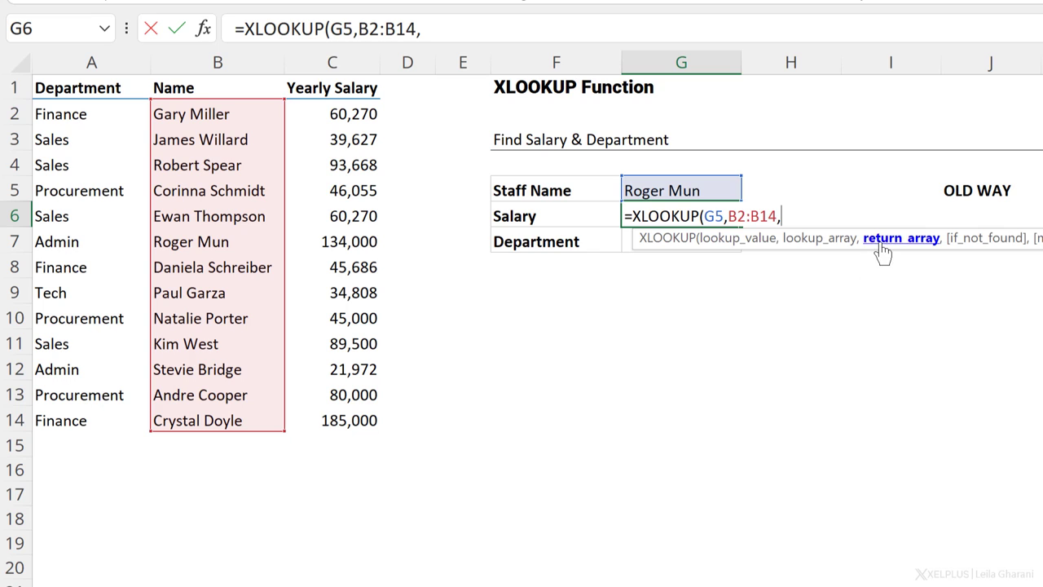
left_click_drag(350, 115, 342, 421)
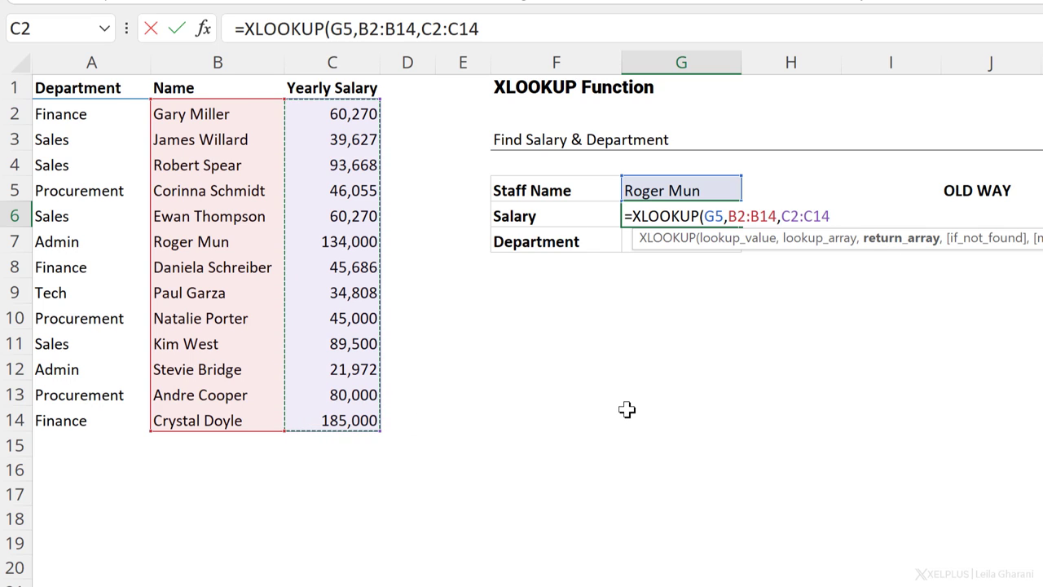
type(")")
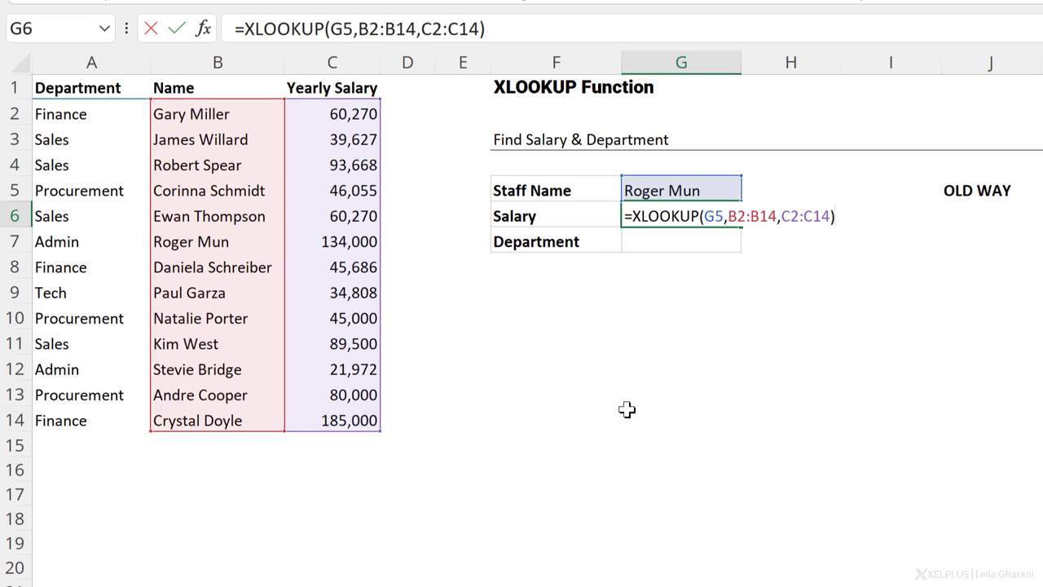
key("Return")
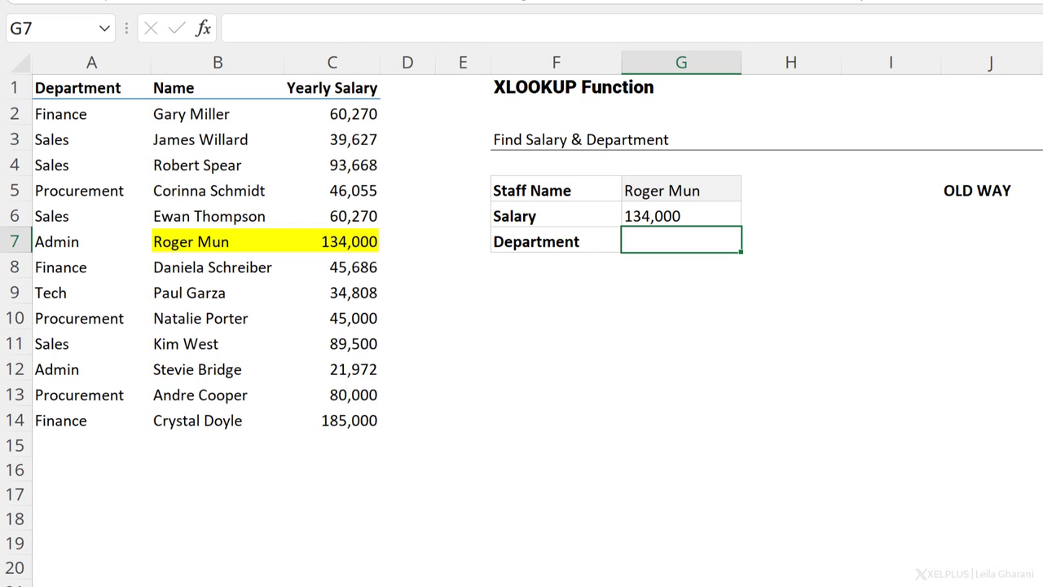
key("Up")
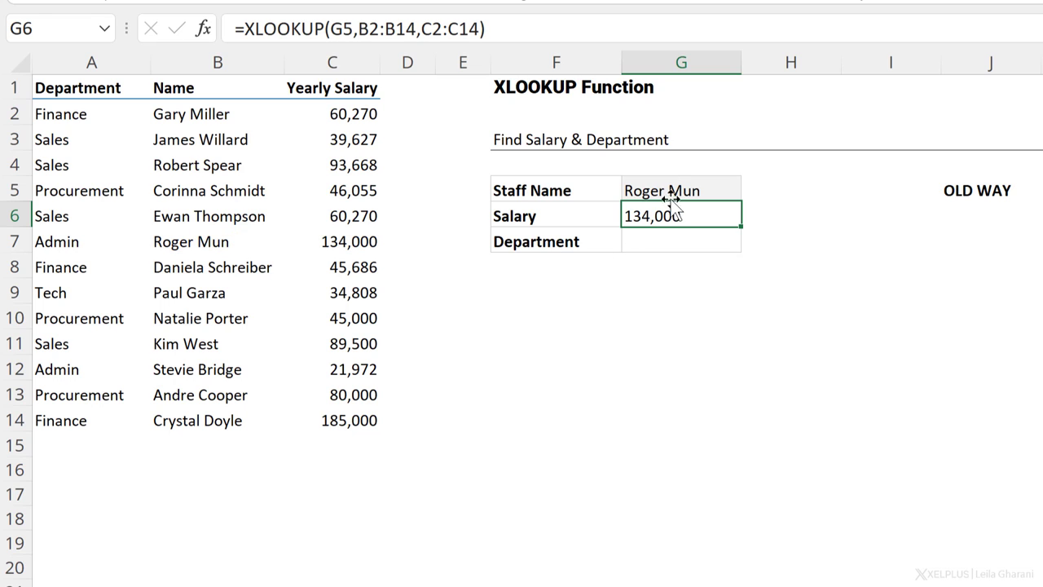
Step: Test an unknown name, add "check name" as if_not_found in G6, then restore the original name
left_click(698, 192)
type("leila")
key("Return")
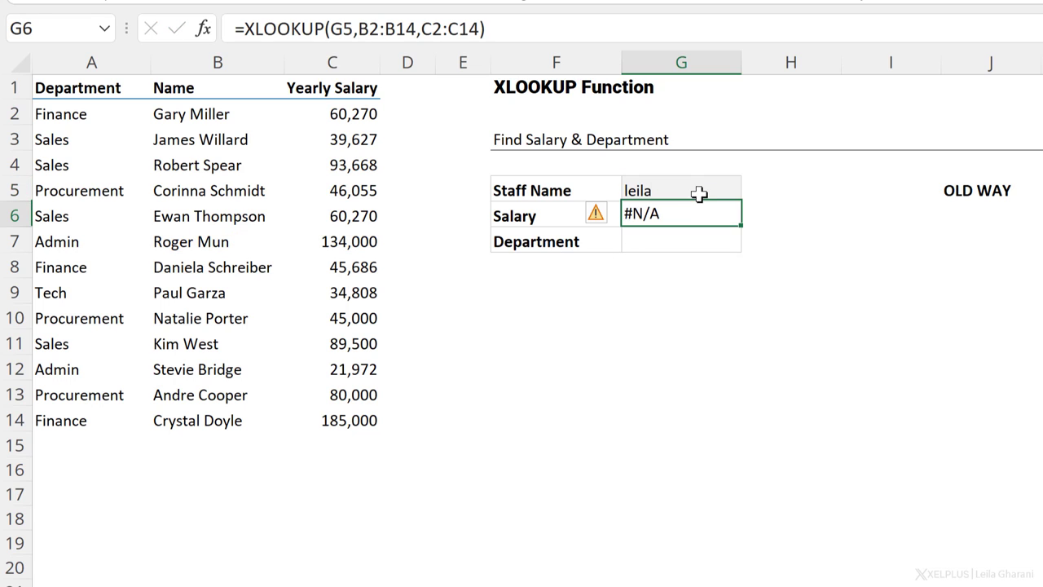
left_click(481, 28)
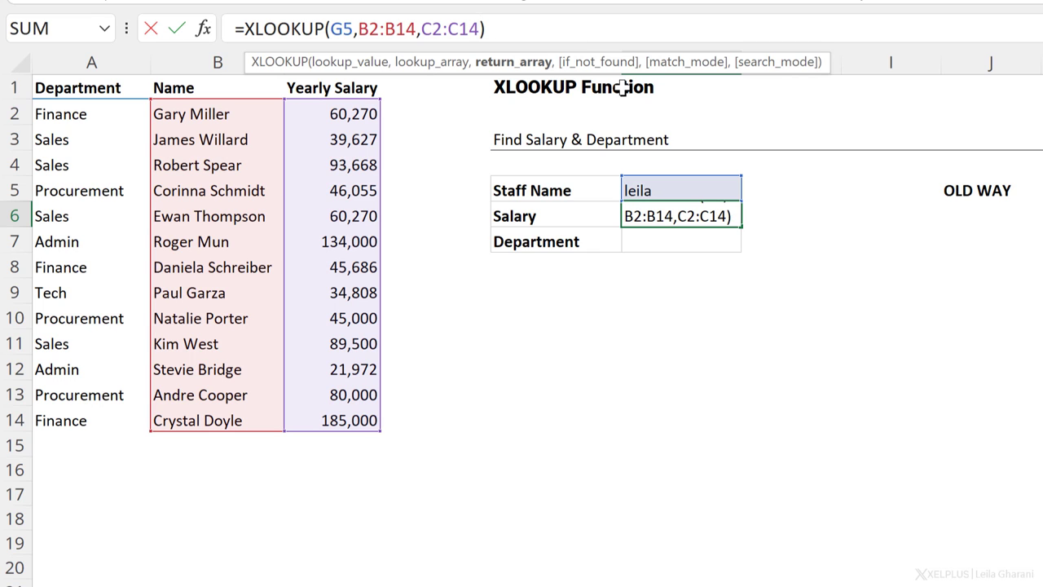
type(",")
type("\"check name\"")
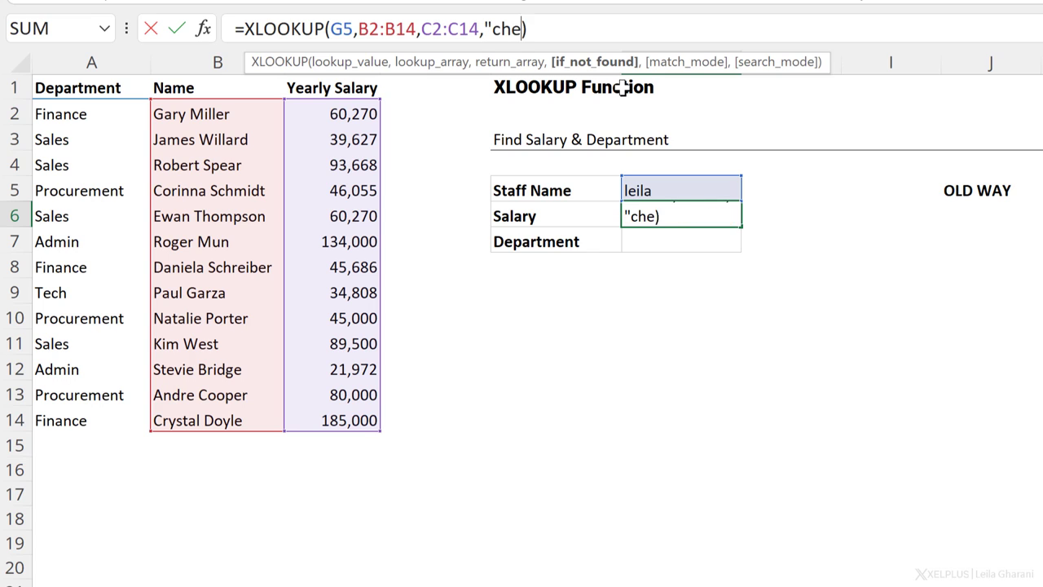
key("shift+Return")
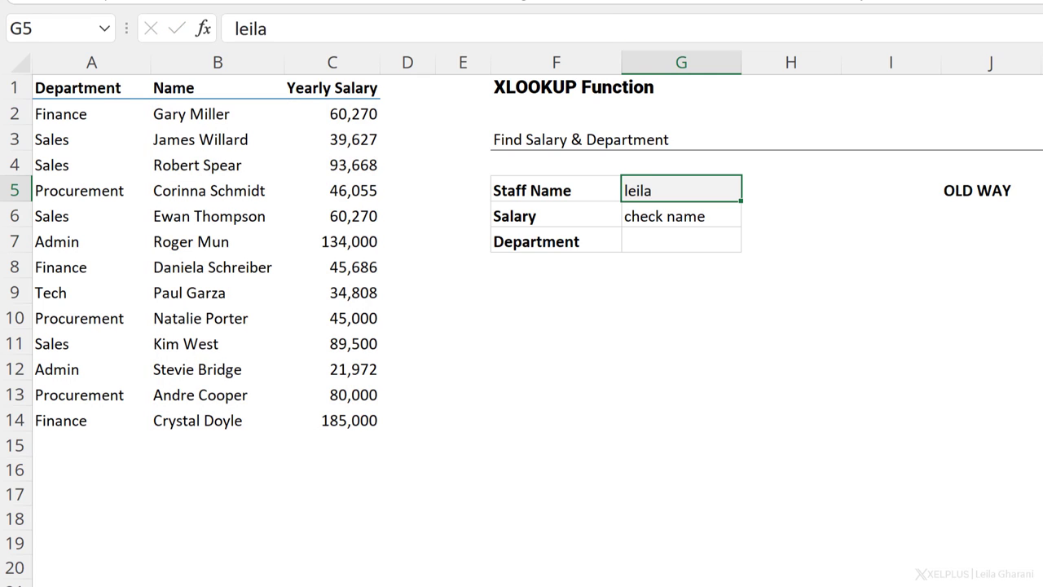
key("Return")
key("Return")
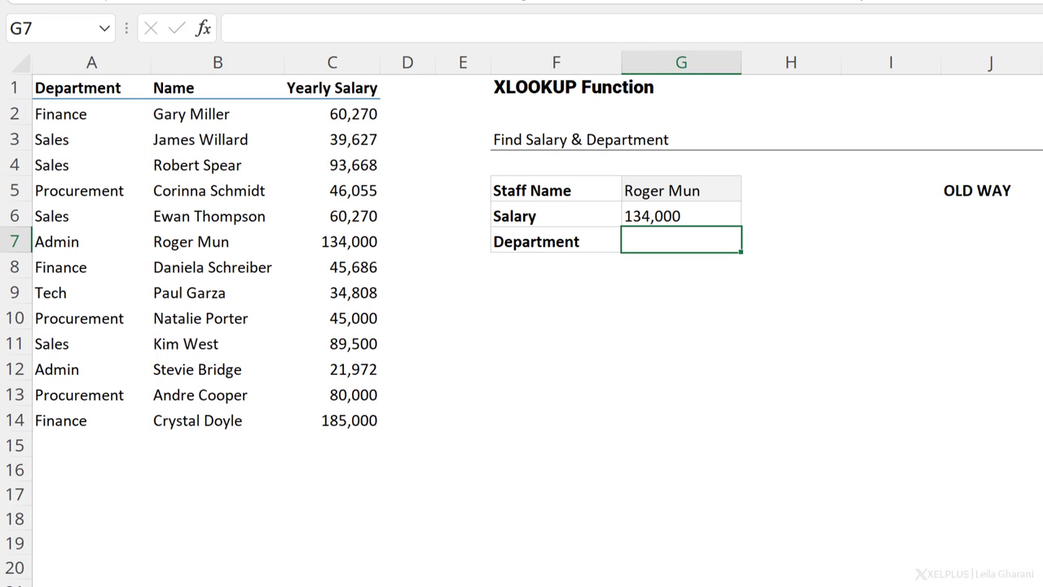
Step: Enter =XLOOKUP(G5,B2:B14,A2:A14) in G7 to return the department Admin
type("=xl")
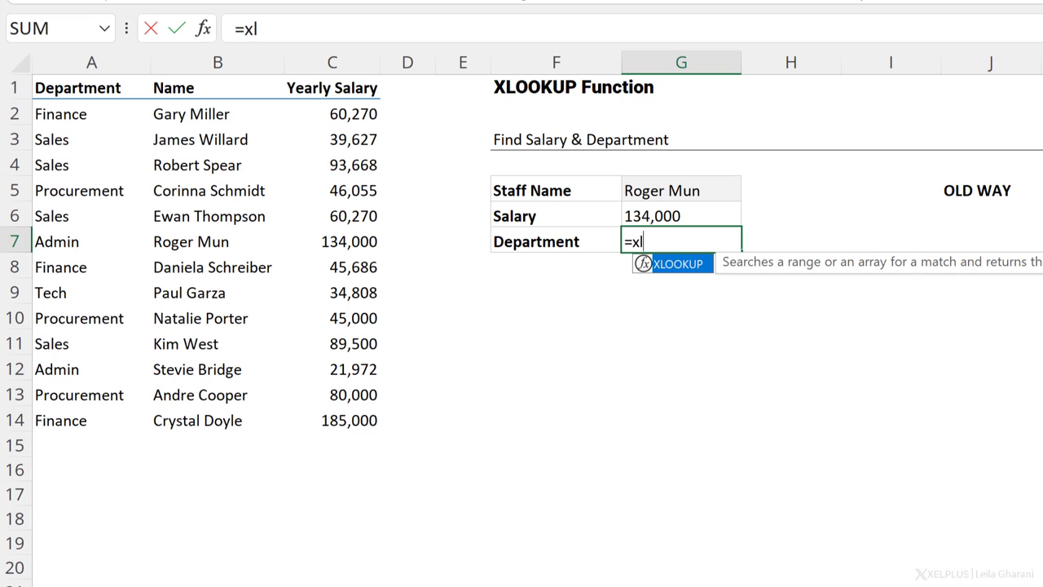
key("Tab")
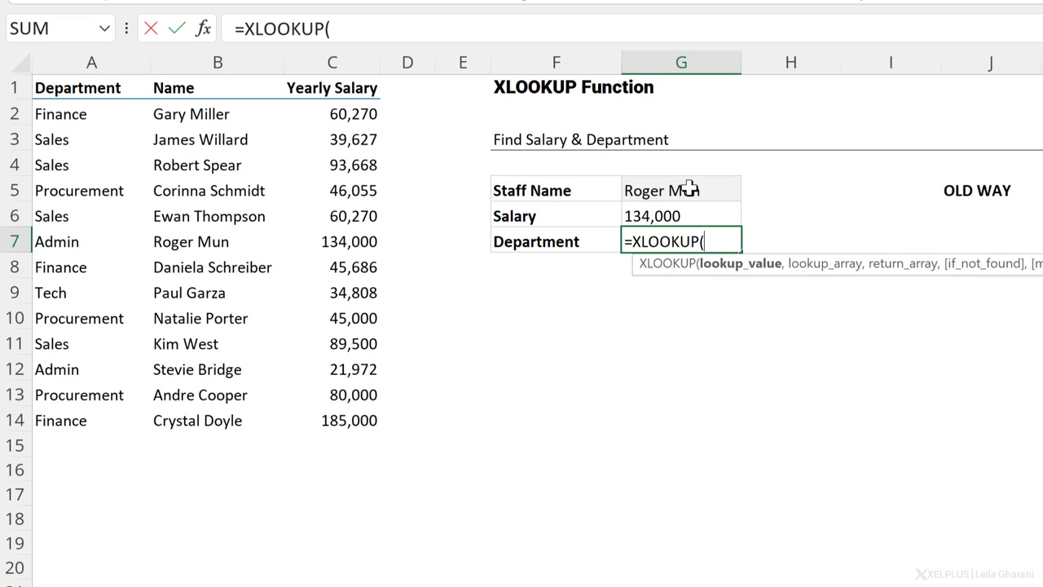
left_click(690, 188)
type(",")
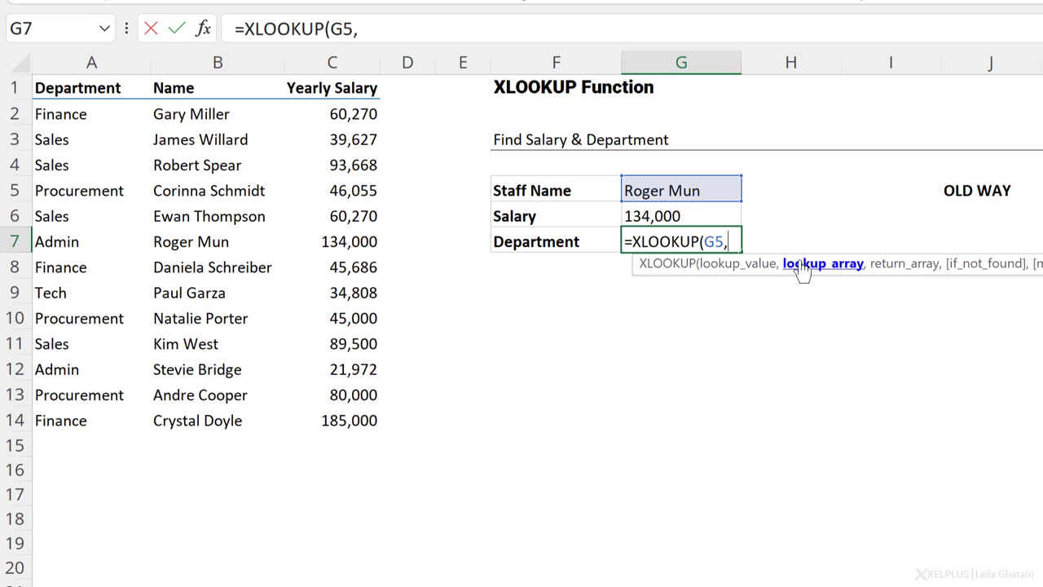
left_click_drag(205, 115, 234, 422)
type(",")
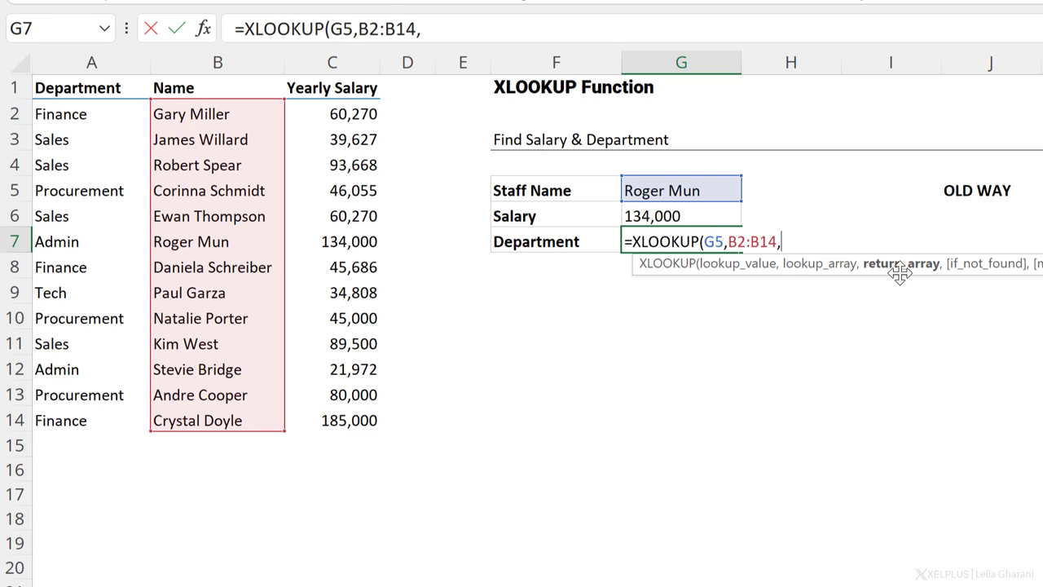
left_click_drag(89, 113, 112, 424)
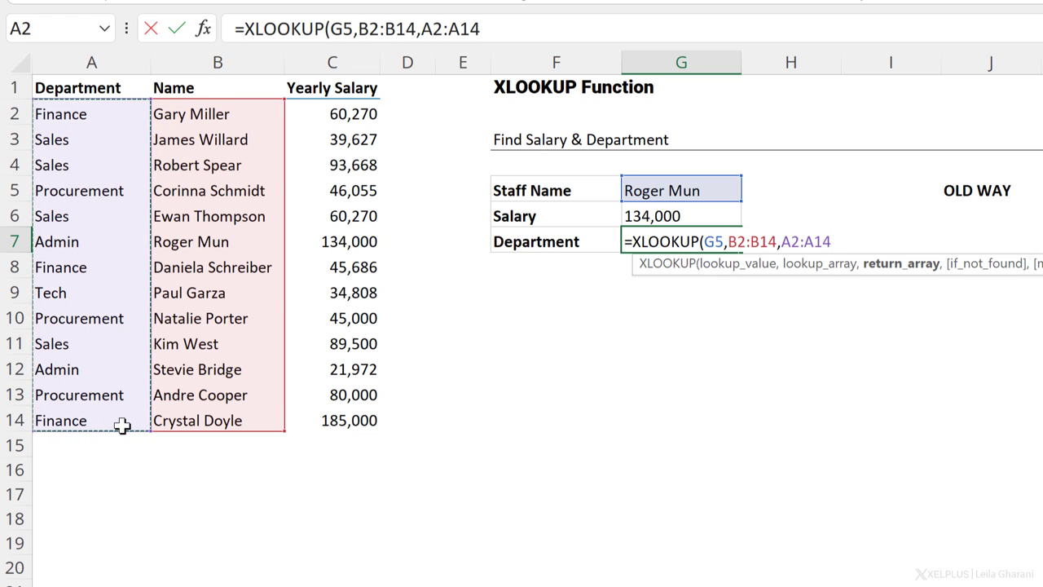
type(")")
key("Return")
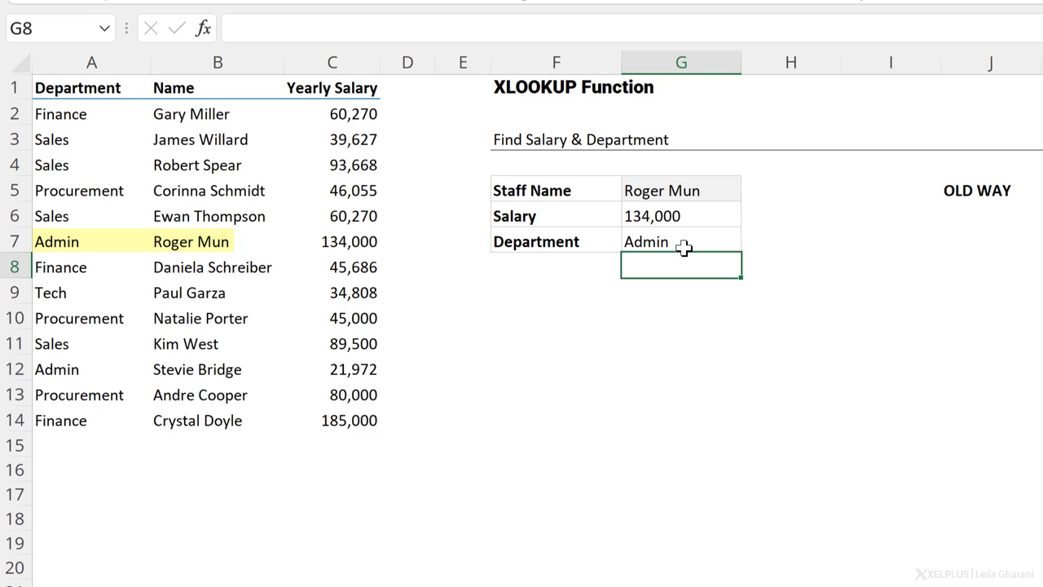
left_click(904, 194)
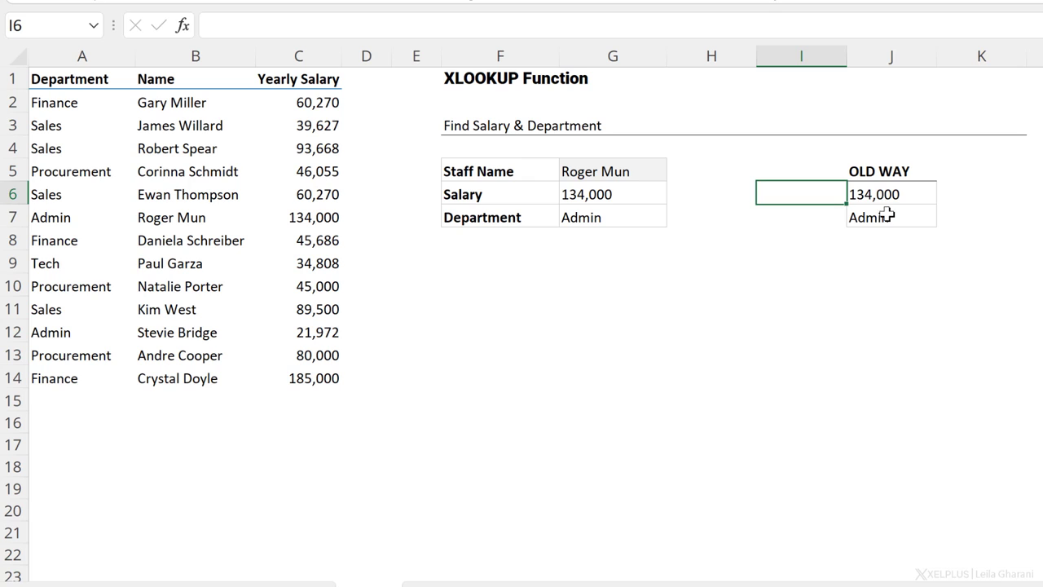
Step: Compare the INDEX/MATCH formula in J7 with the XLOOKUP formulas in G6 and G7
left_click(894, 216)
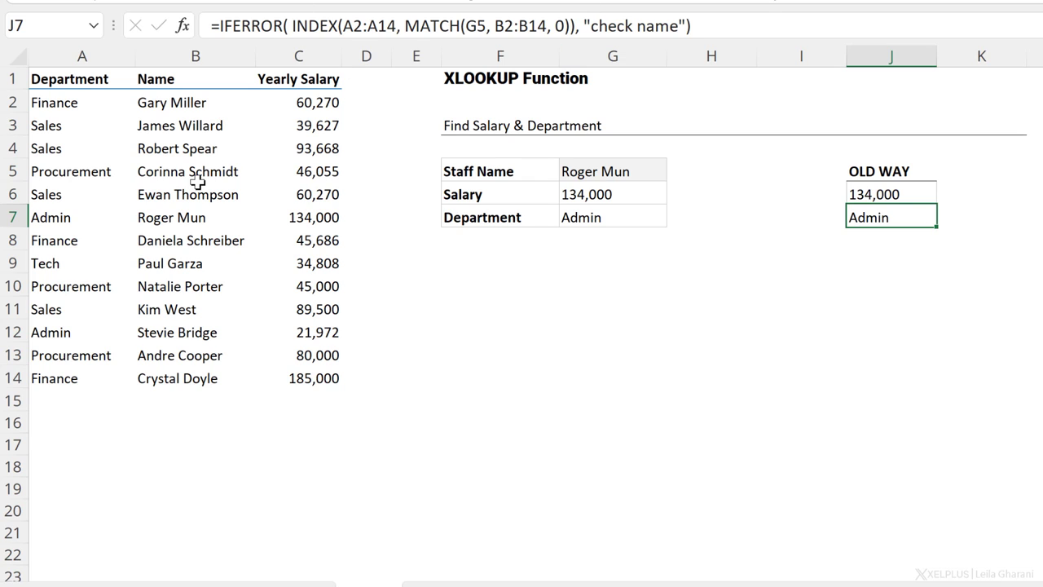
left_click(604, 201)
left_click(592, 214)
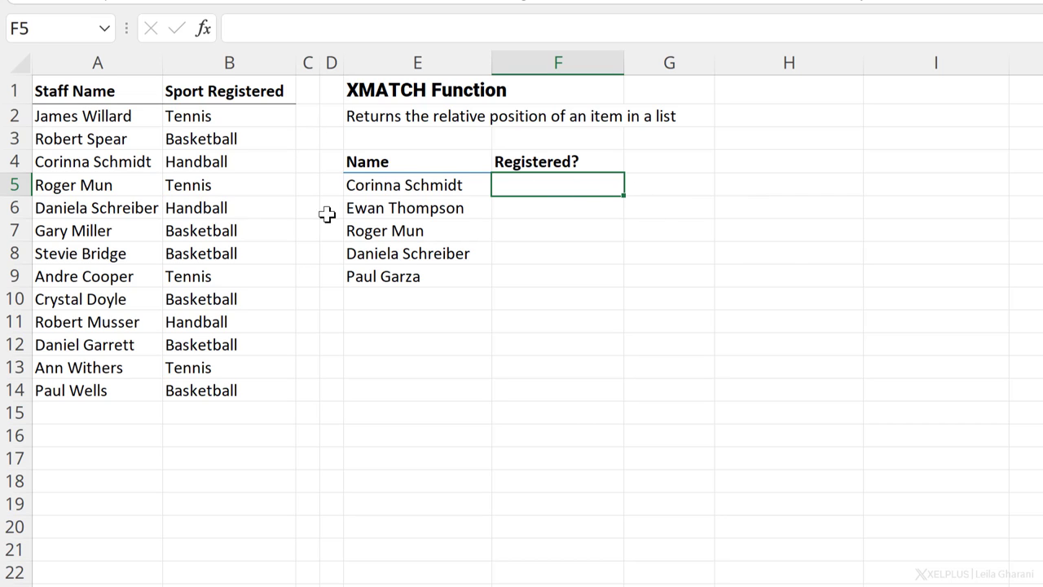
Step: Enter =XMATCH(E5,A2:A14) in F5, which returns position 3 for the first name
type("=x")
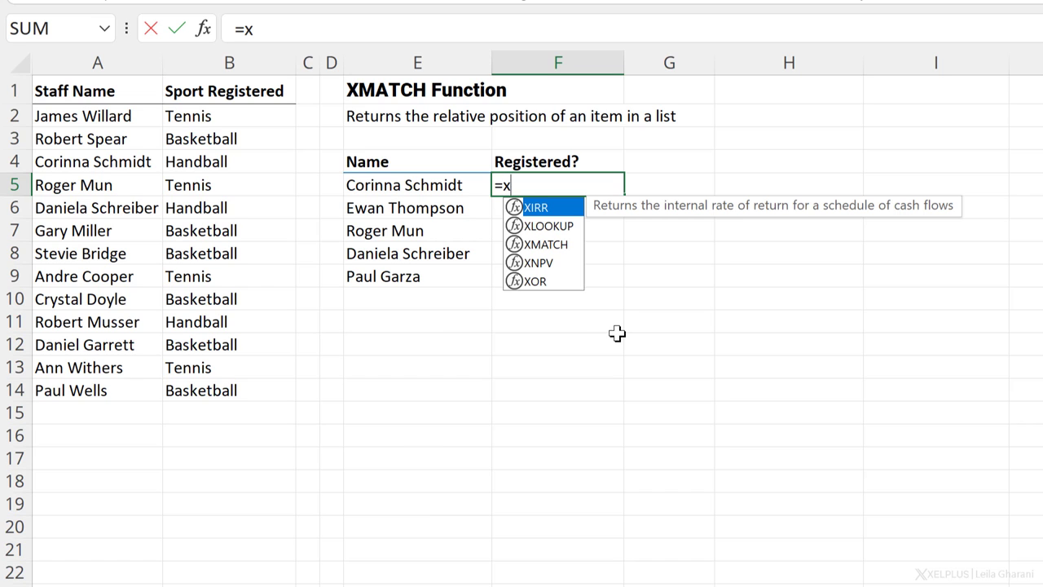
key("Down")
key("Down")
key("Tab")
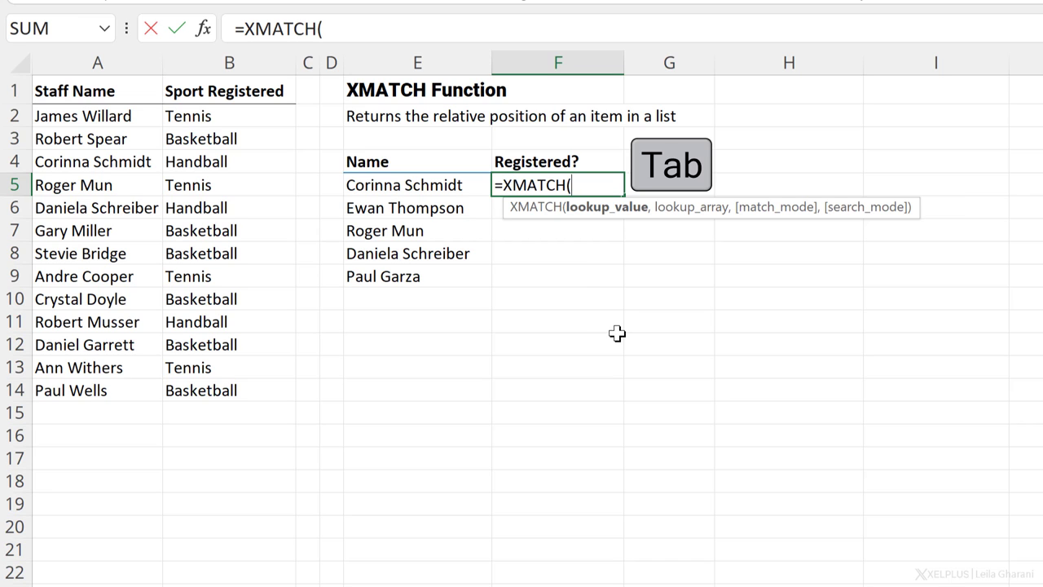
left_click(457, 185)
type(",")
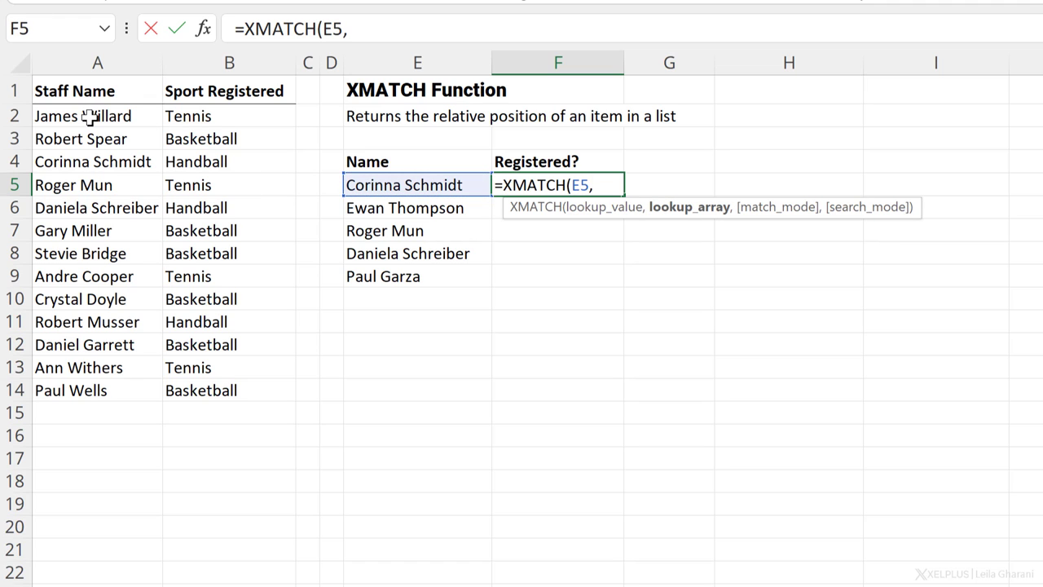
left_click_drag(89, 116, 100, 392)
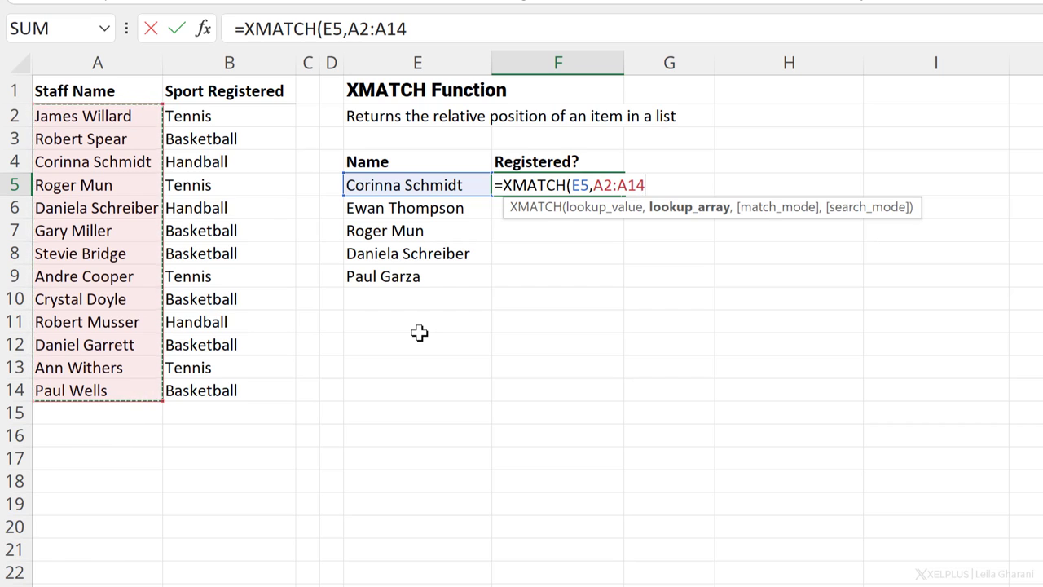
type(")")
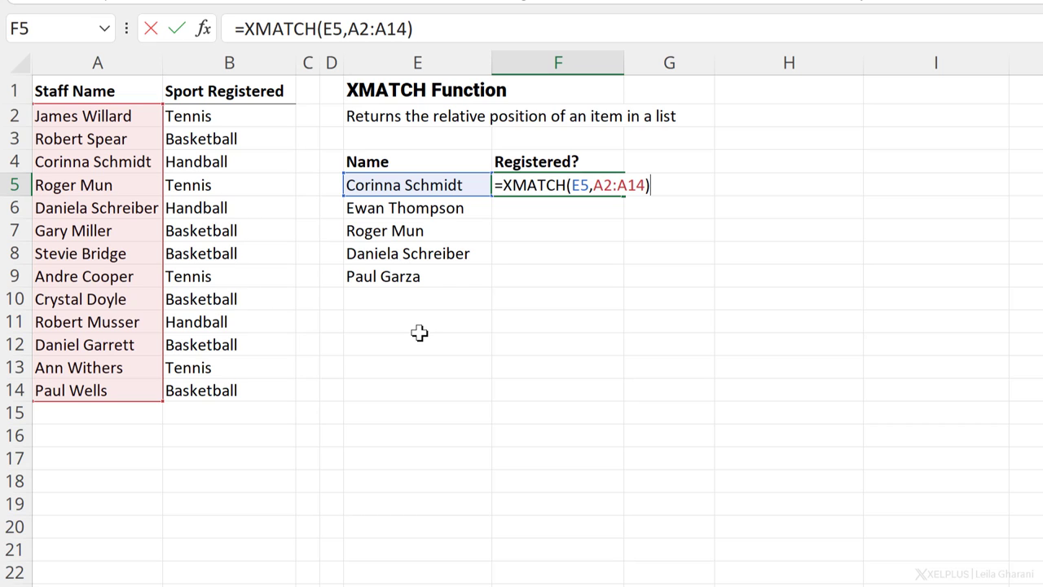
key("Return")
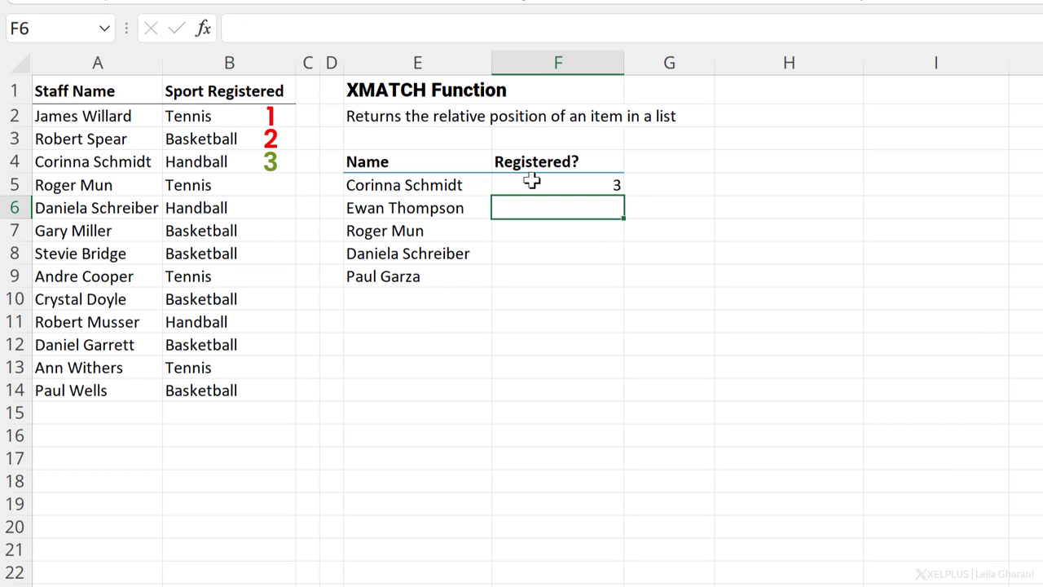
left_click(533, 181)
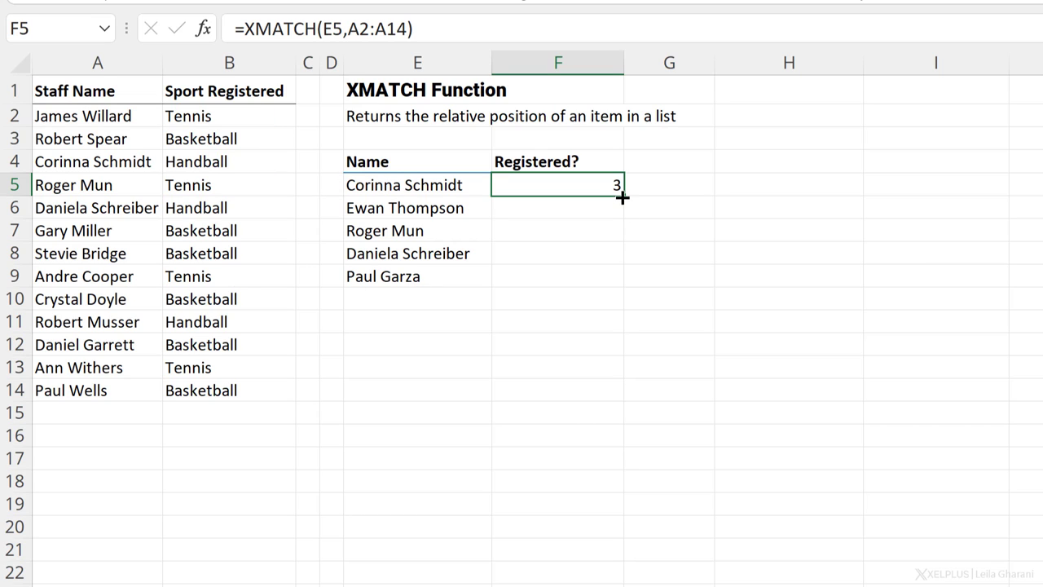
Step: Change F5's lookup value from E5 to E5:E9 so five positions spill, including two #N/A results
left_click(335, 29)
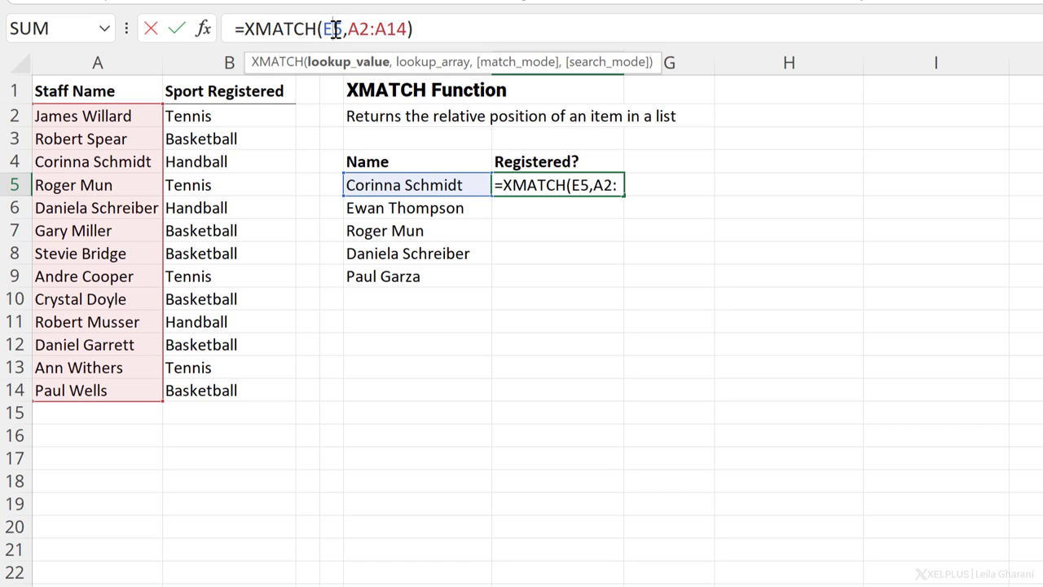
left_click_drag(341, 29, 323, 29)
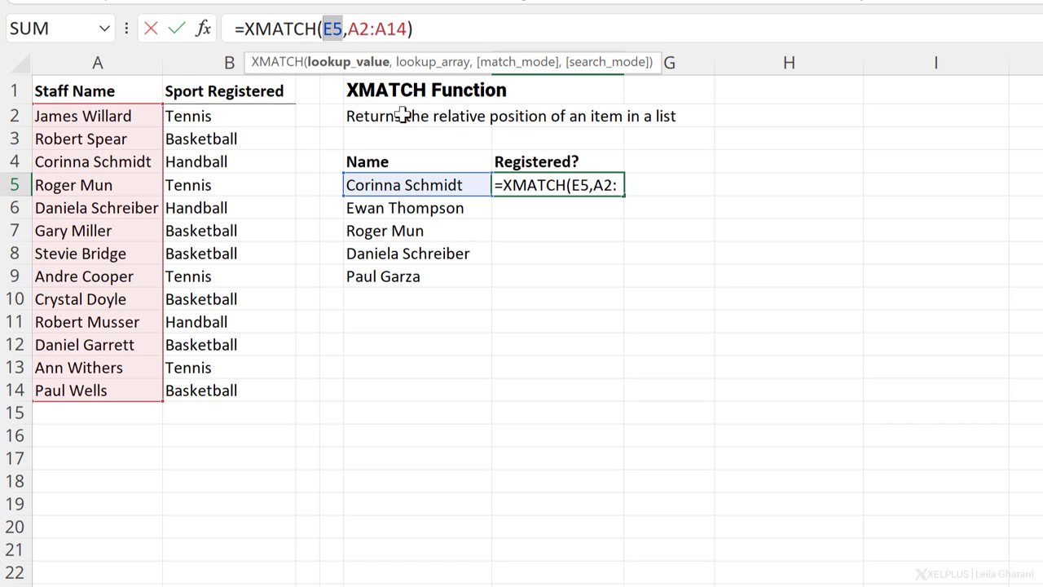
key("BackSpace")
left_click_drag(447, 186, 450, 276)
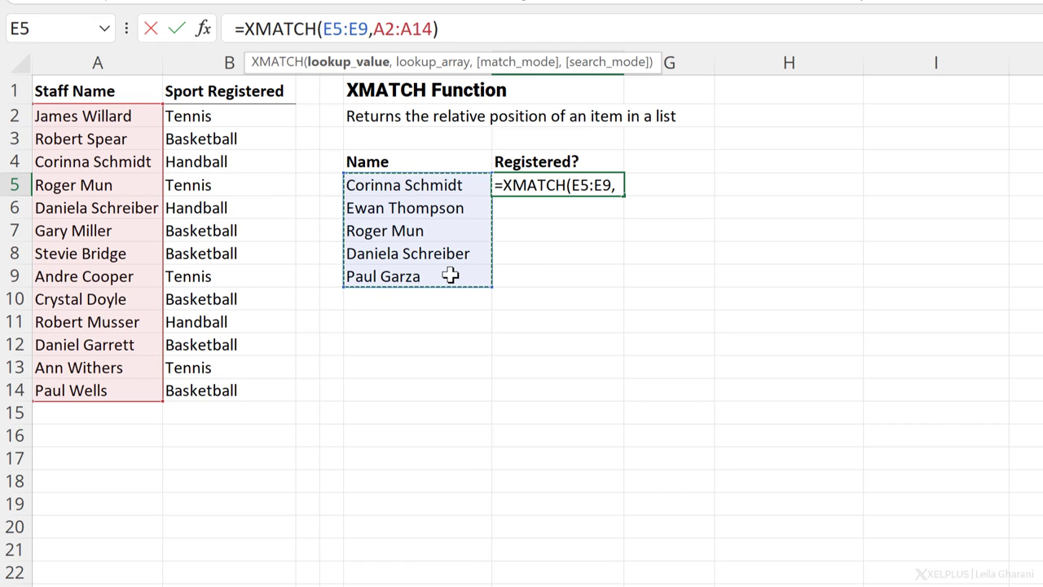
key("Return")
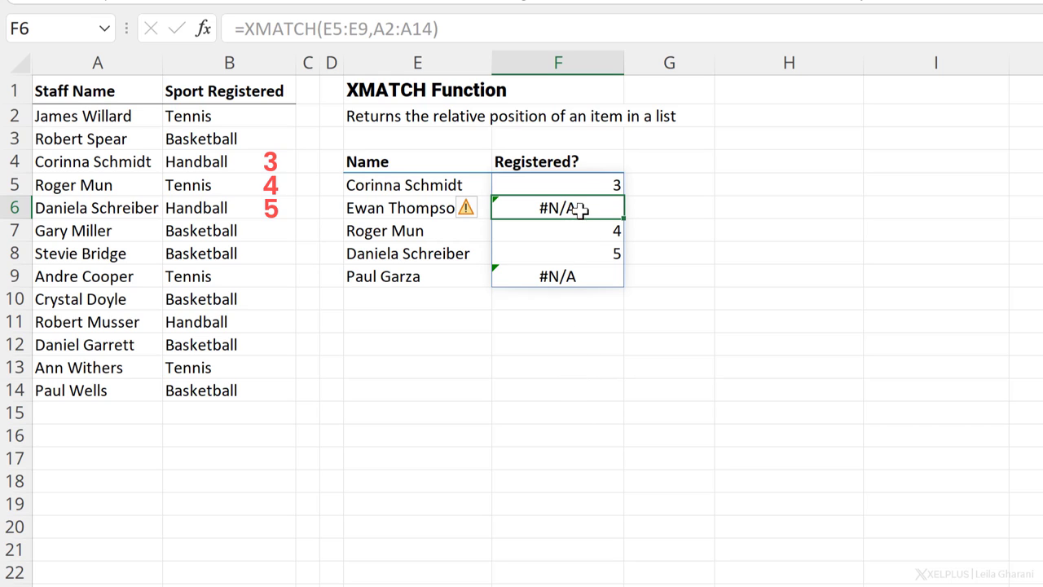
left_click(566, 275)
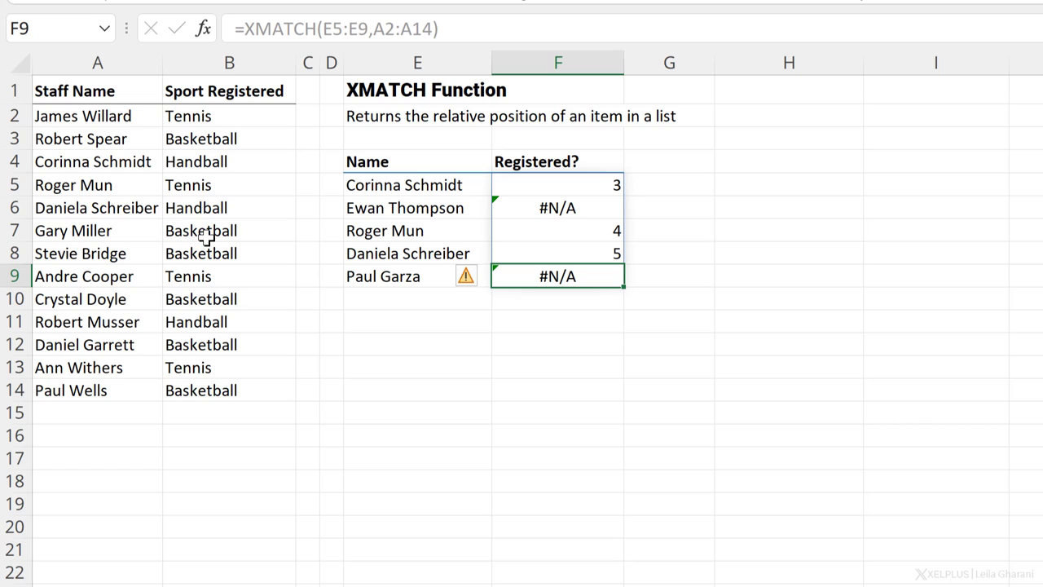
left_click(611, 187)
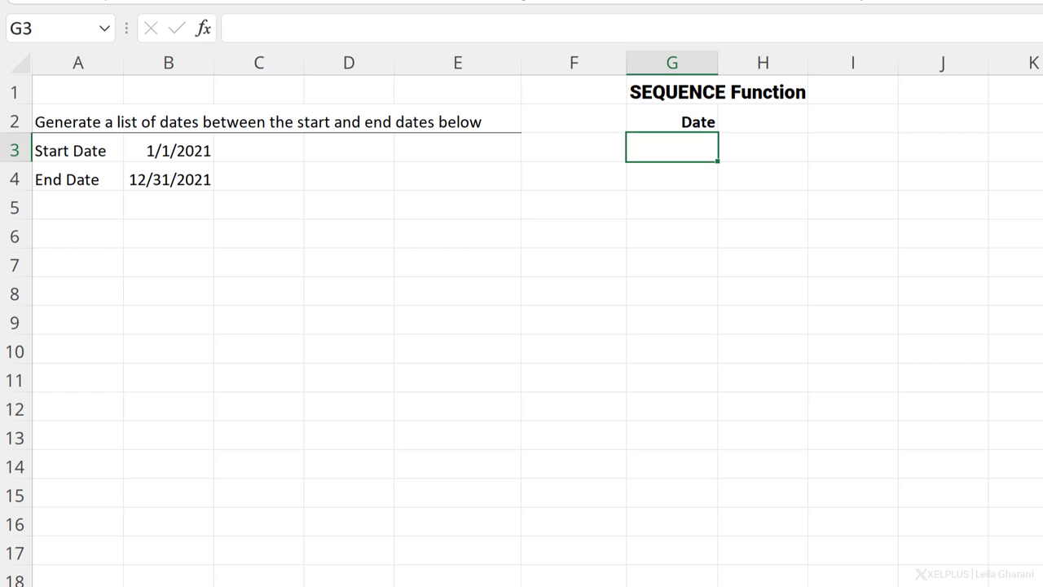
left_click(588, 178)
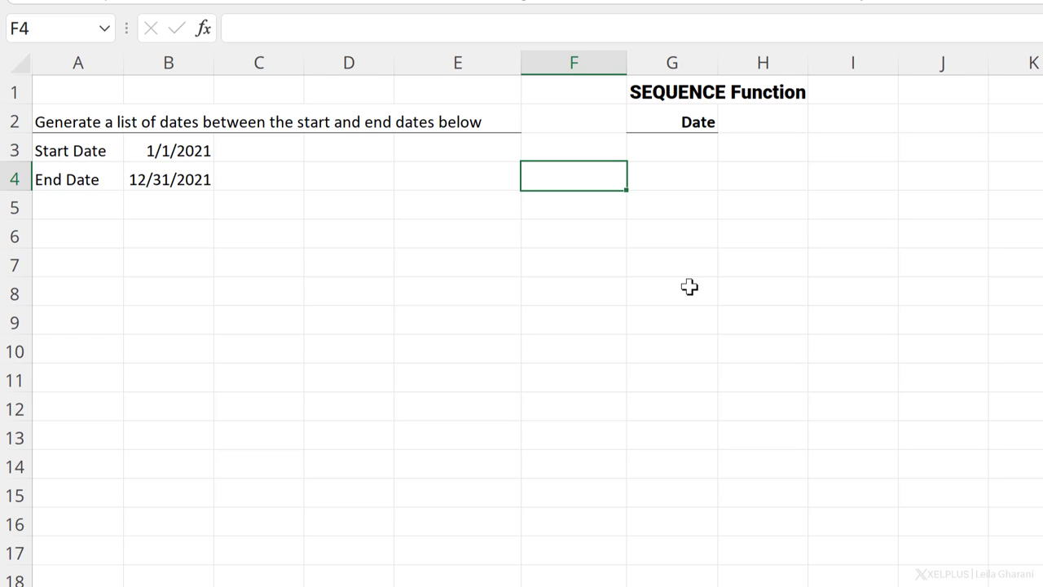
type("=s")
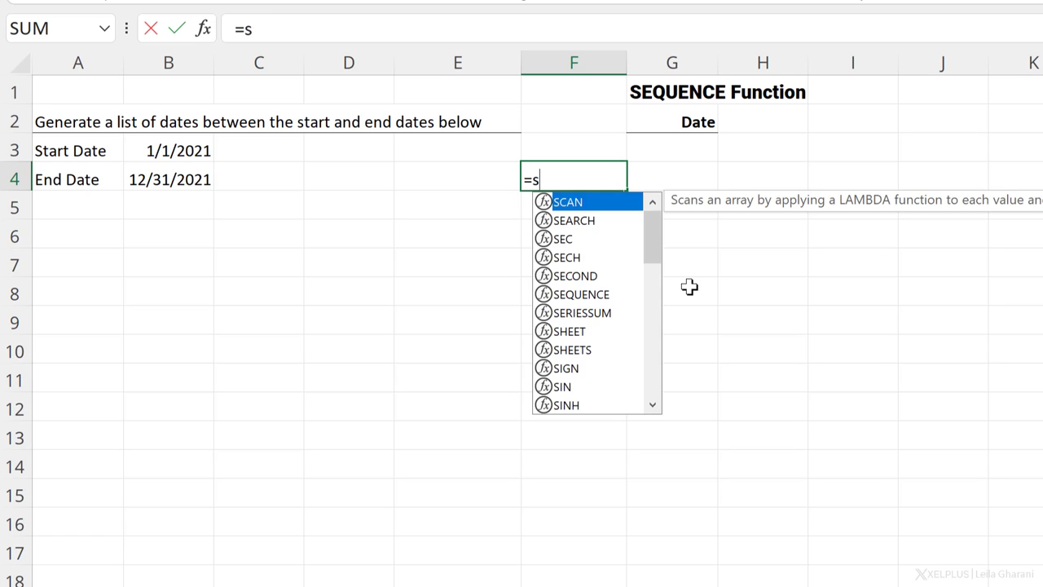
type("qu")
key("Tab")
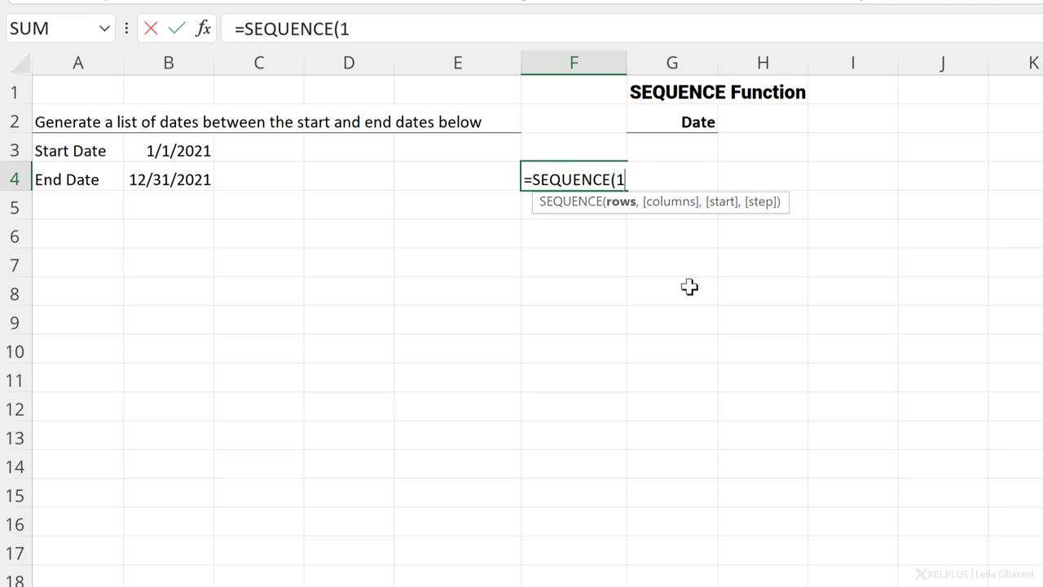
type("10)")
key("Return")
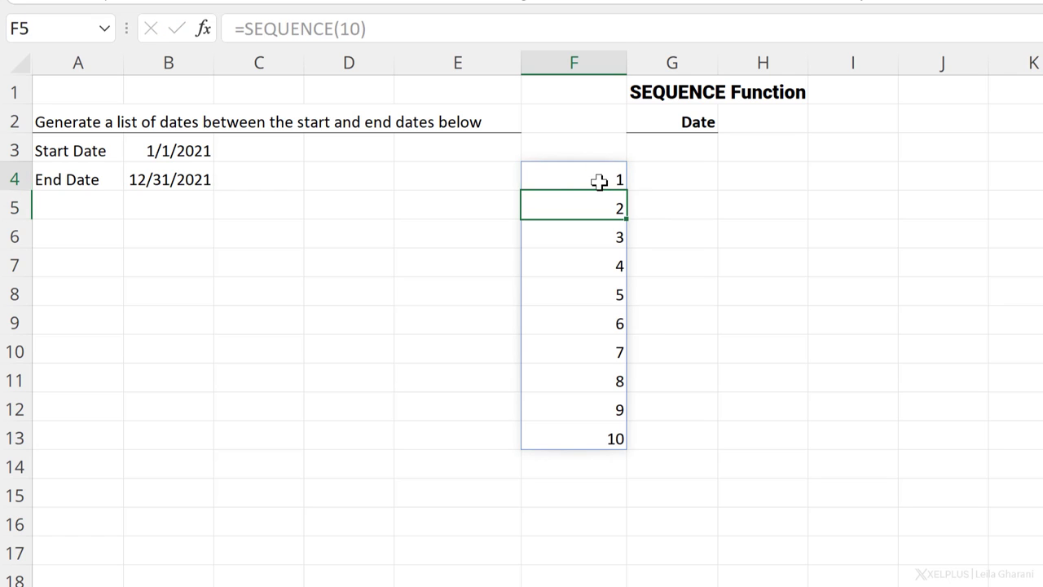
left_click(599, 181)
key("Delete")
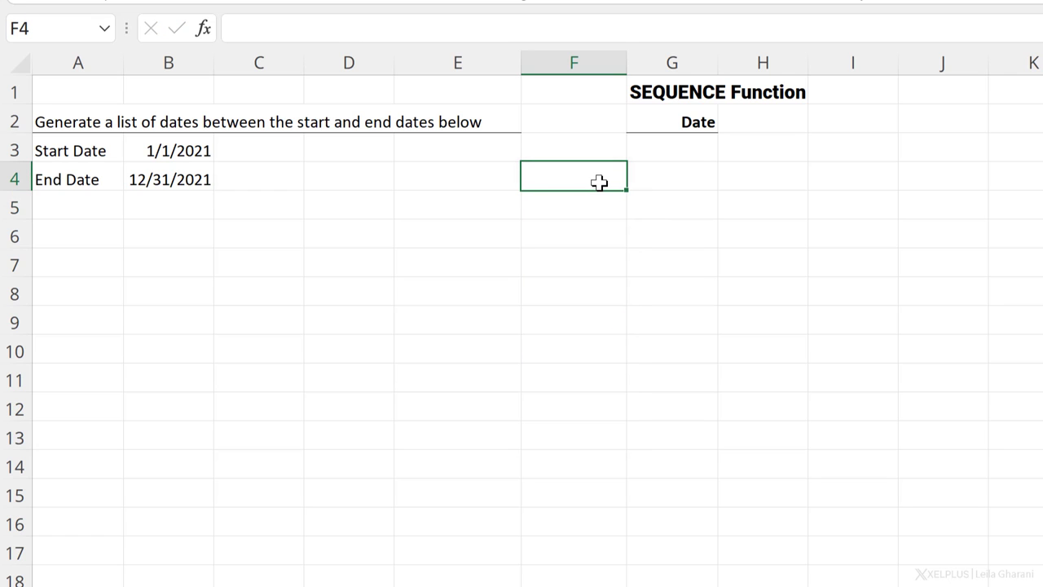
key("Up")
key("Right")
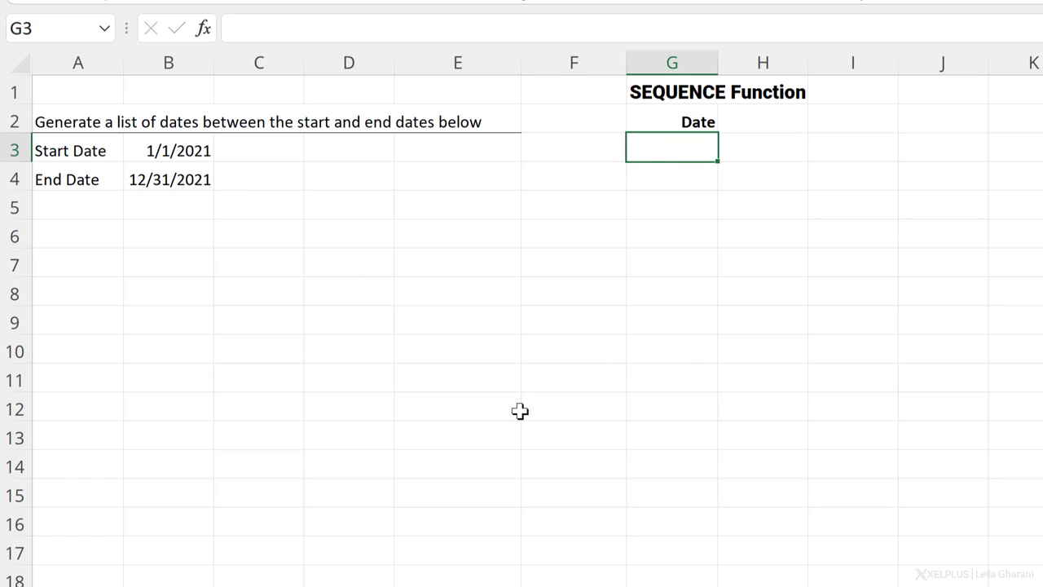
Step: Enter =SEQUENCE(B4-B3,,B3) in G3, spilling serial numbers 44197, 44198, 44199 onward
type("=seq")
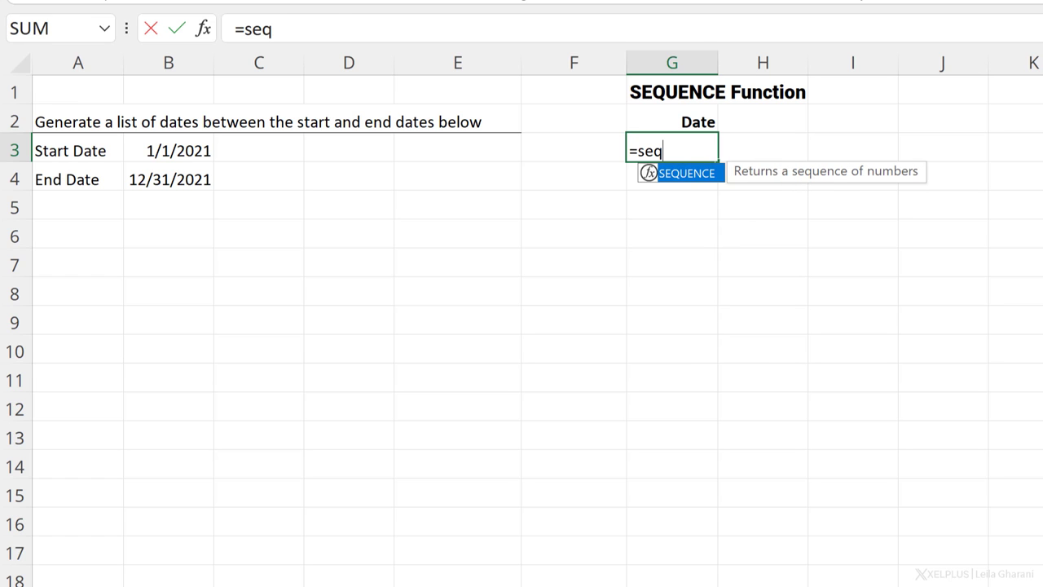
type("u")
key("Tab")
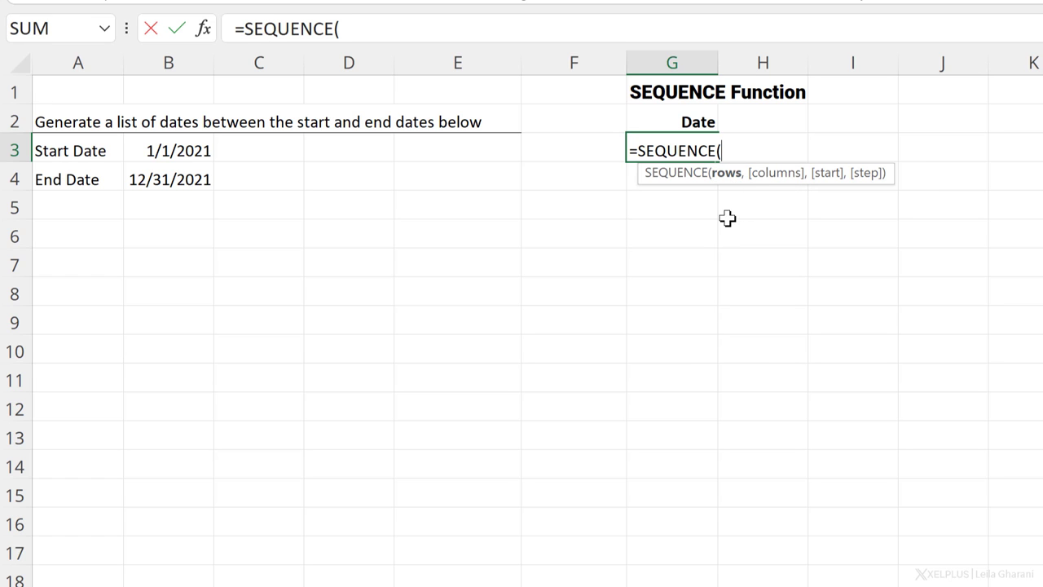
left_click(181, 179)
type("-")
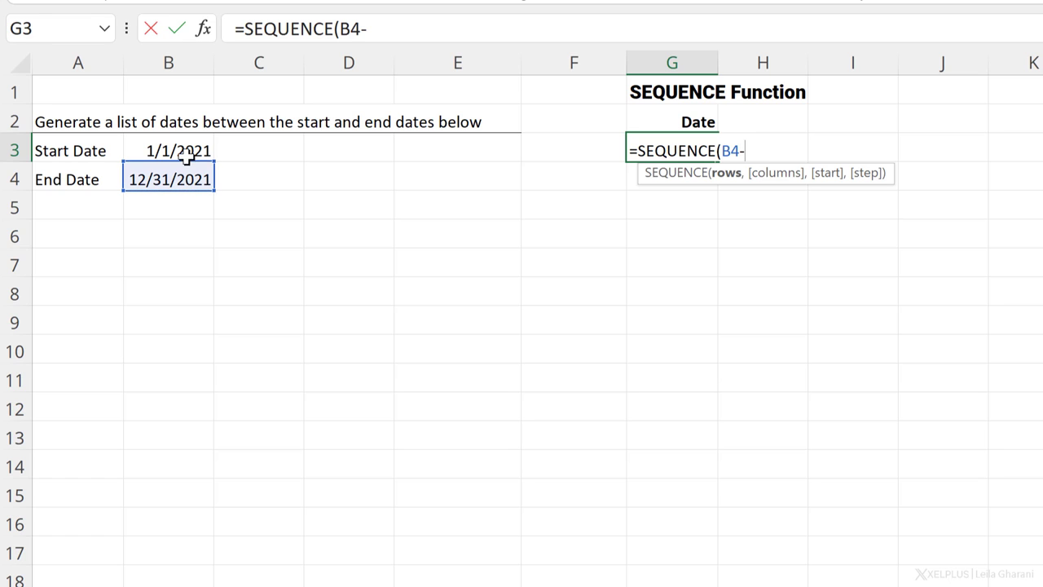
left_click(186, 151)
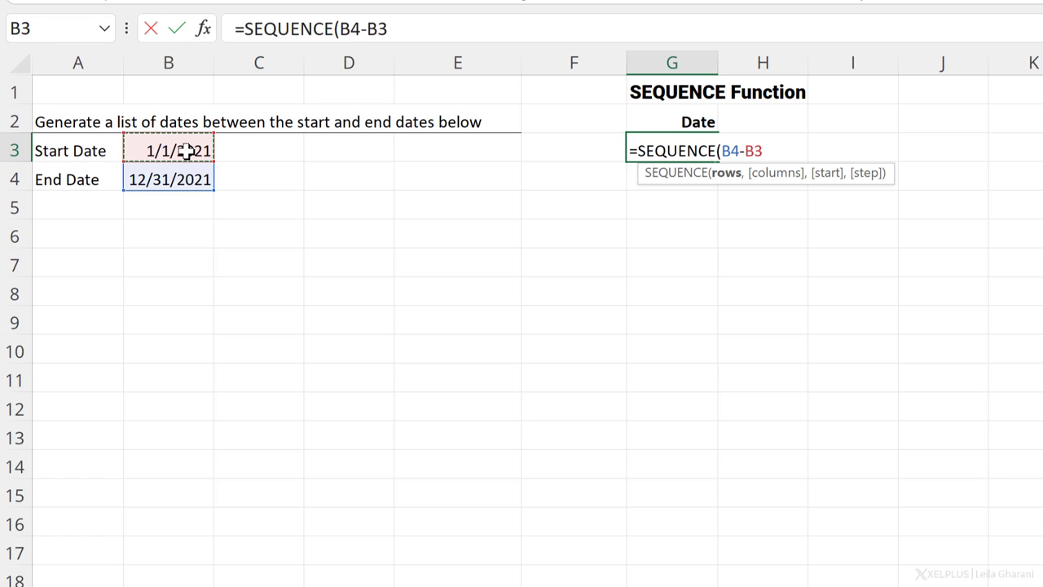
type(",")
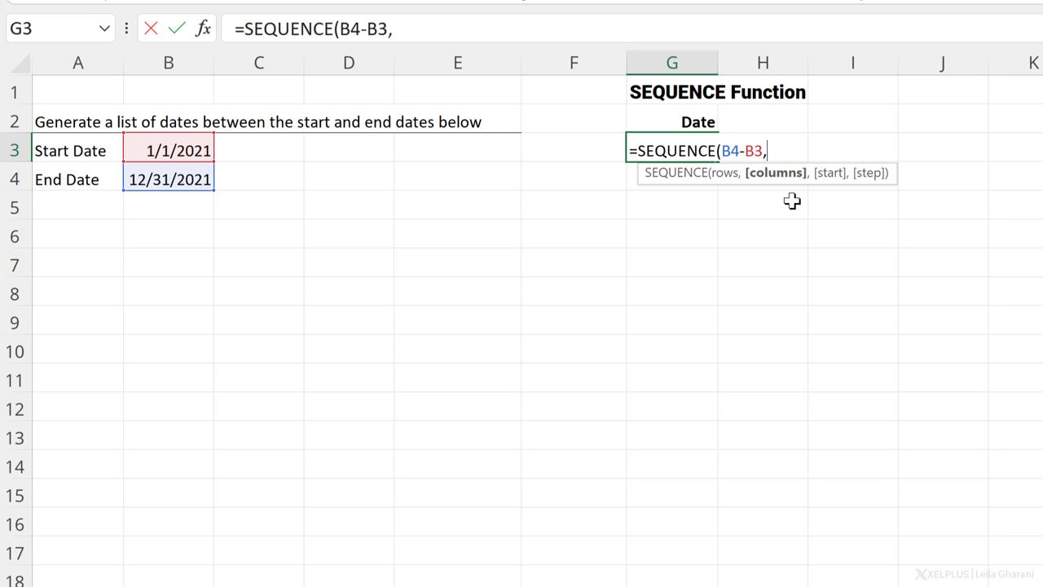
type(",")
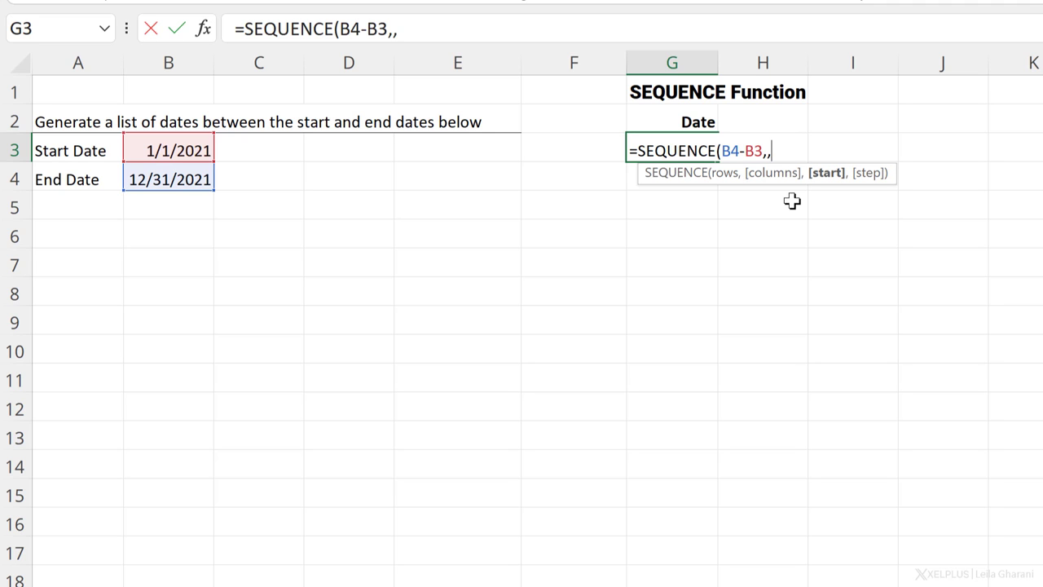
left_click(169, 150)
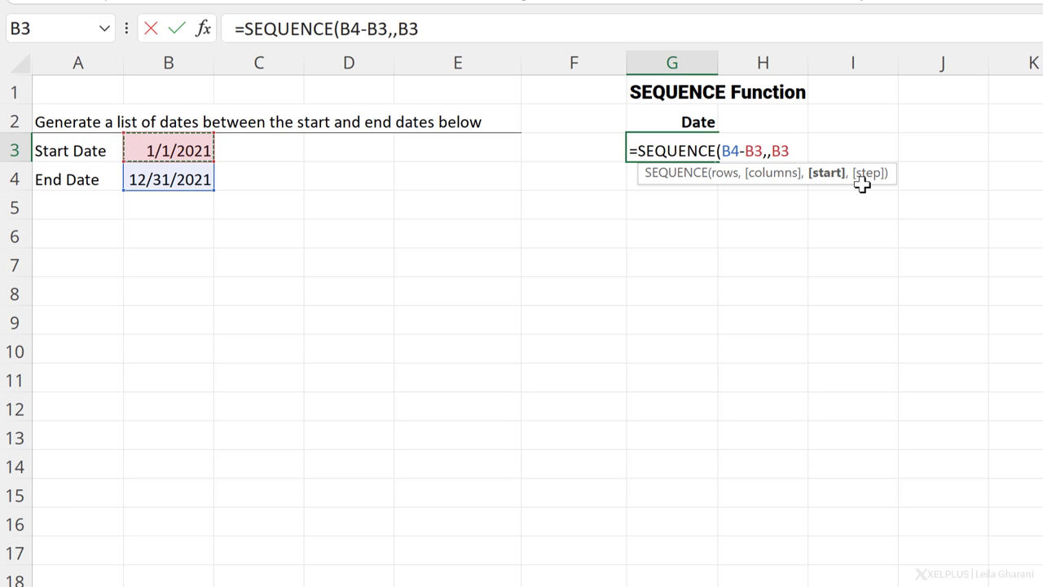
type(")")
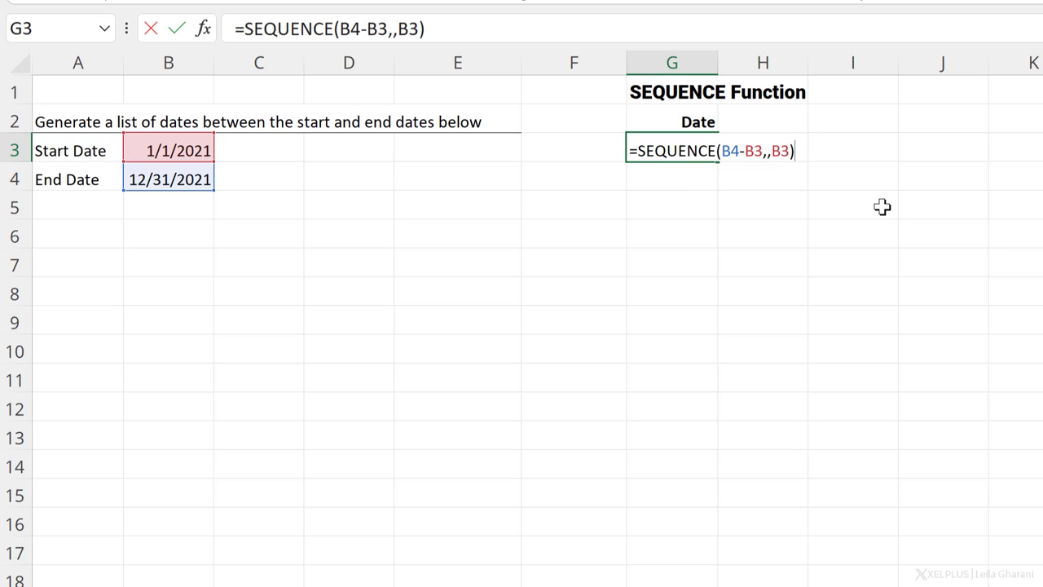
key("Return")
key("Up")
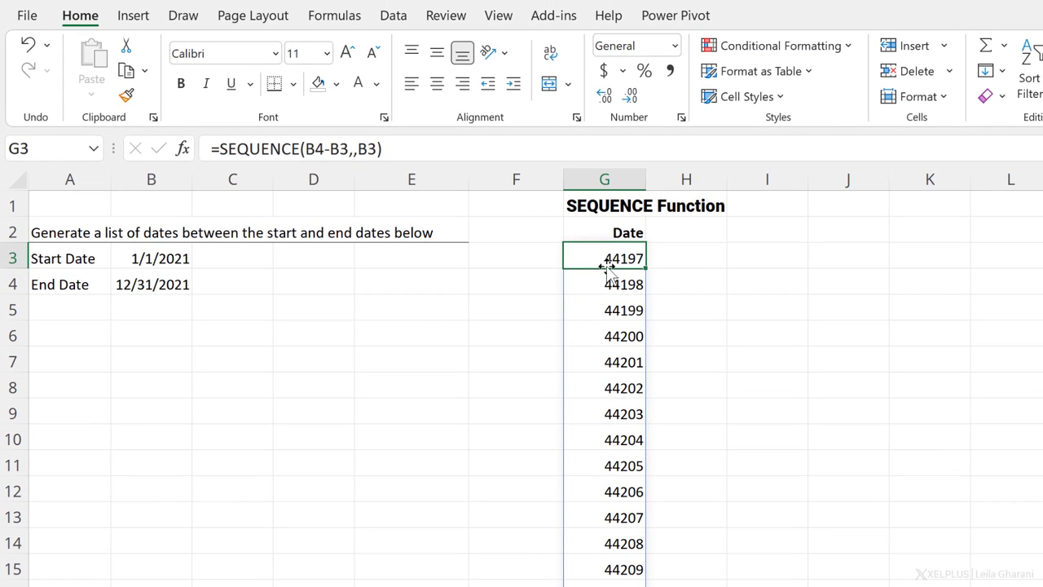
Step: Format the Date column as Short Date and check where the list ends
left_click(606, 179)
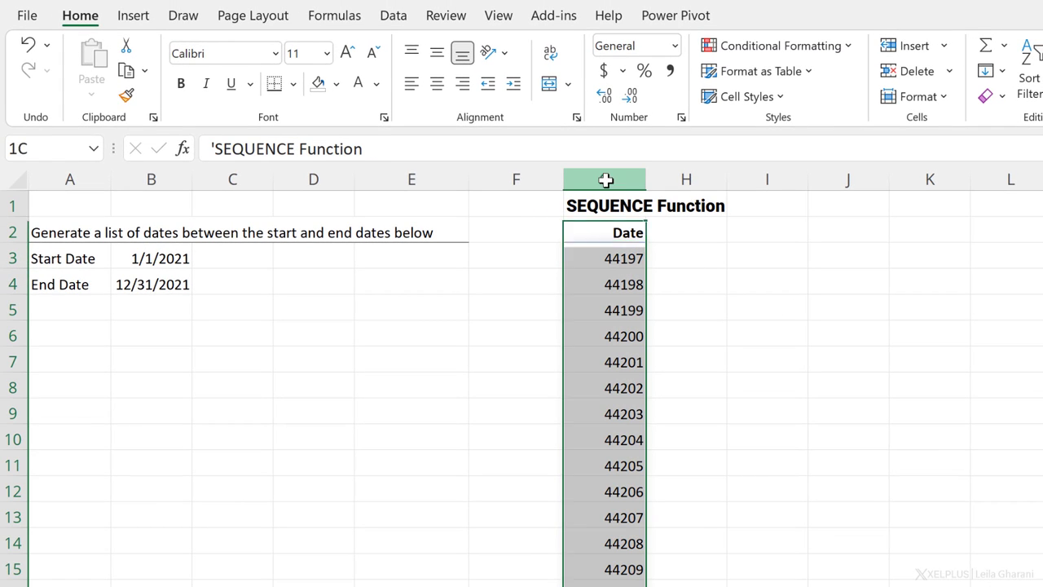
left_click(675, 46)
left_click(721, 273)
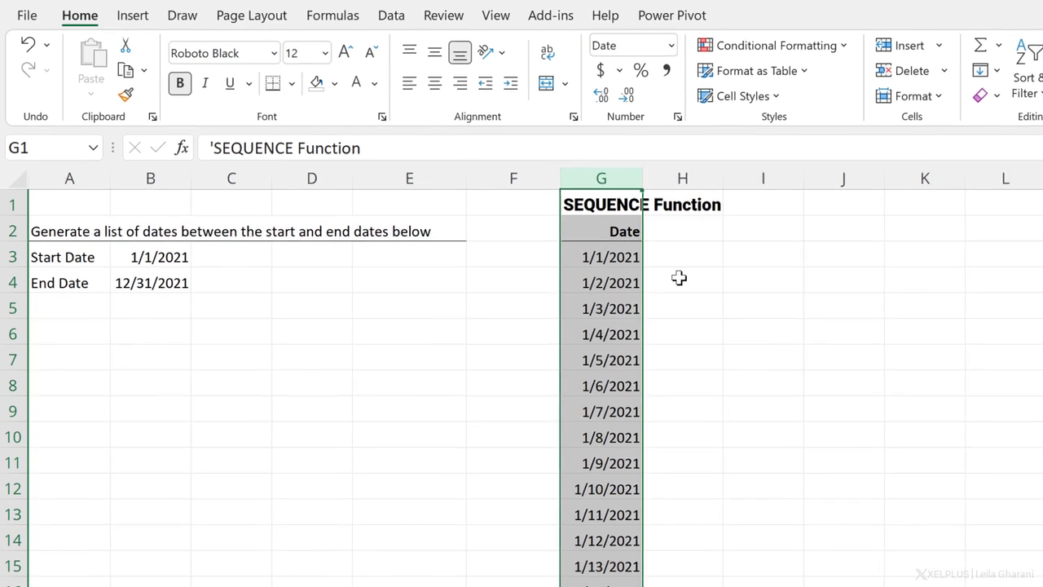
left_click(550, 279)
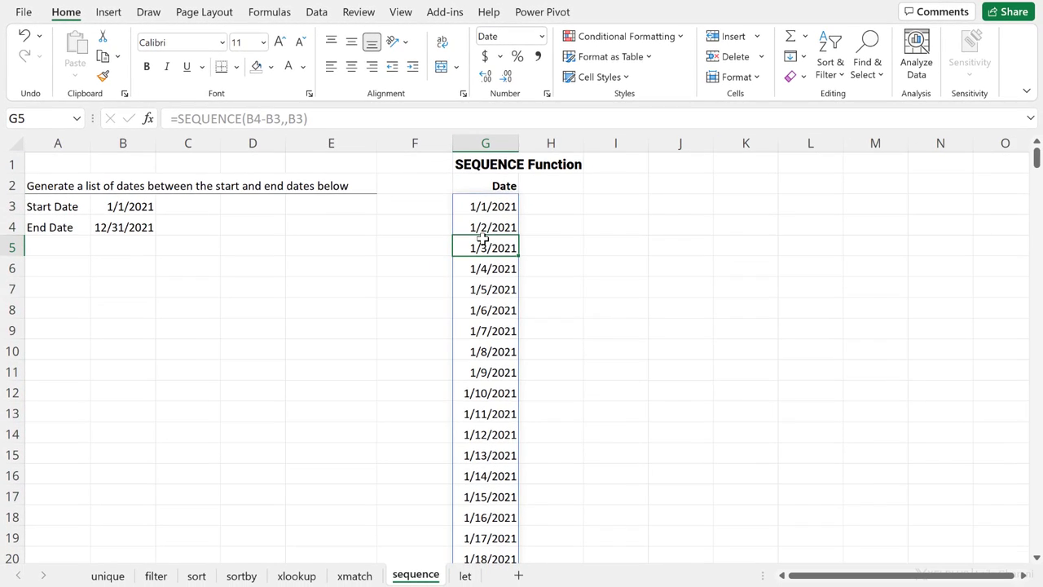
key("ctrl+Down")
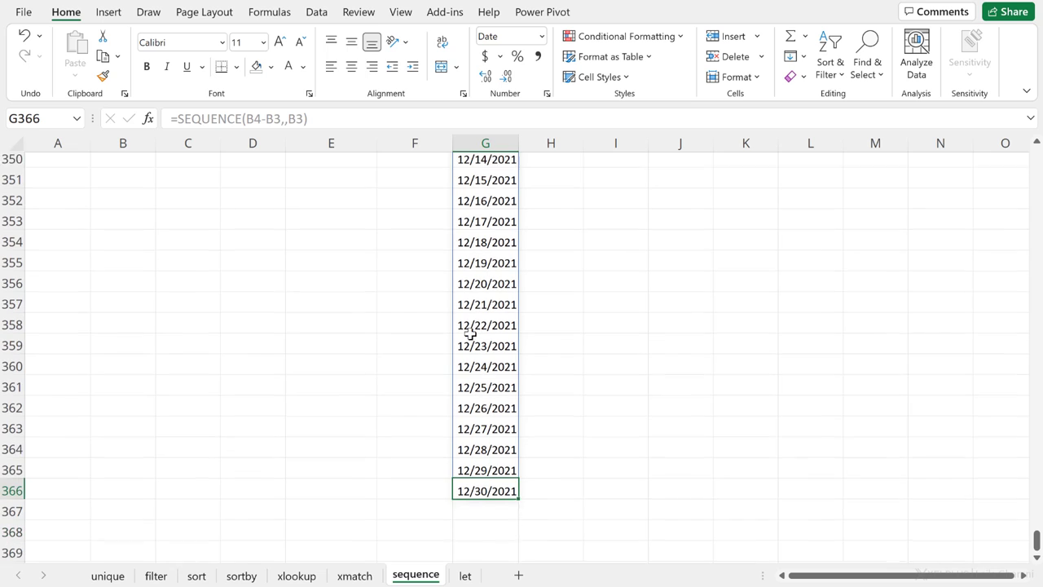
key("ctrl+Up")
key("Down")
key("Down")
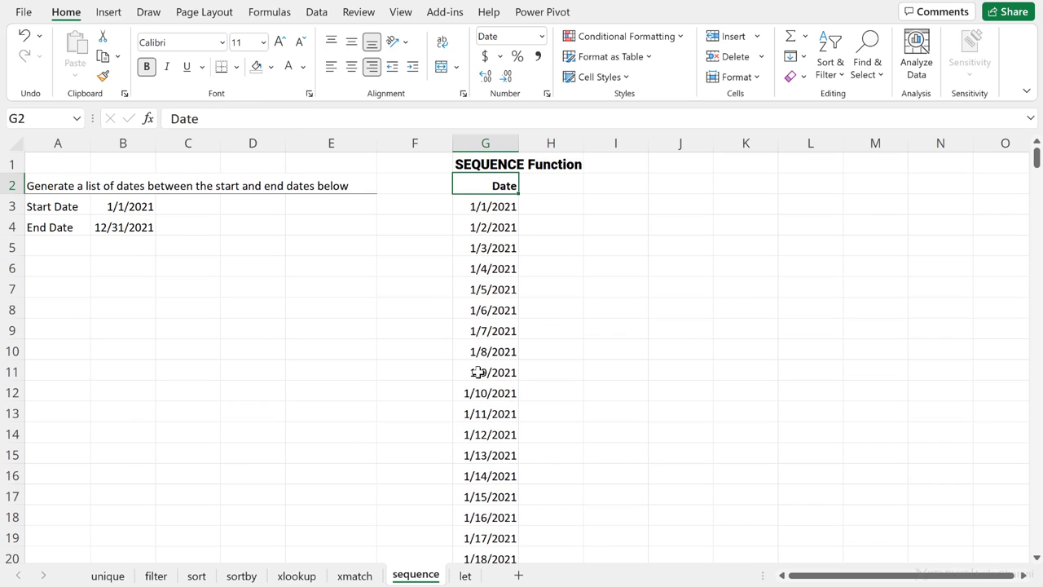
Step: Add 1 to the SEQUENCE day count so the list ends on 12/31/2021
left_click(281, 118)
type(",,B3")
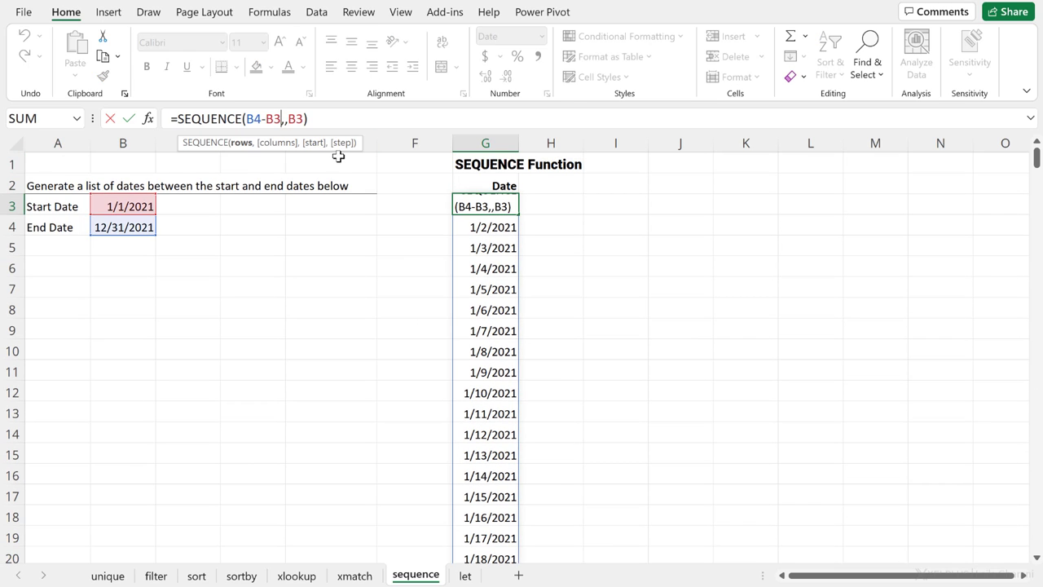
type("+1")
key("Return")
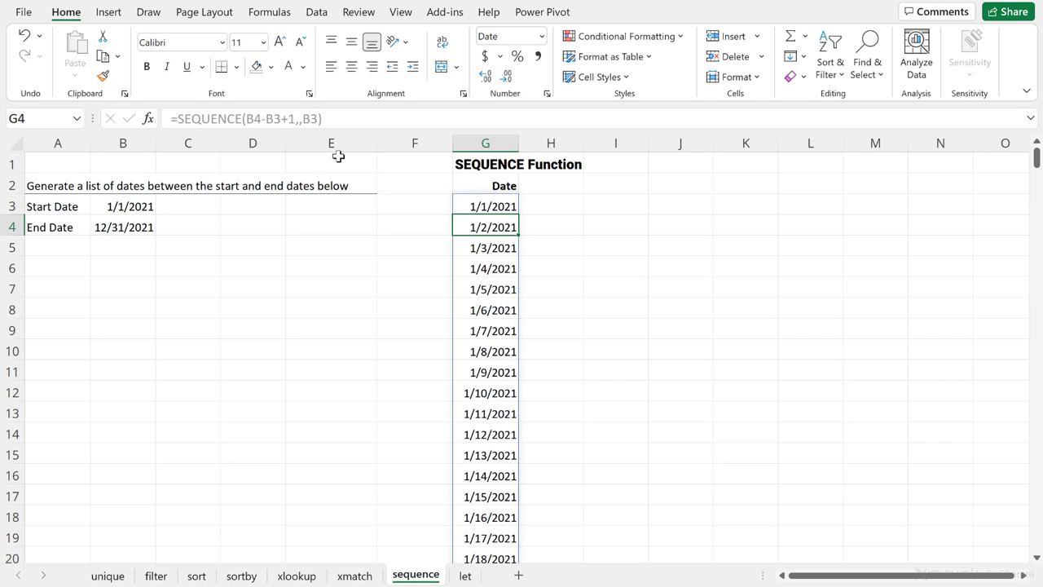
key("ctrl+Down")
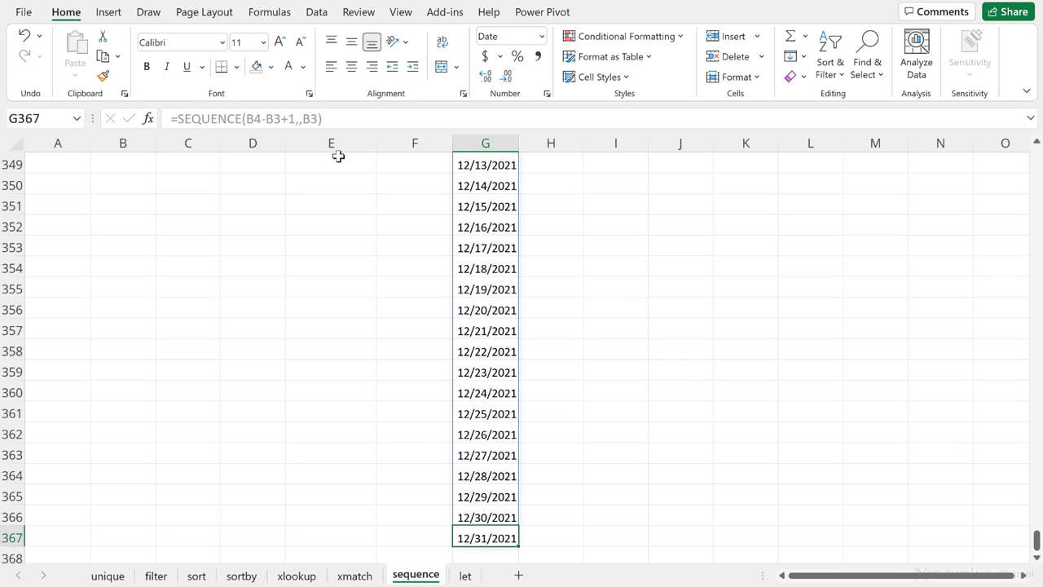
key("ctrl+Up")
key("Down")
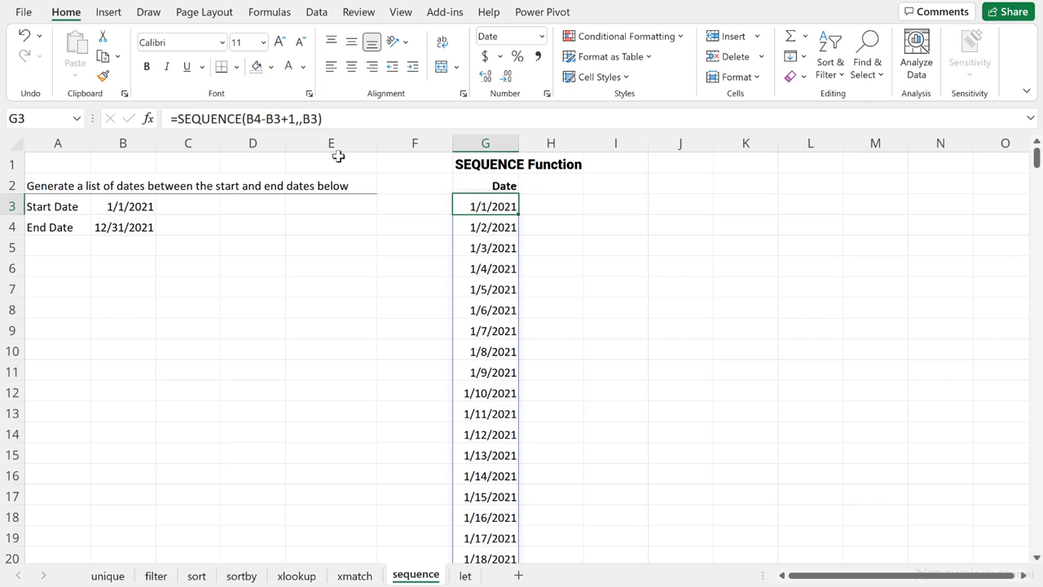
Step: Add a step of 7 so G3 holds =SEQUENCE(B4-B3+1,,B3,7), giving weekly dates
left_click(318, 119)
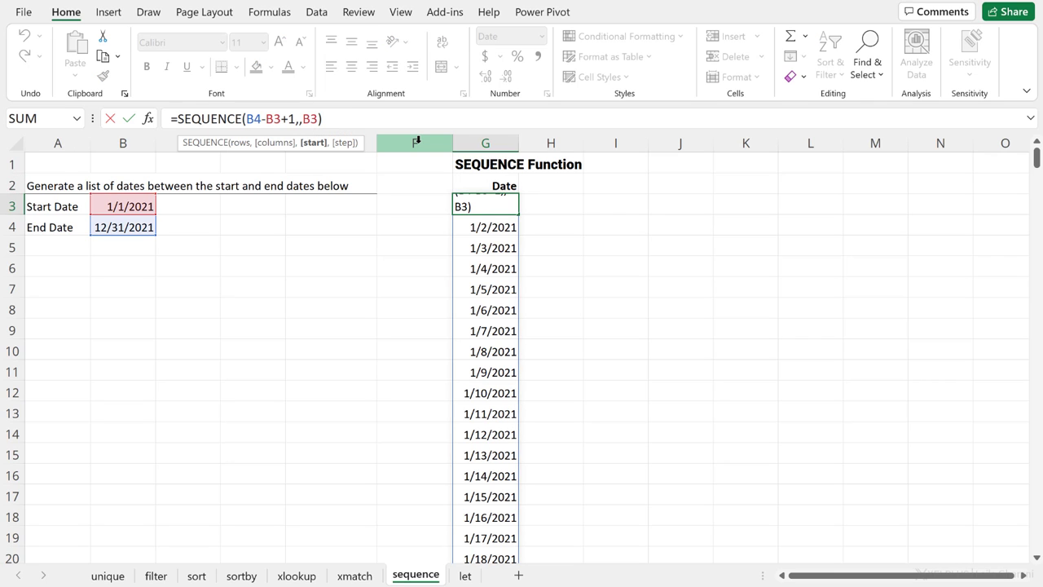
type(",")
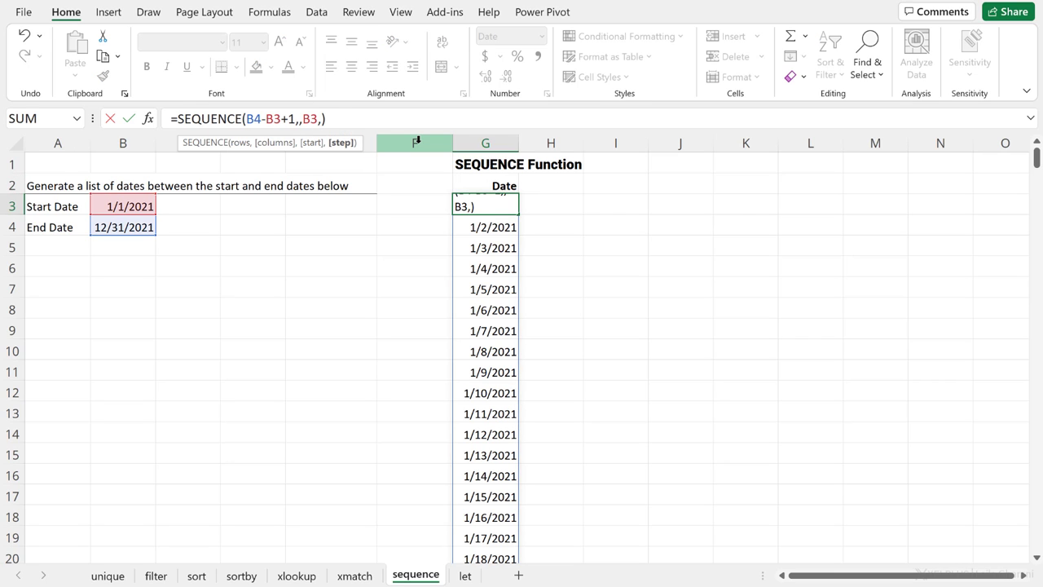
type("7")
key("Return")
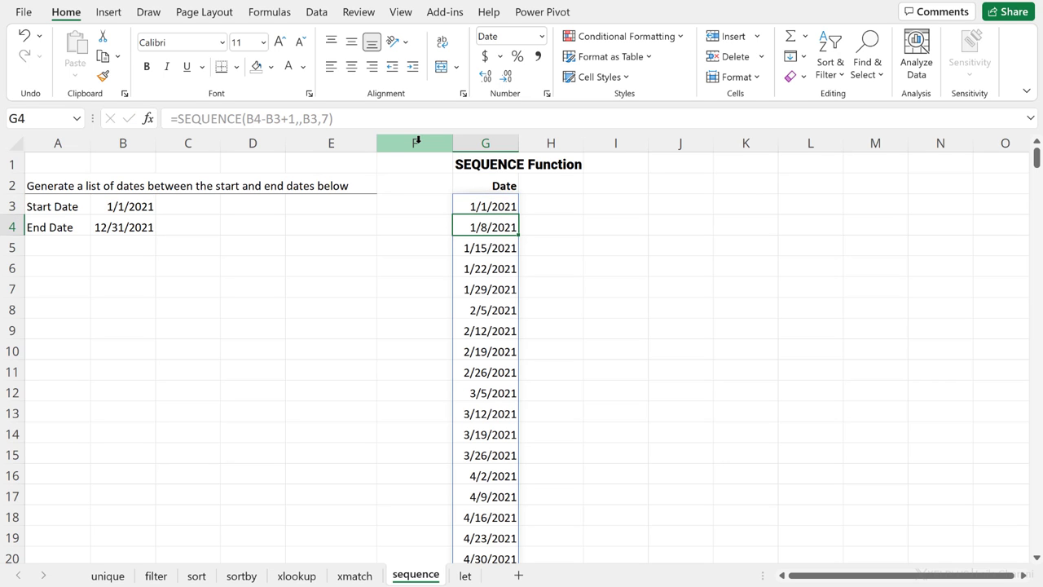
key("Up")
key("ctrl+Down")
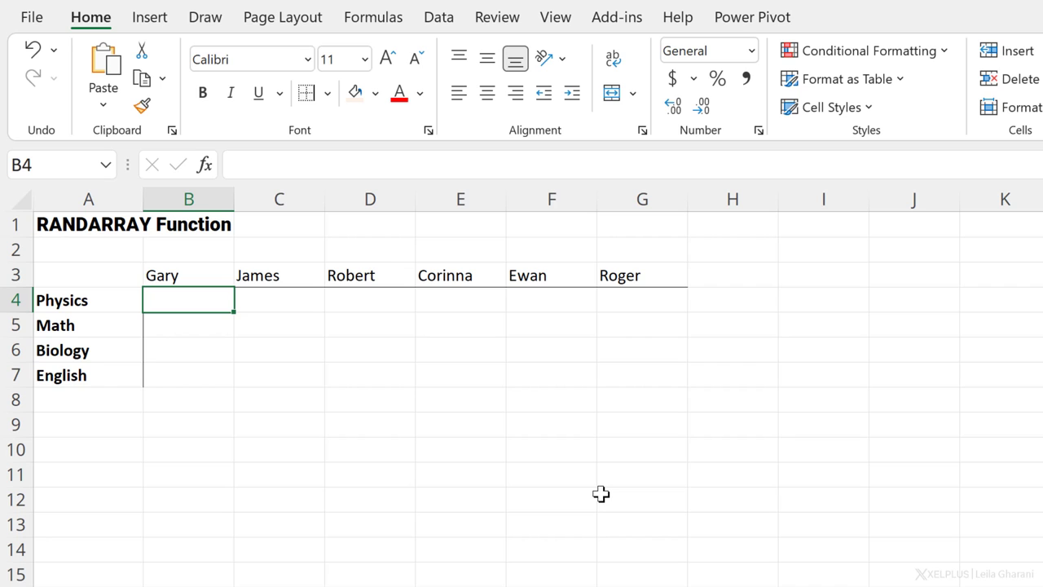
Step: Enter =RANDARRAY(4,6) in B4 and recalculate to refresh the 4-by-6 random decimals
type("=rand")
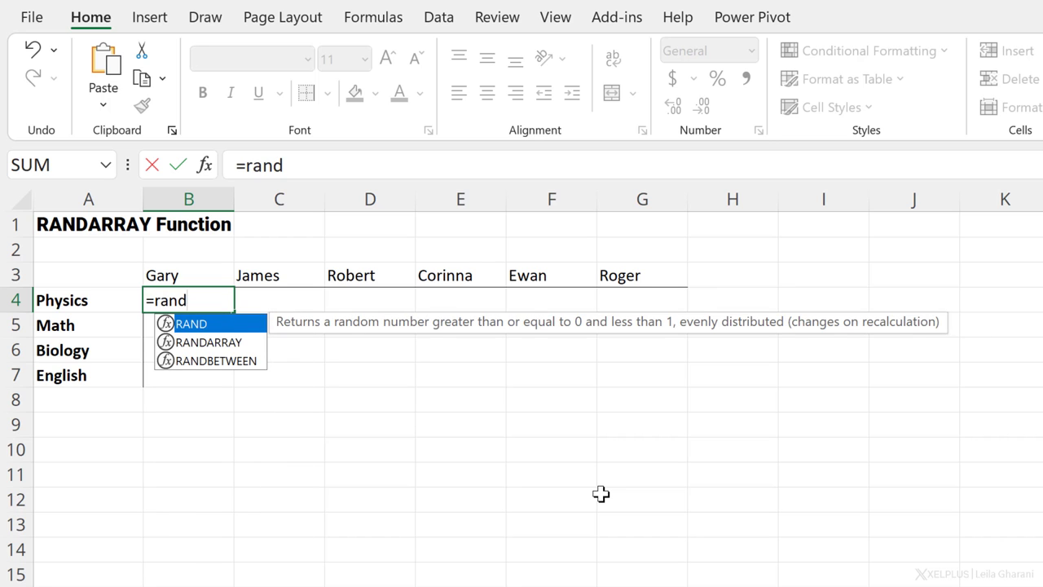
key("Down")
key("Tab")
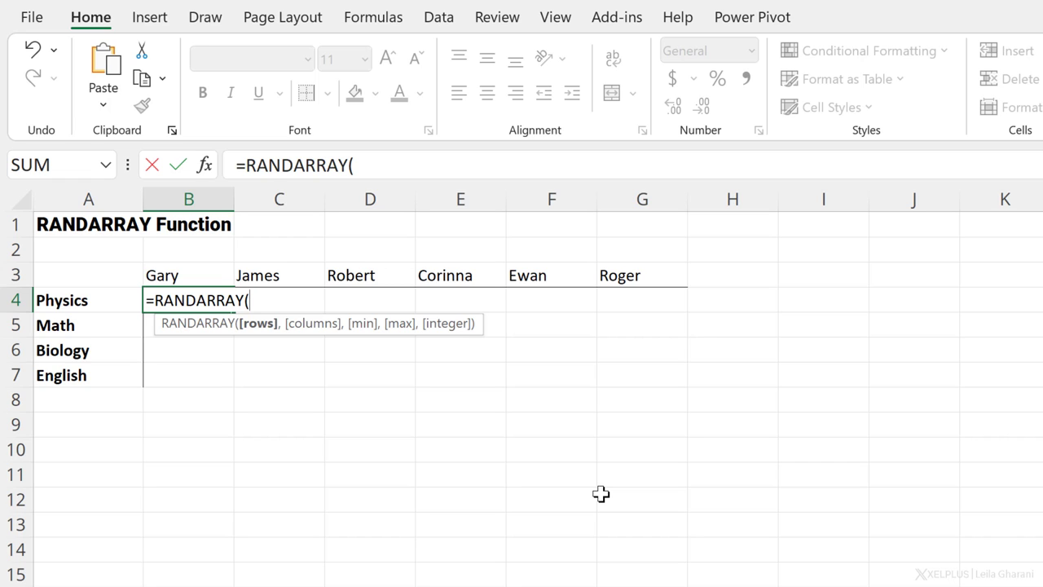
type("4,")
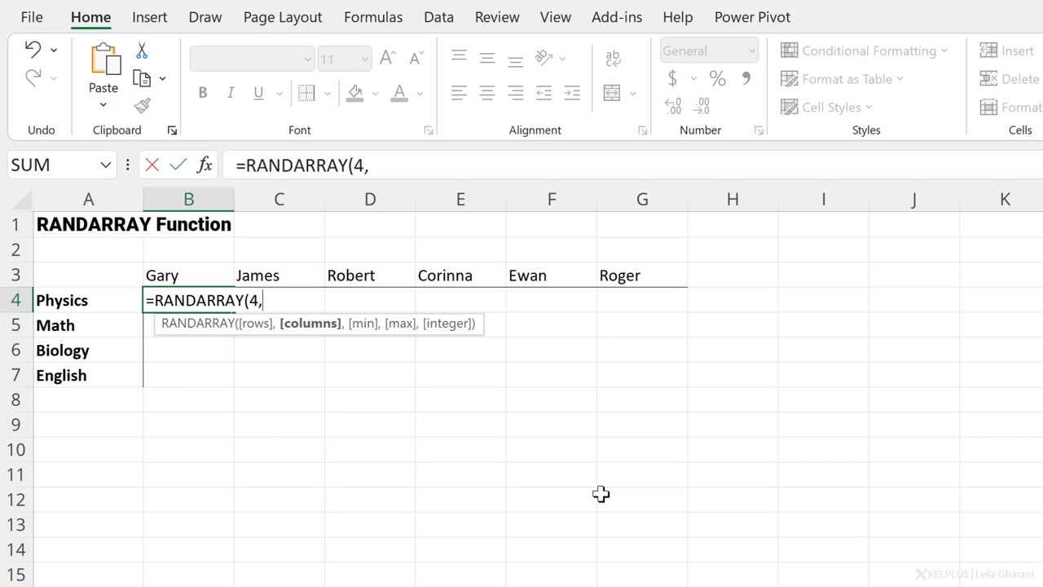
type("6)")
key("Return")
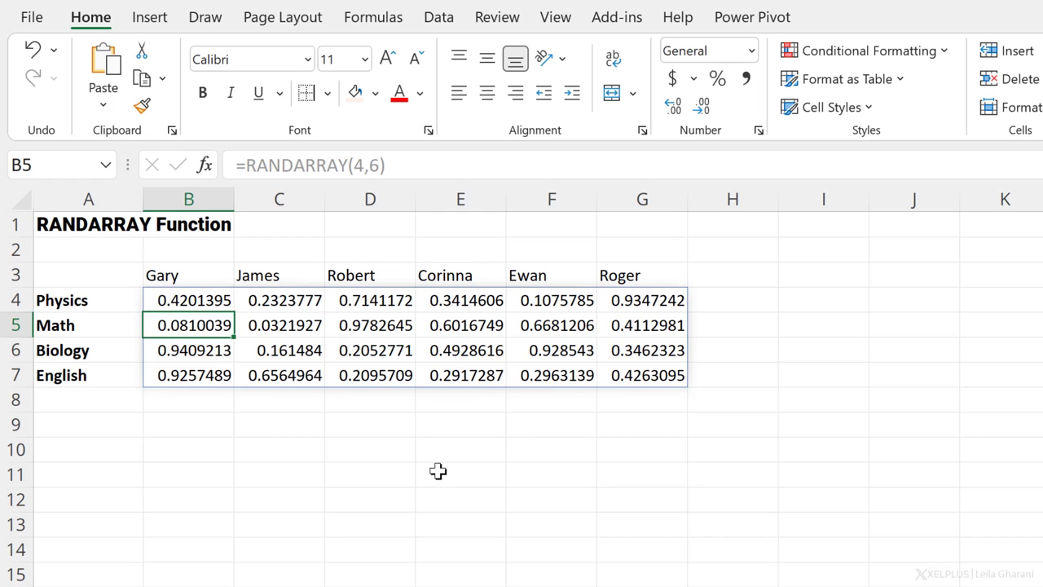
key("F9")
key("F9")
key("F9")
key("F9")
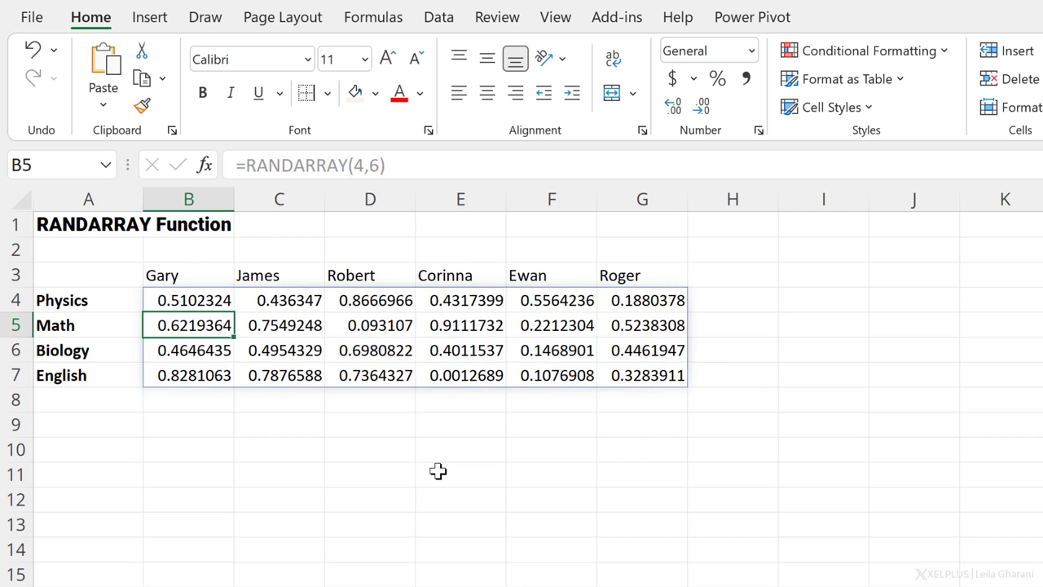
Step: Add a minimum of 1 and maximum of 5 to B4's RANDARRAY formula
left_click(189, 300)
left_click(377, 167)
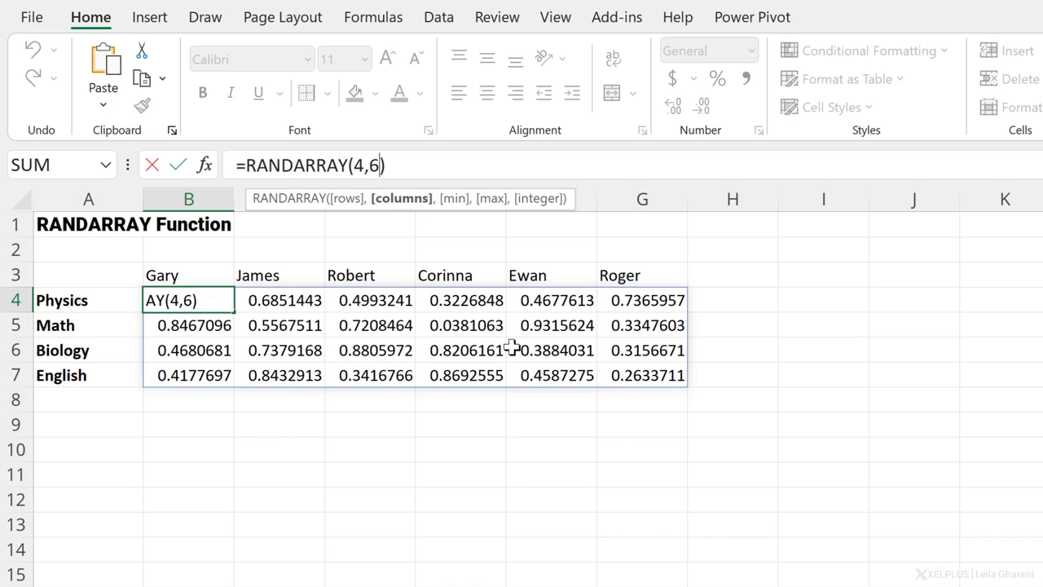
type(",")
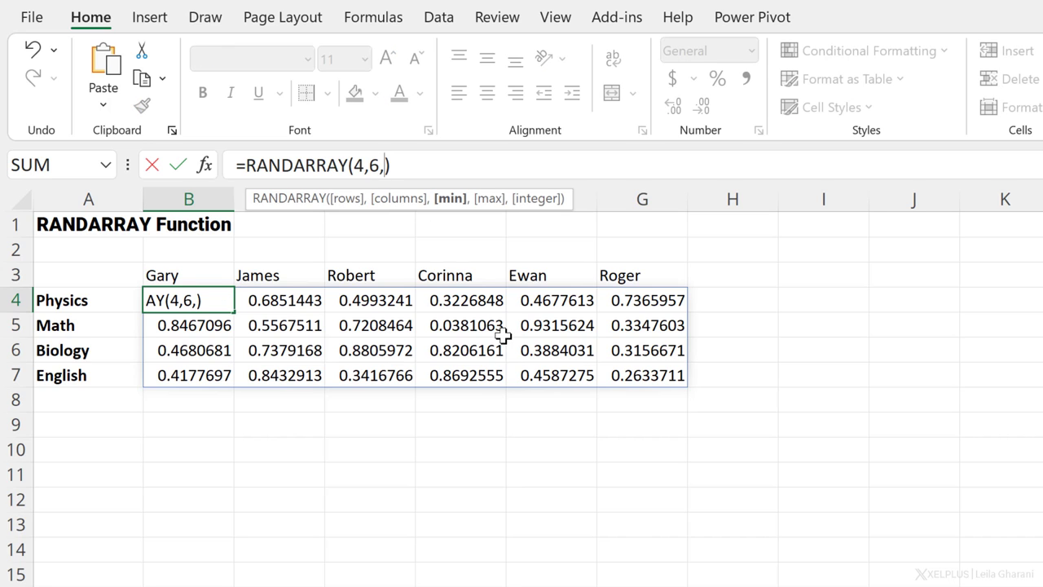
type("1,")
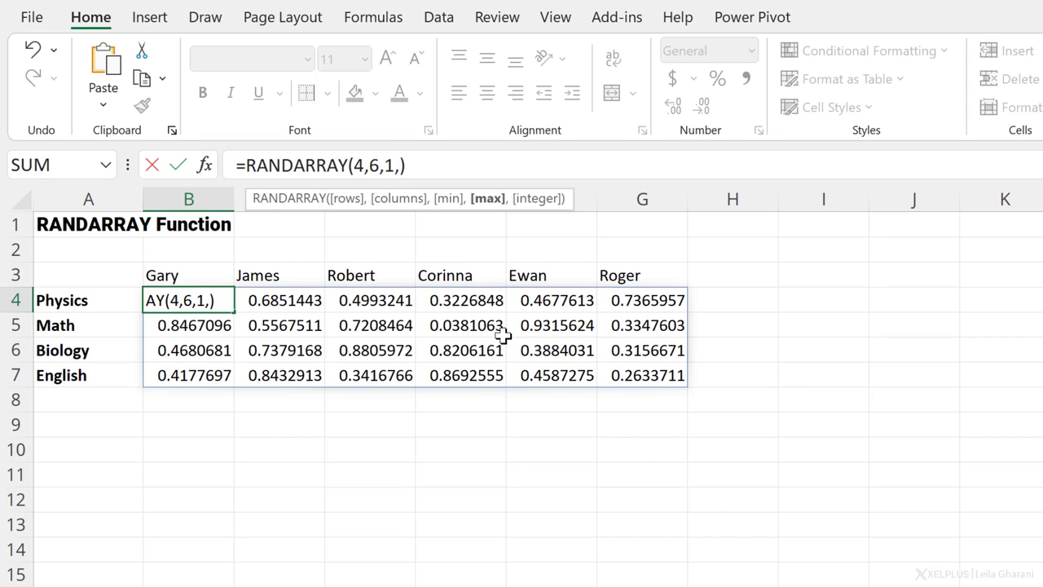
type("5")
key("Return")
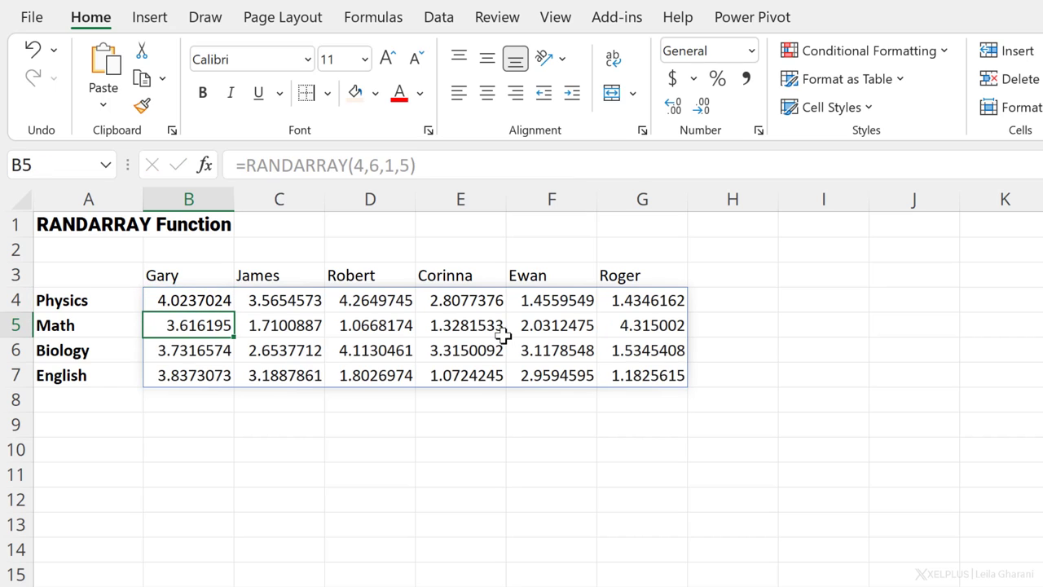
key("Up")
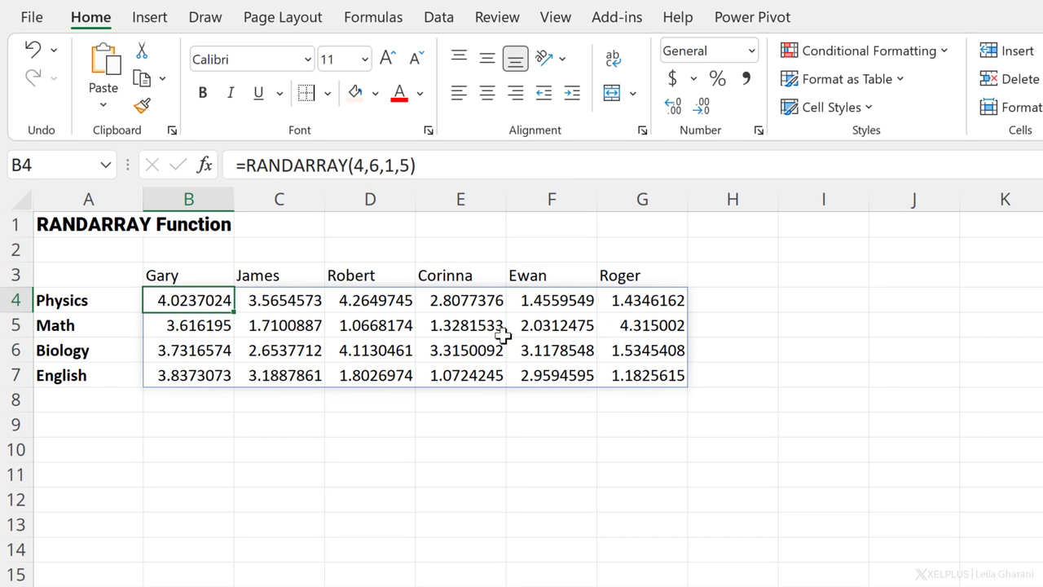
Step: Add TRUE for integers so B4 holds =RANDARRAY(4,6,1,5,TRUE), then recalculate twice
left_click(407, 167)
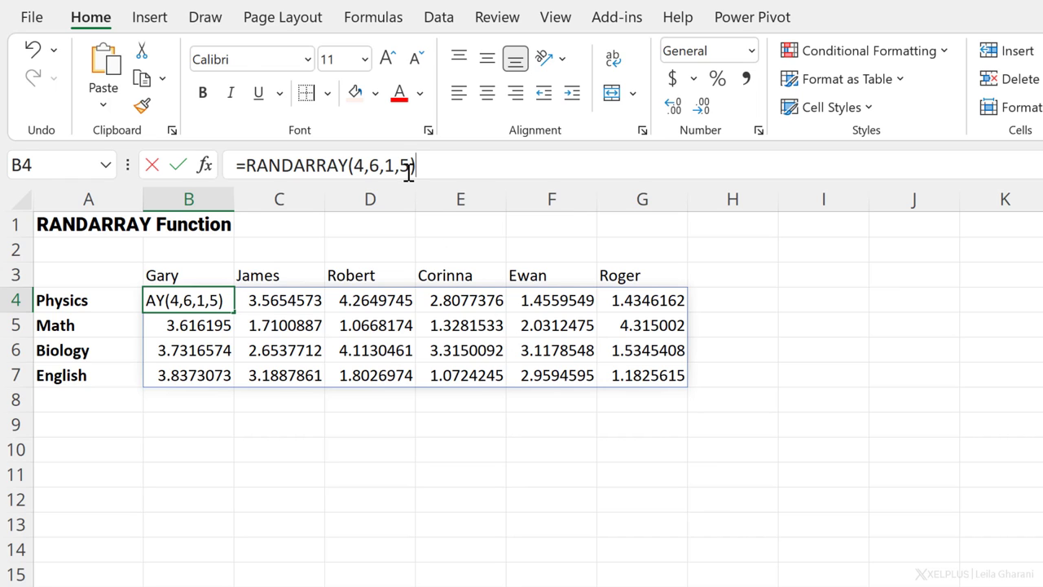
type(",")
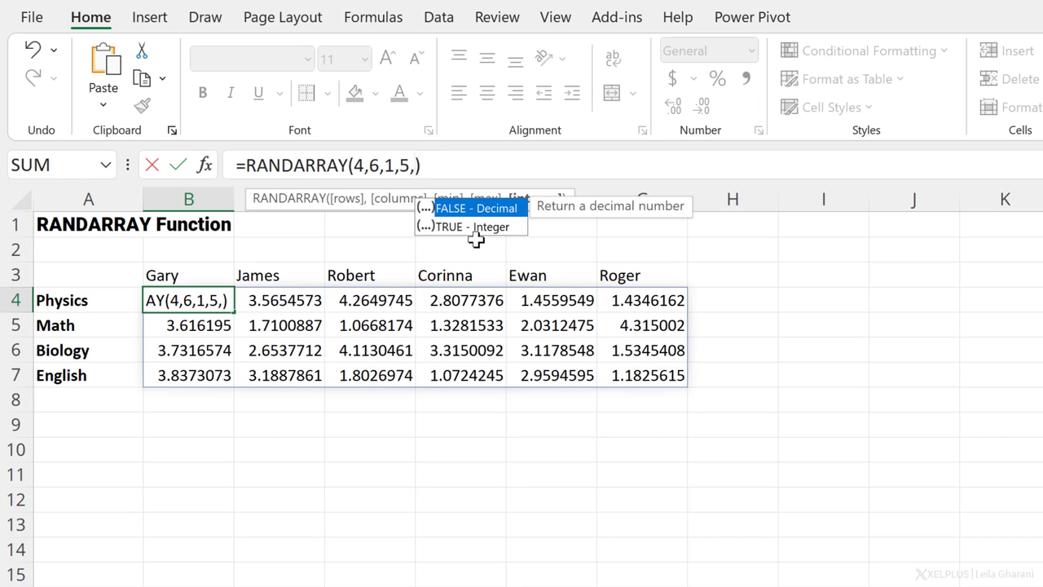
left_click(475, 236)
double_click(476, 237)
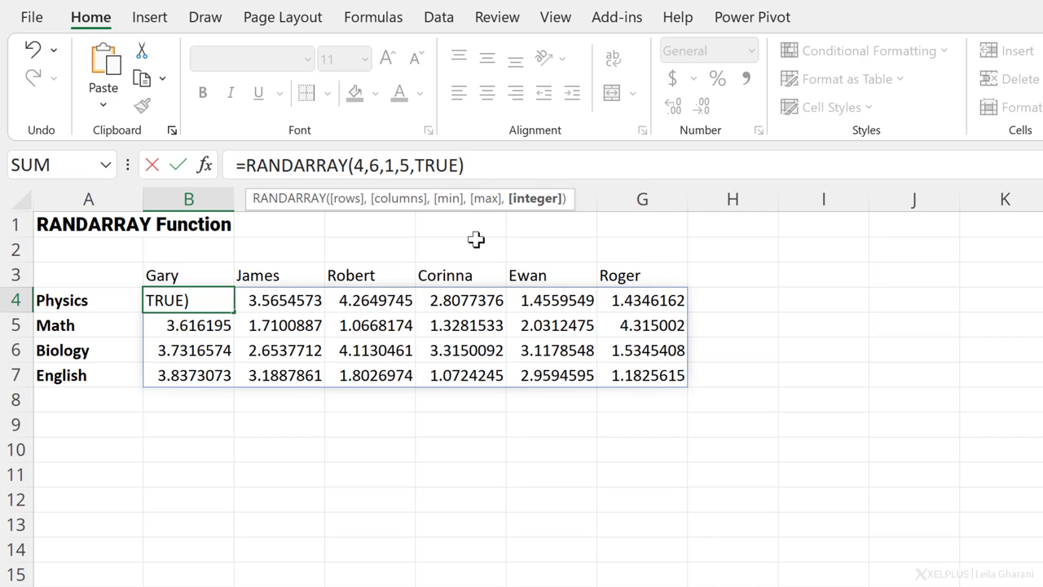
type(")")
key("Return")
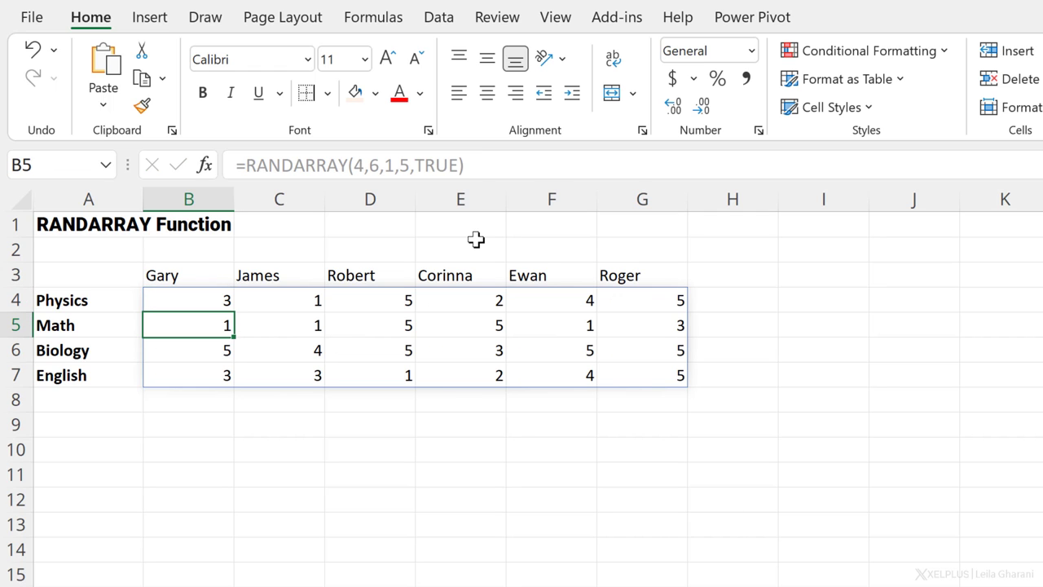
key("F9")
key("F9")
key("F9")
key("F9")
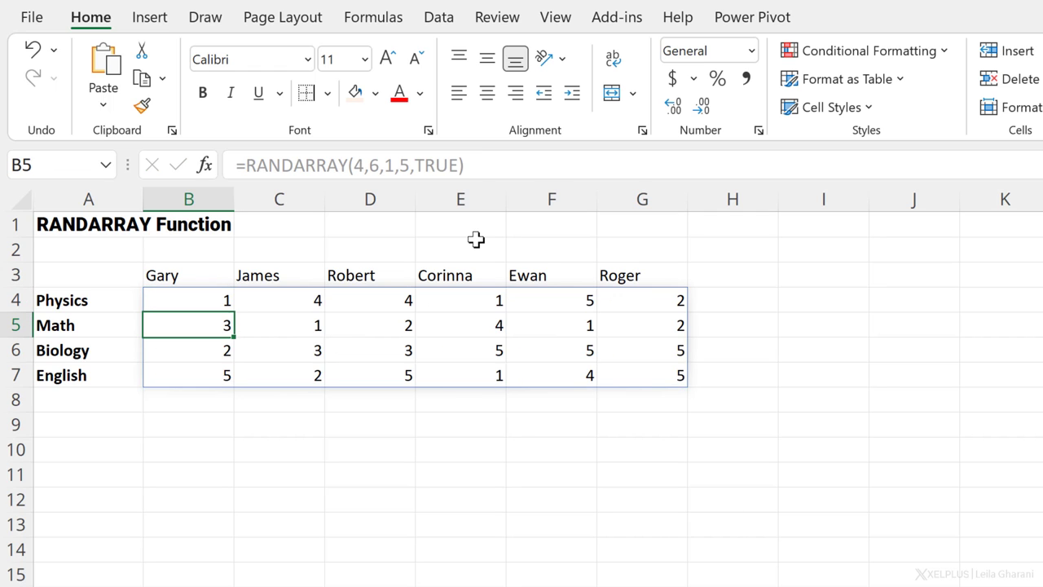
key("F9")
key("F9")
key("F9")
key("F9")
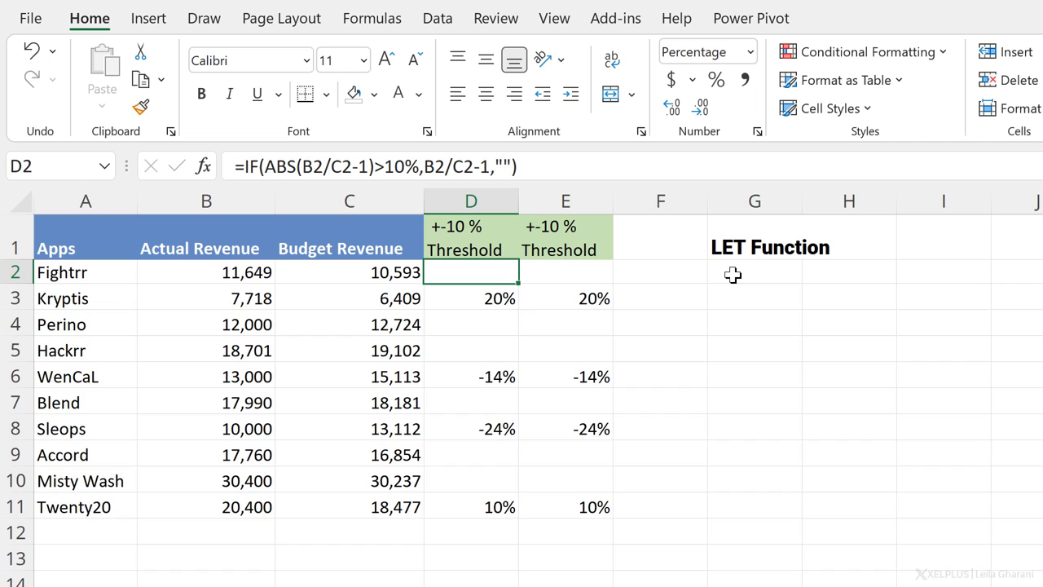
Step: Highlight the twice-repeated B2/C2-1 calculation in D2's IF formula
left_click_drag(490, 166, 304, 166)
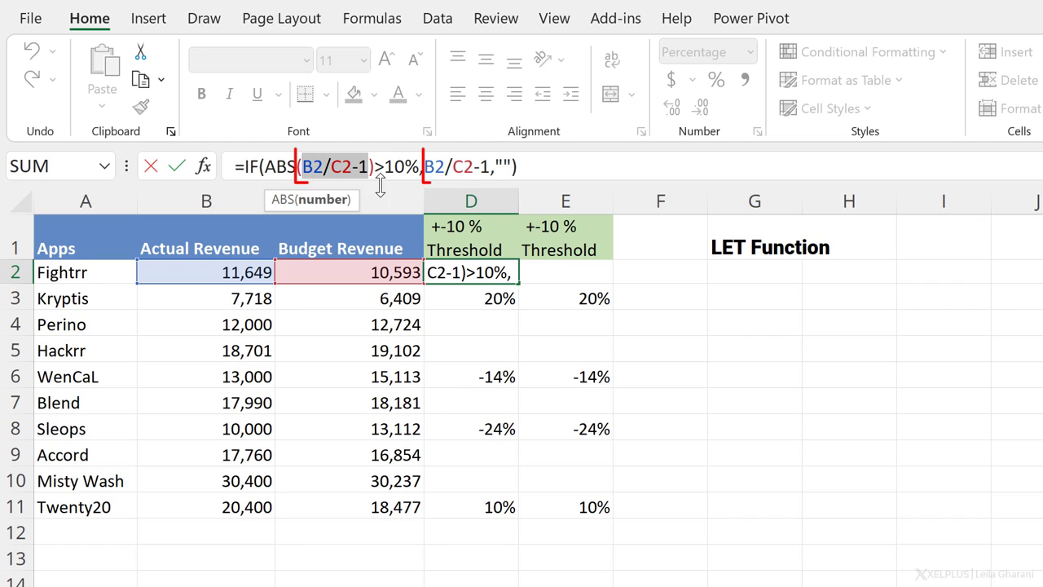
left_click_drag(490, 166, 426, 168)
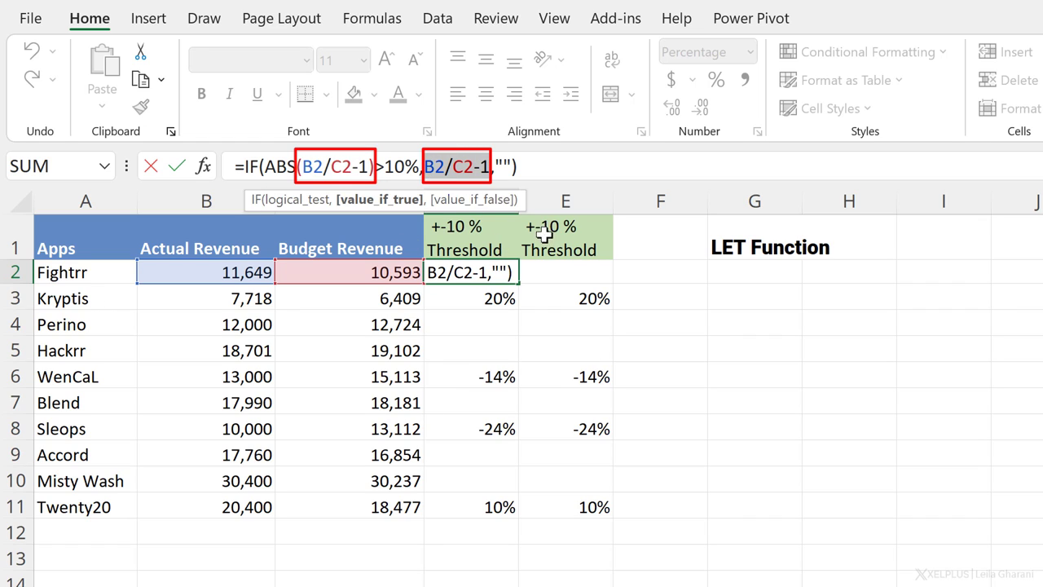
key("Return")
Step: Inspect E2's LET formula, where var is calculated once and reused in ABS and IF
left_click(555, 276)
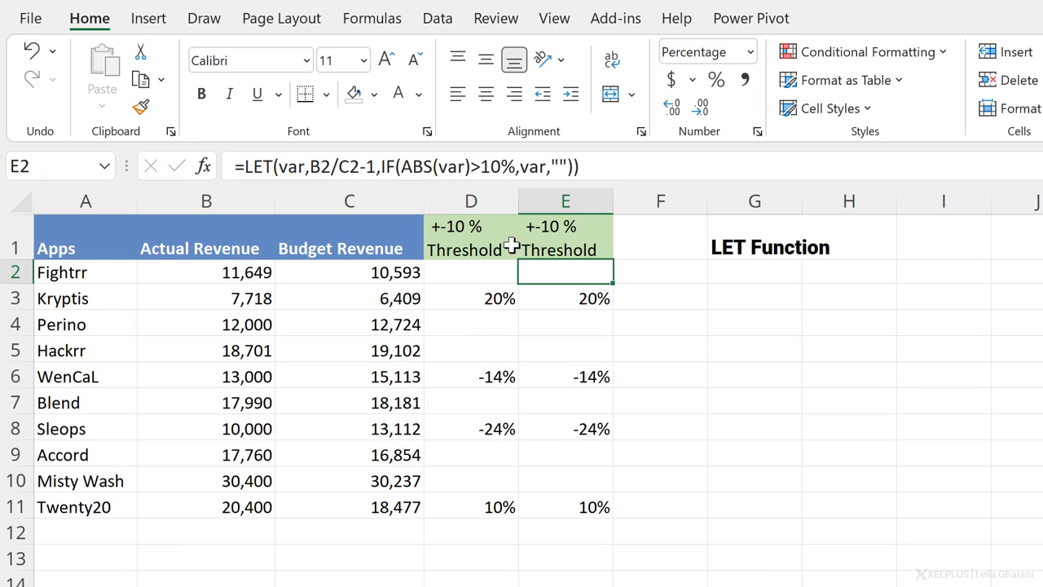
left_click(287, 166)
left_click_drag(377, 166, 310, 166)
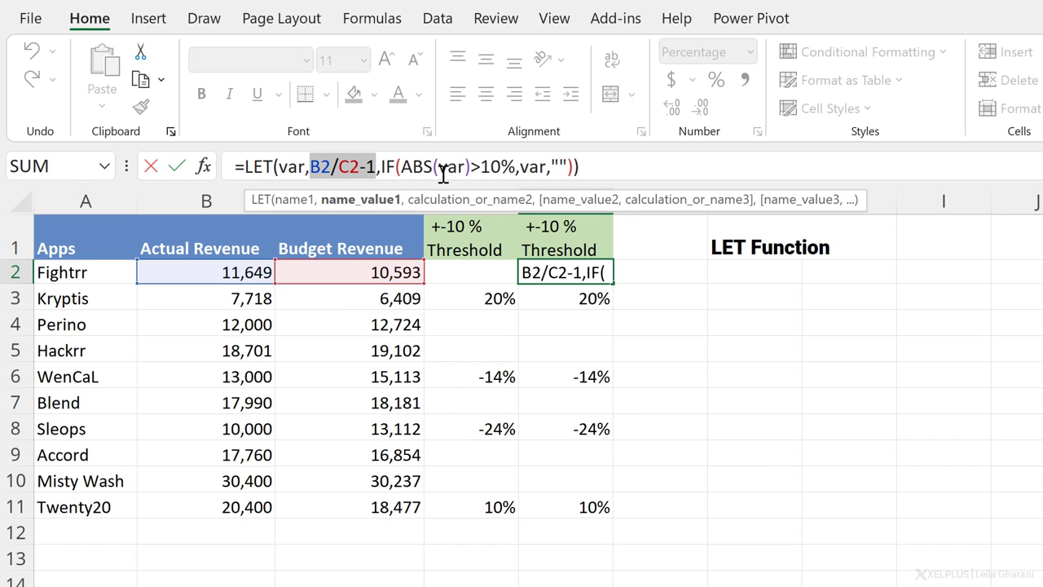
left_click_drag(439, 166, 548, 166)
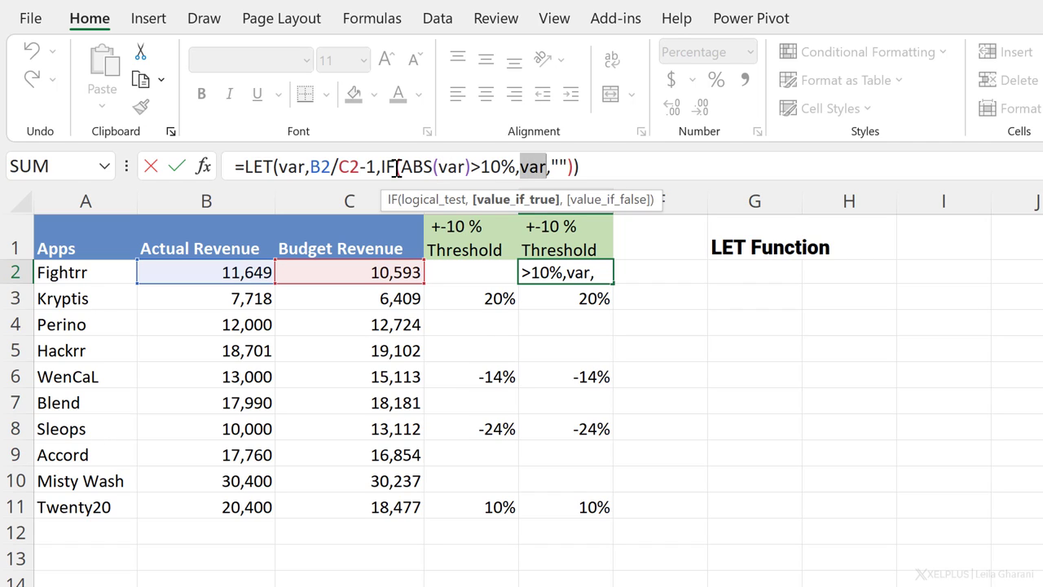
left_click_drag(375, 167, 310, 168)
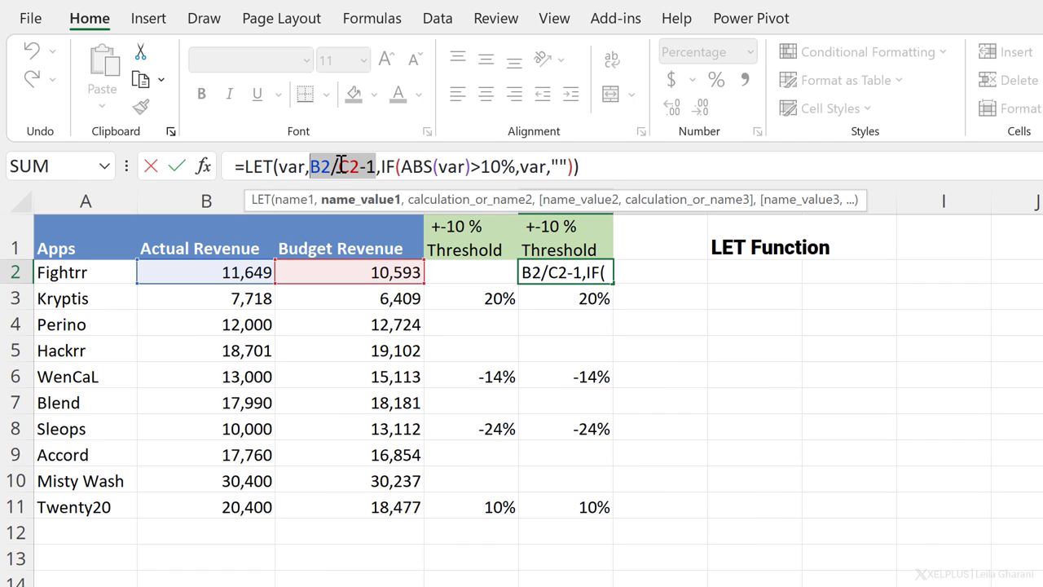
left_click(462, 167)
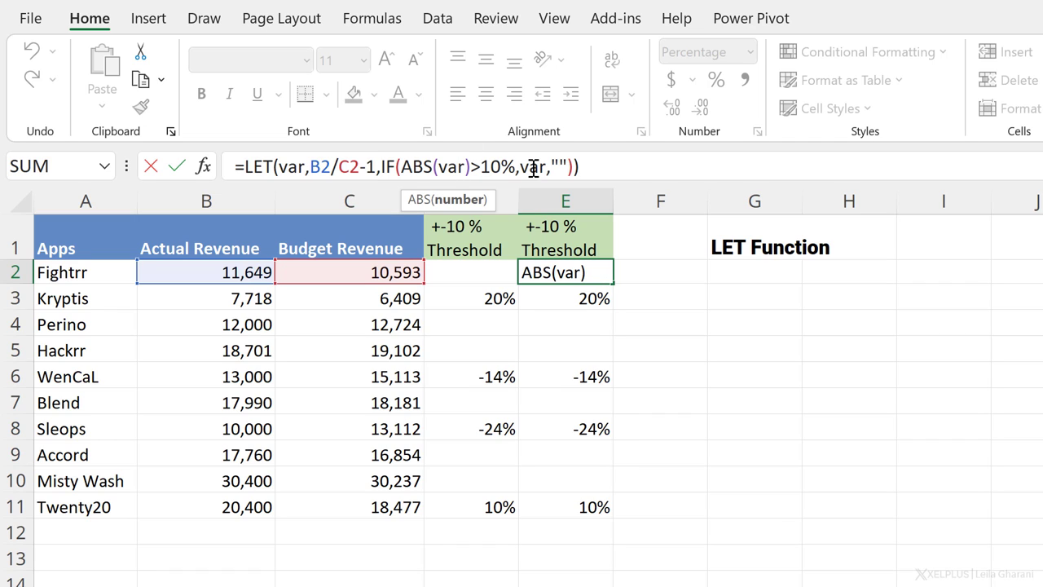
left_click(534, 167)
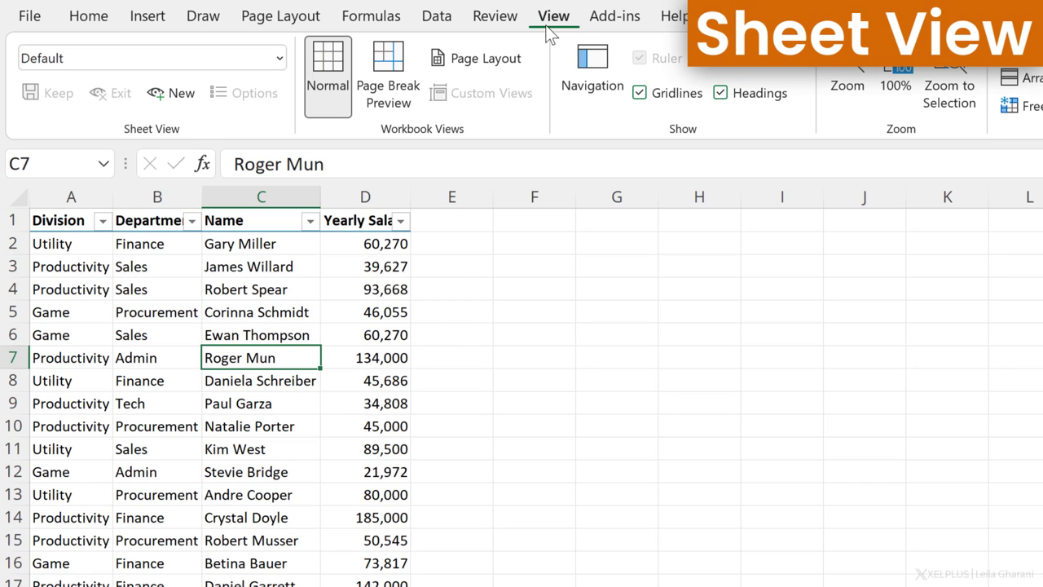
Step: Create a temporary sheet view and filter the Department column to Finance only
left_click(156, 308)
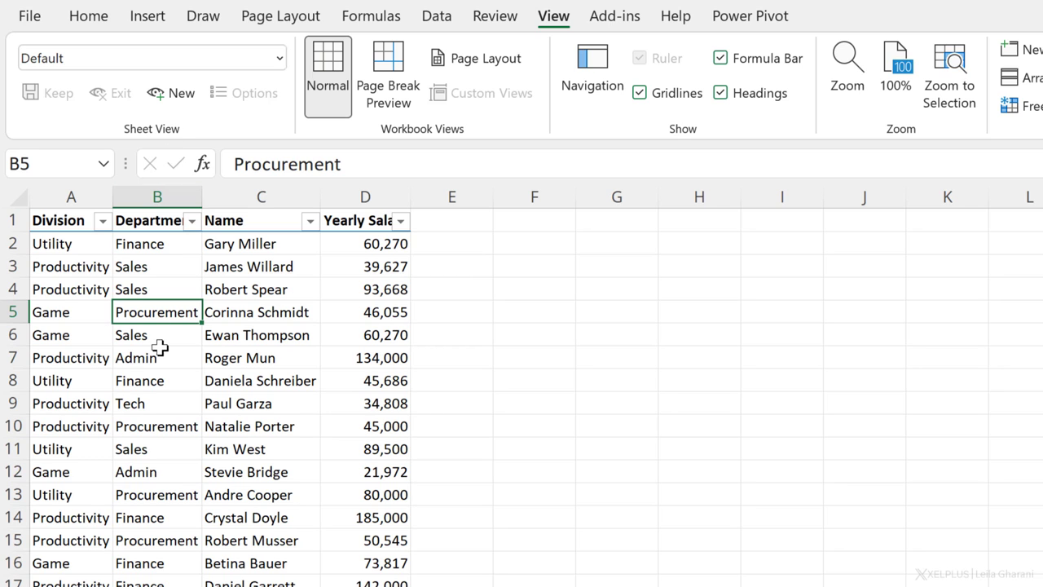
left_click(179, 95)
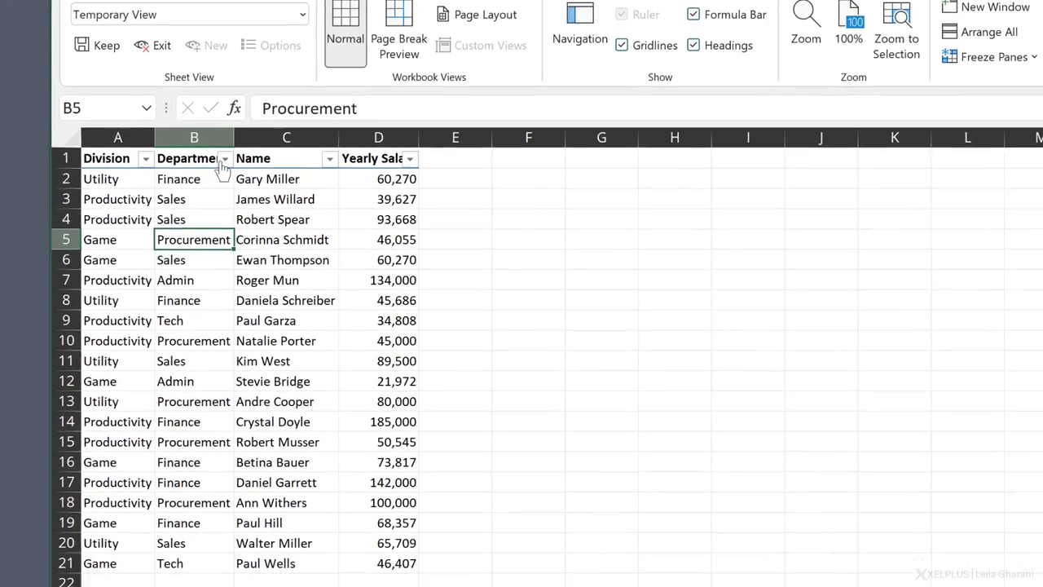
left_click(191, 220)
left_click(81, 328)
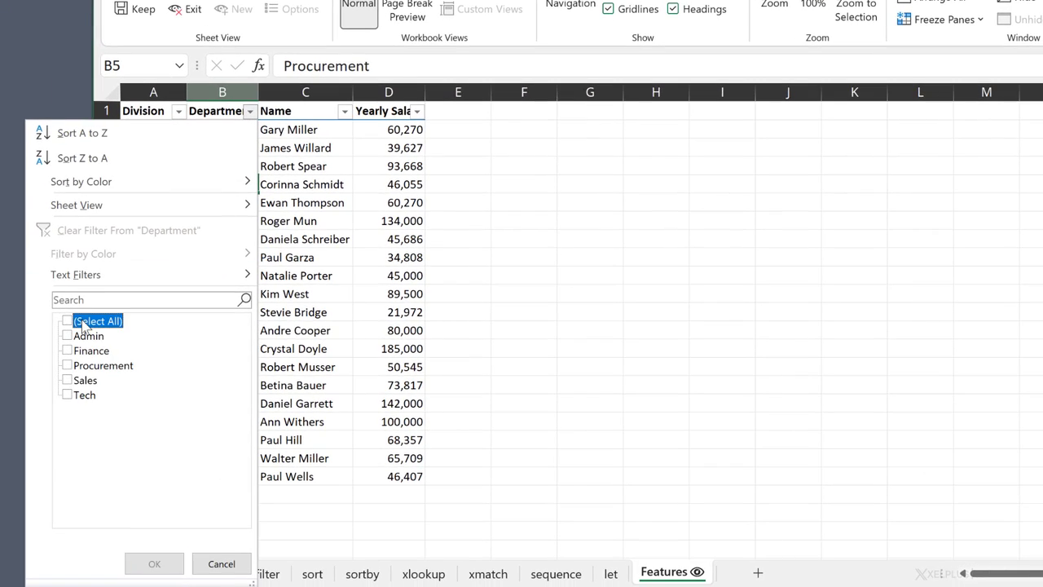
left_click(85, 352)
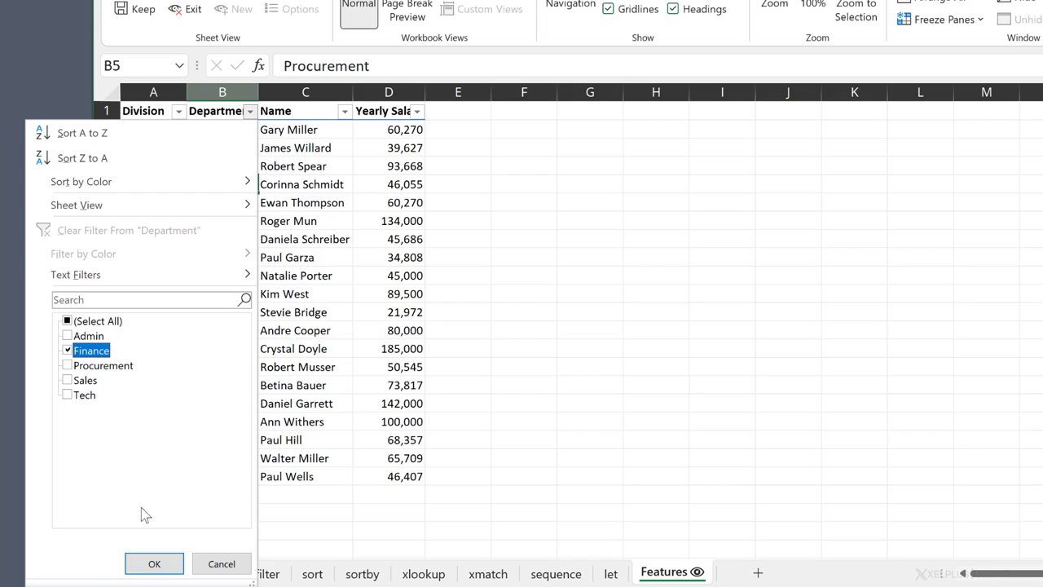
left_click(148, 569)
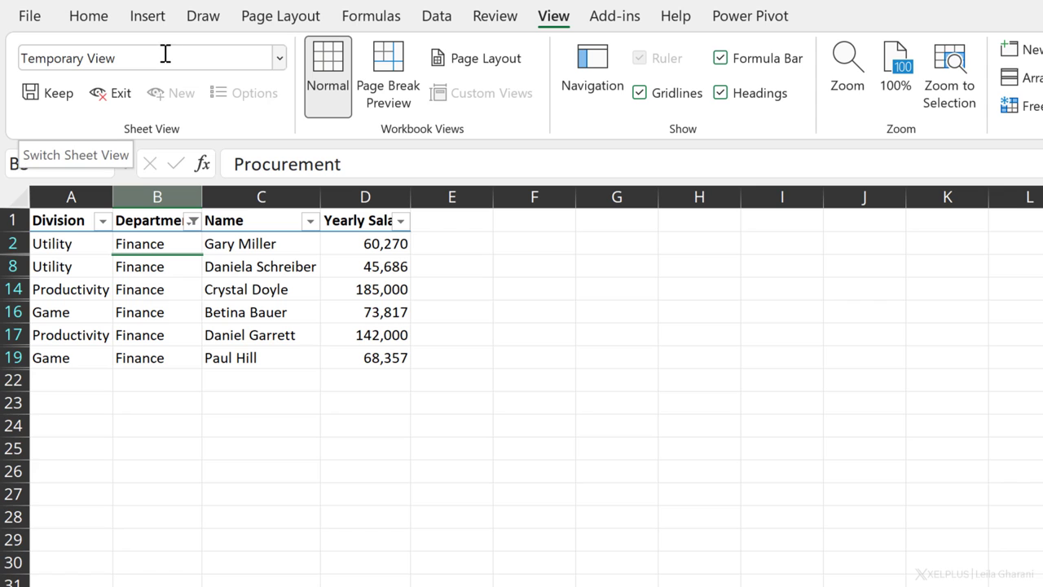
Step: Exit the sheet view choosing Don't Keep, then toggle AutoSave off and on
left_click(121, 96)
left_click(641, 405)
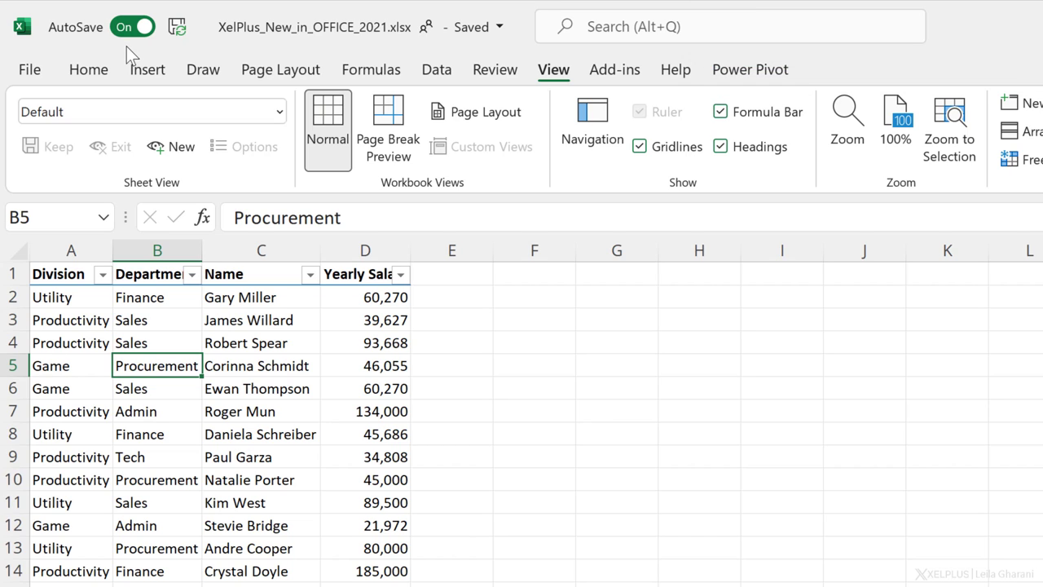
left_click(129, 28)
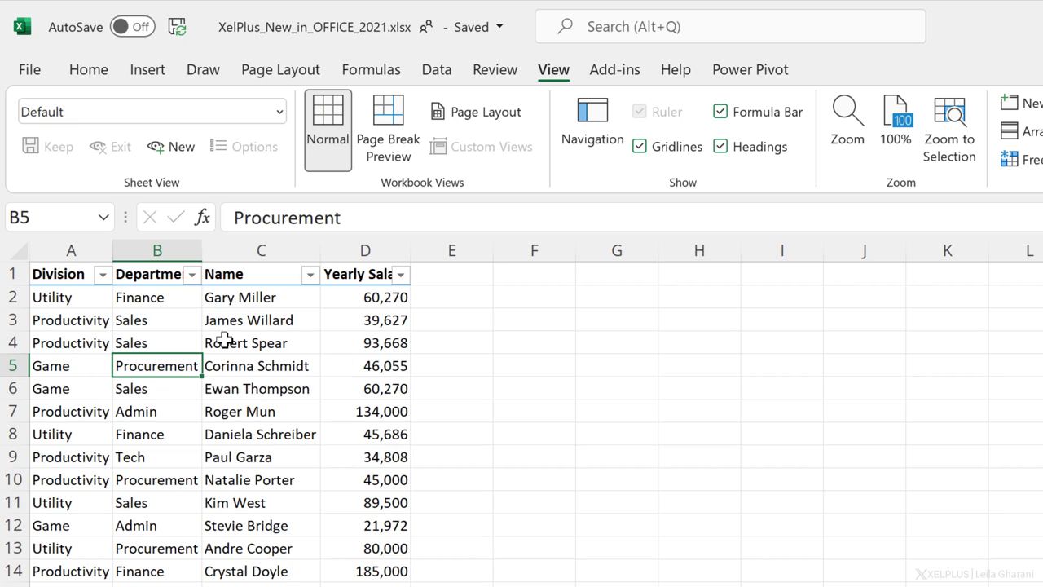
left_click(122, 26)
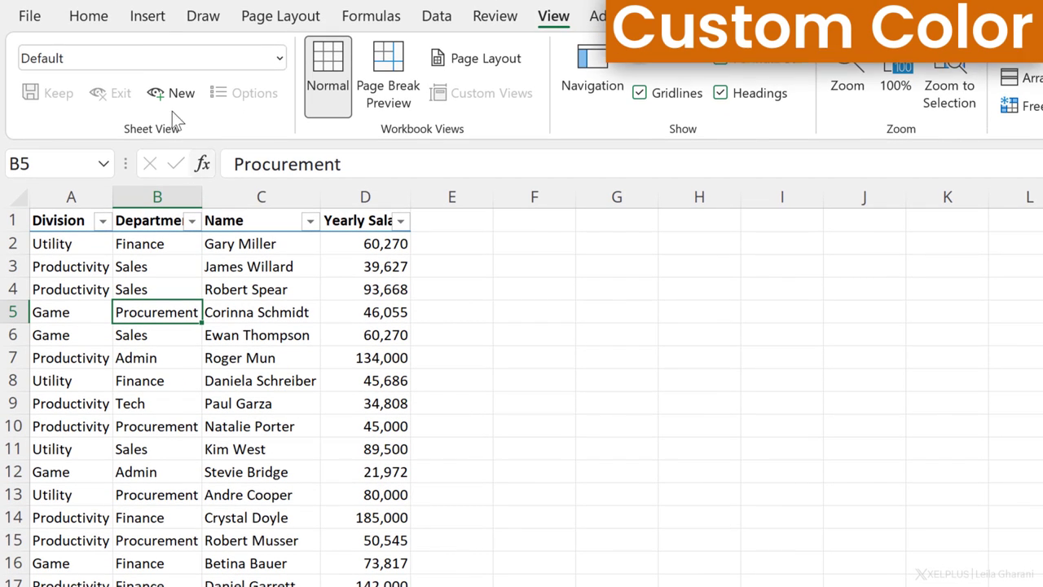
left_click(88, 15)
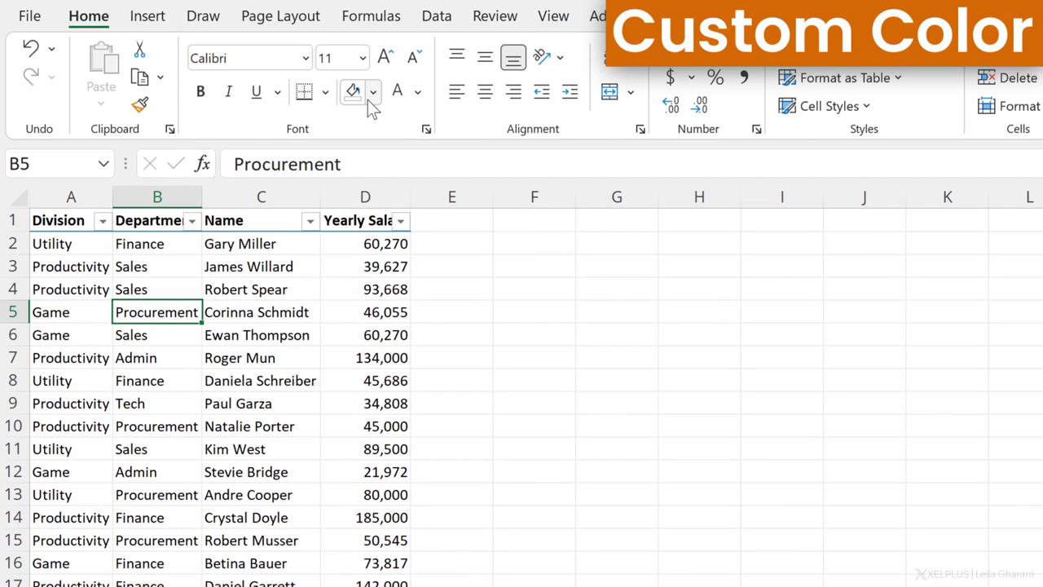
left_click(370, 96)
left_click(442, 372)
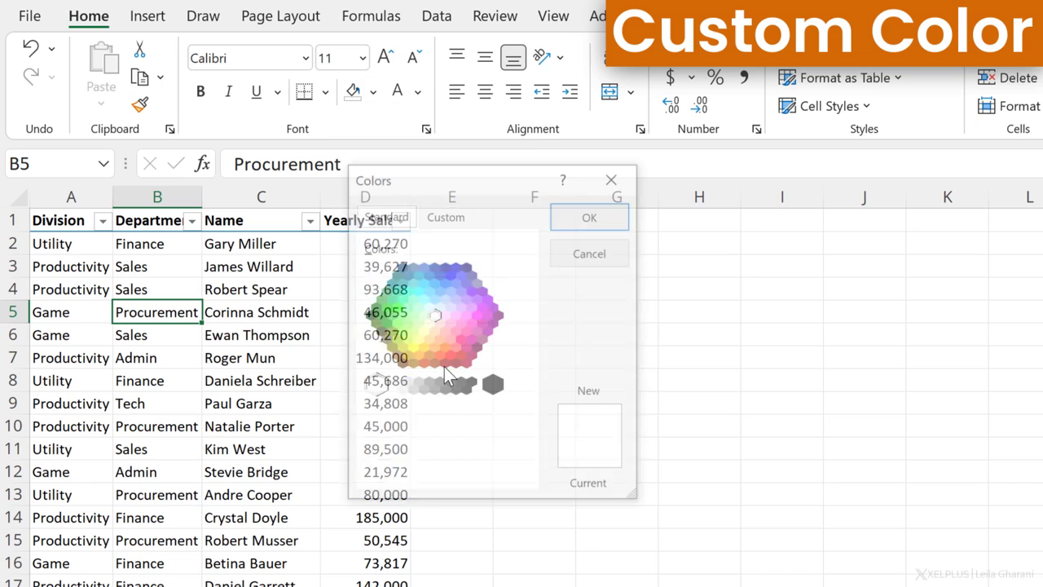
left_click(468, 219)
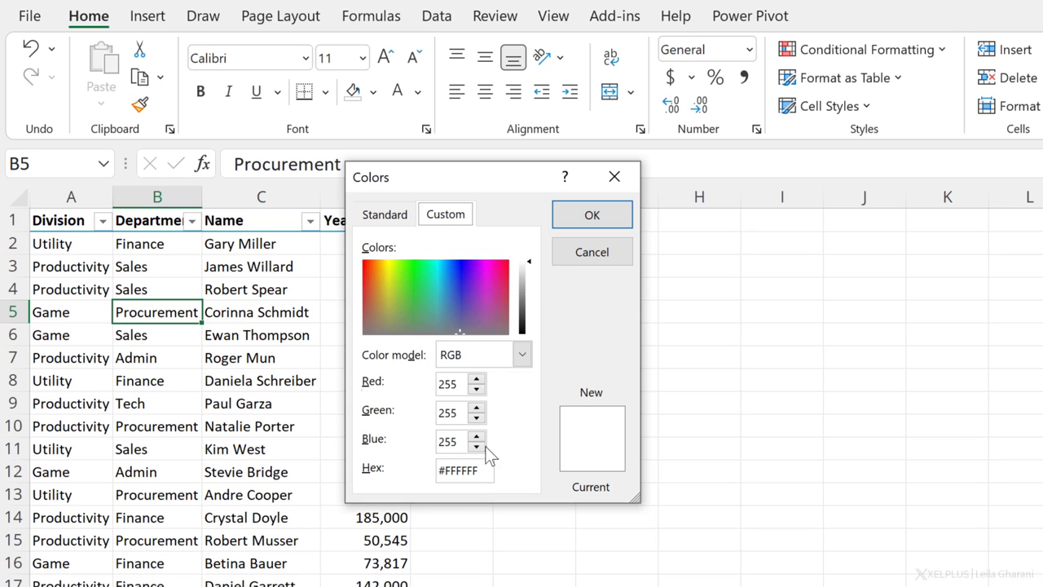
left_click(615, 177)
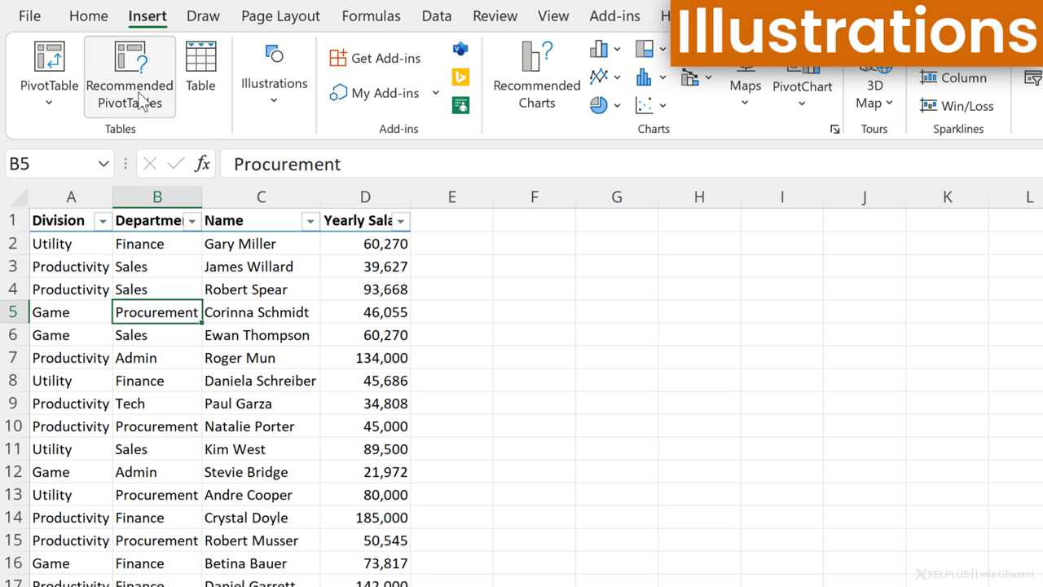
Step: From Insert > Icons, browse the Images, Cutout People, Stickers and Illustrations collections
left_click(292, 109)
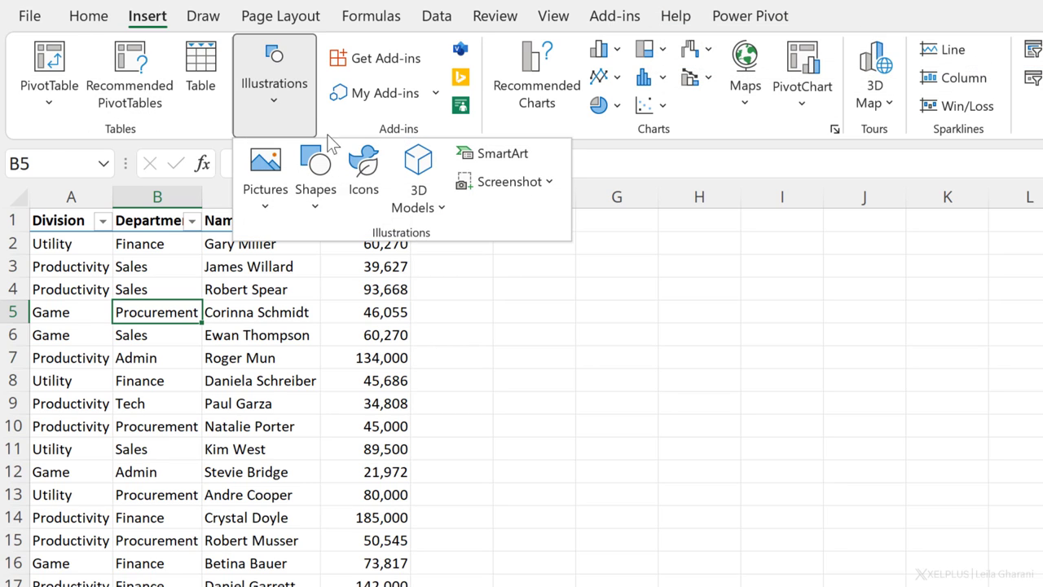
left_click(363, 166)
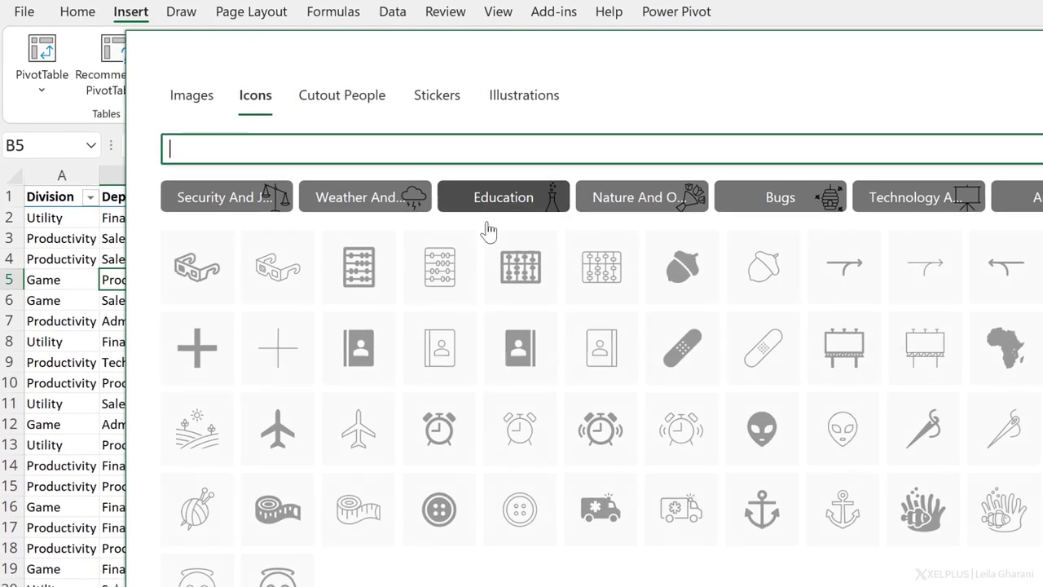
left_click(187, 104)
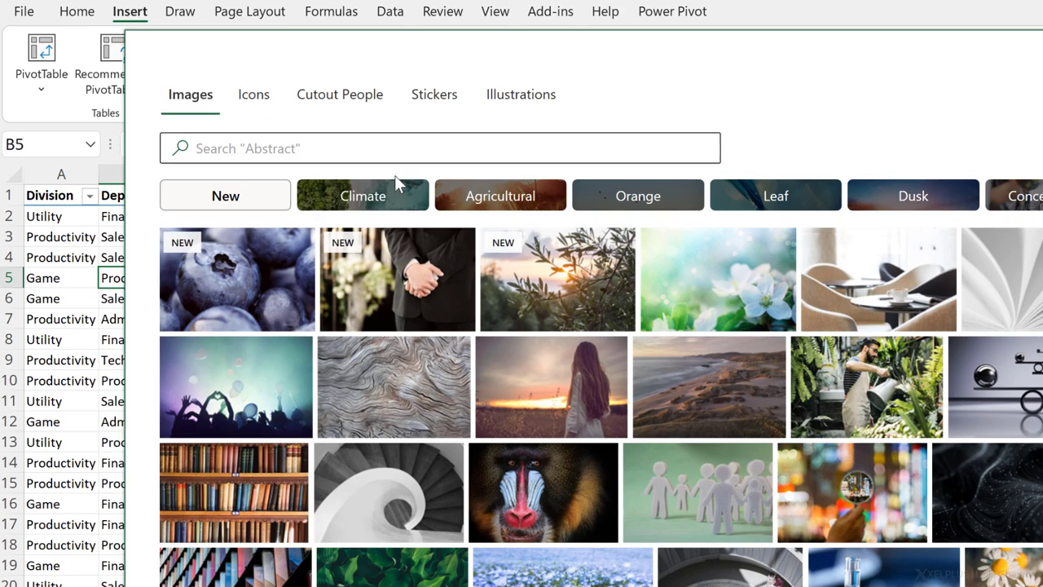
left_click(337, 106)
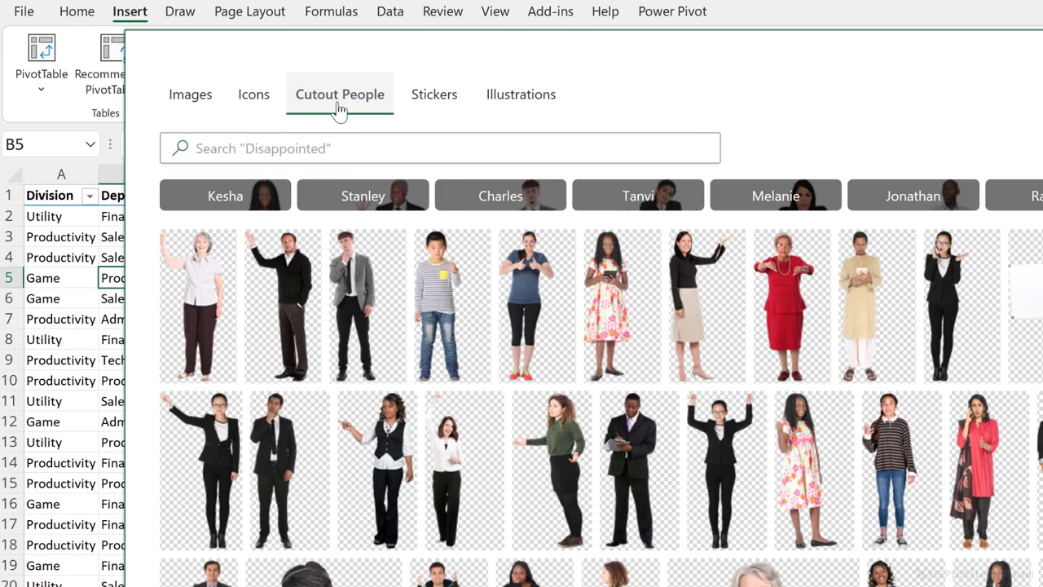
left_click(431, 99)
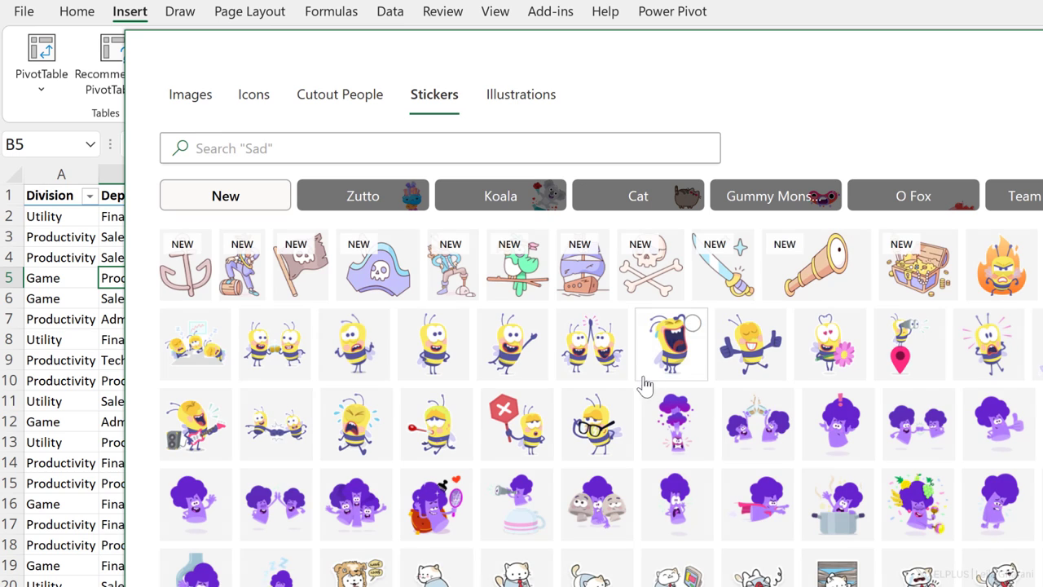
left_click(522, 102)
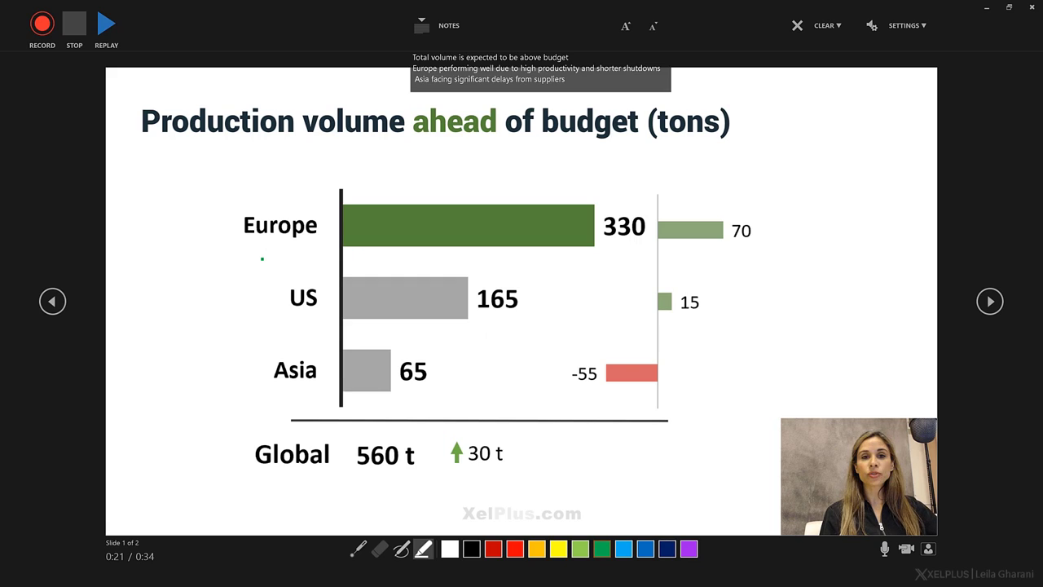
Step: Record the production-volume slide, highlighting Europe in green and Asia in red, and toggle the camera off and on
key("r")
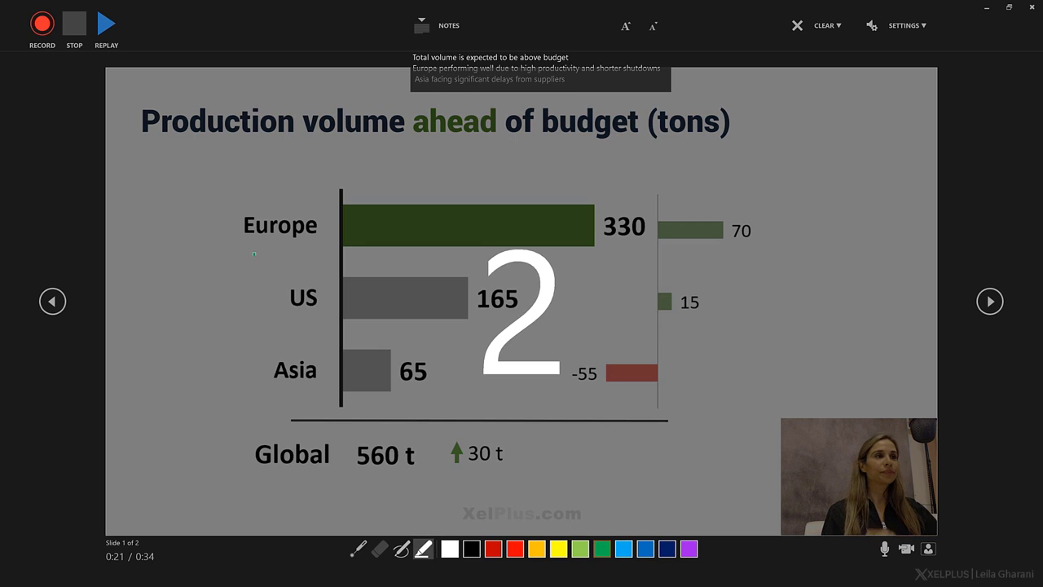
left_click_drag(239, 231, 316, 224)
left_click(514, 548)
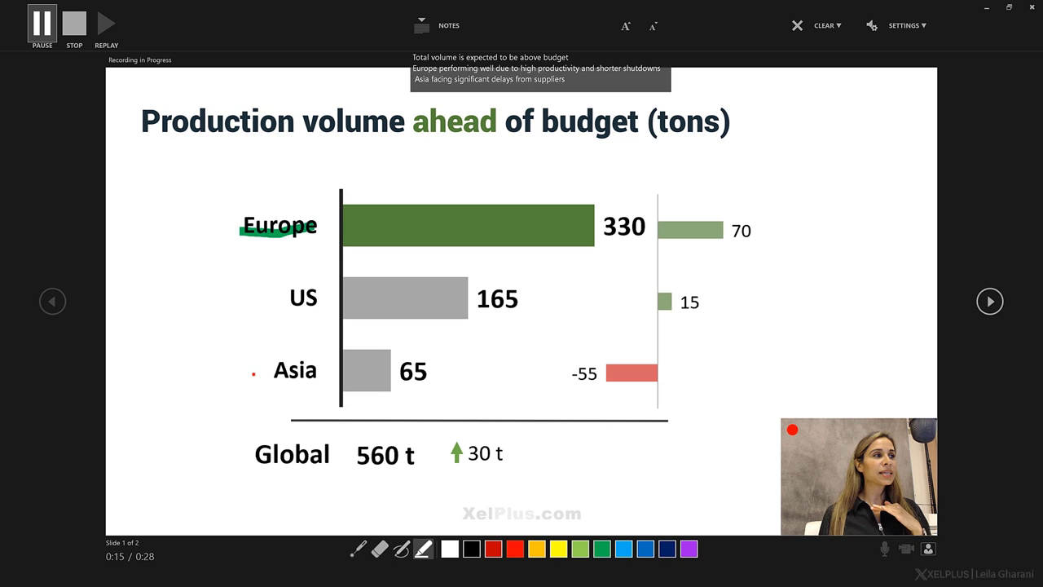
left_click_drag(253, 376, 323, 372)
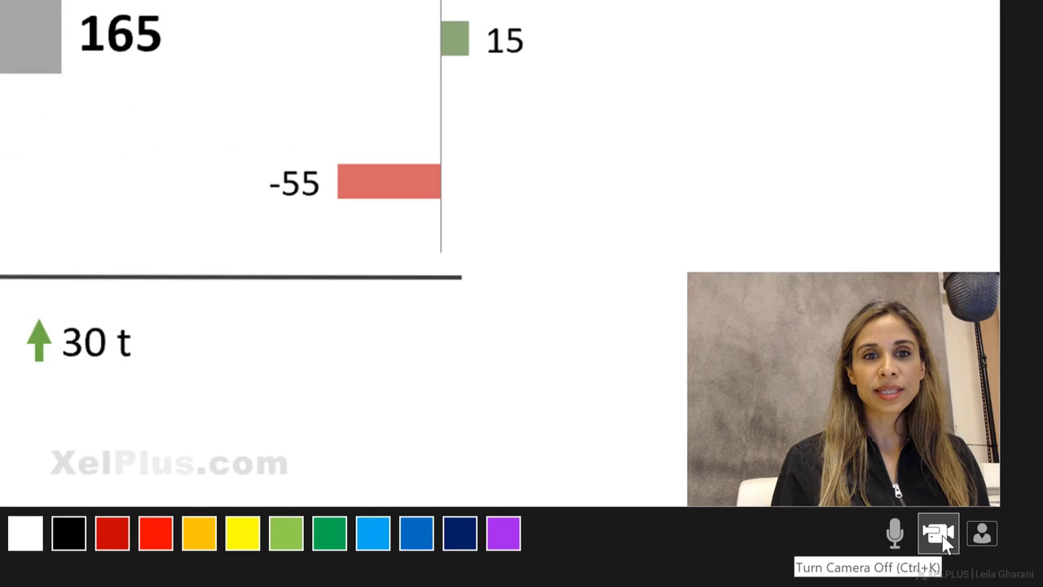
left_click(942, 535)
left_click(941, 535)
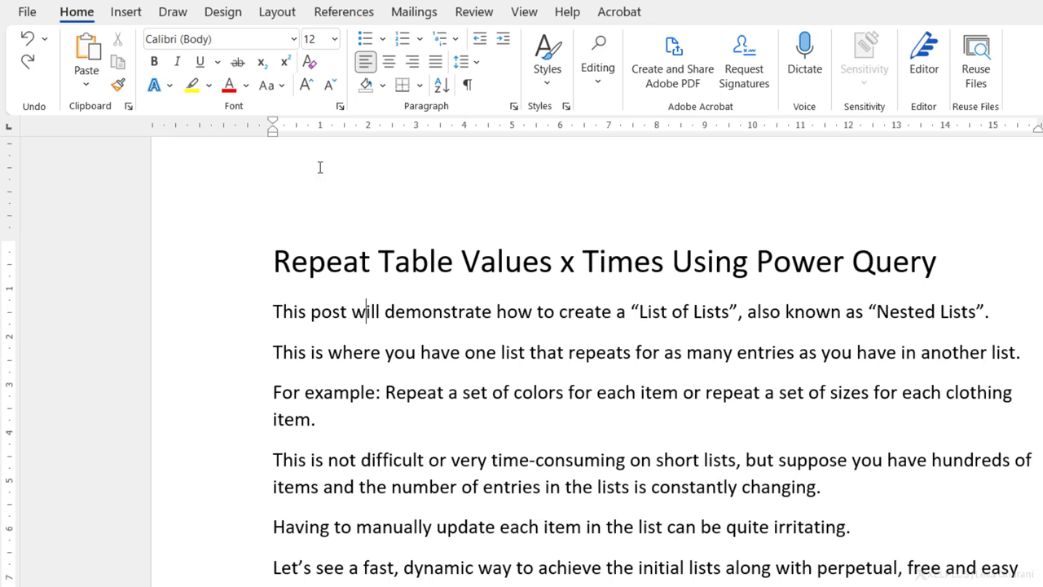
Step: Open the Power Query post in Immersive Reader and set Line Focus to One Line, then Three Lines
left_click(524, 12)
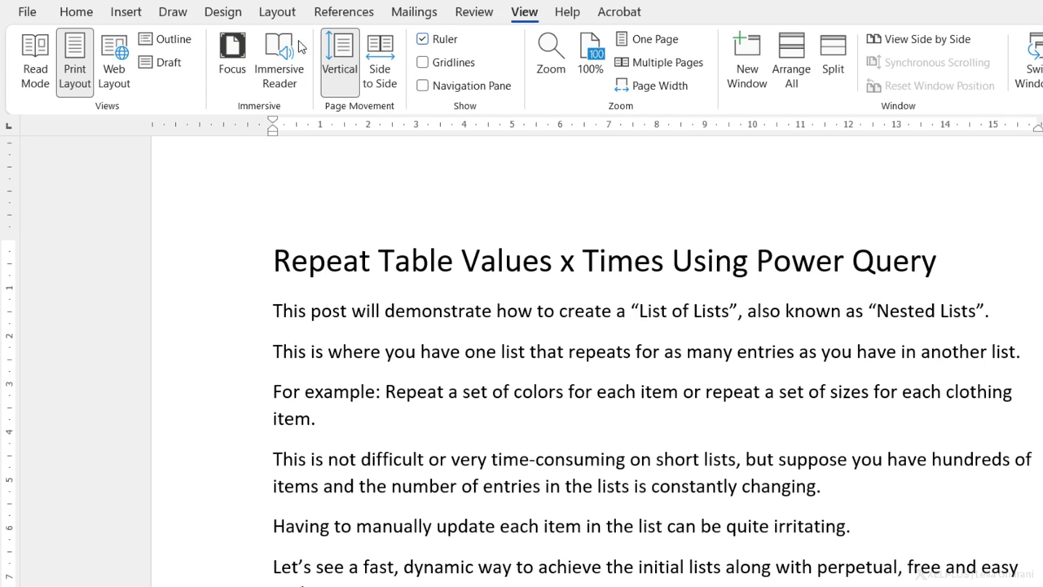
left_click(279, 59)
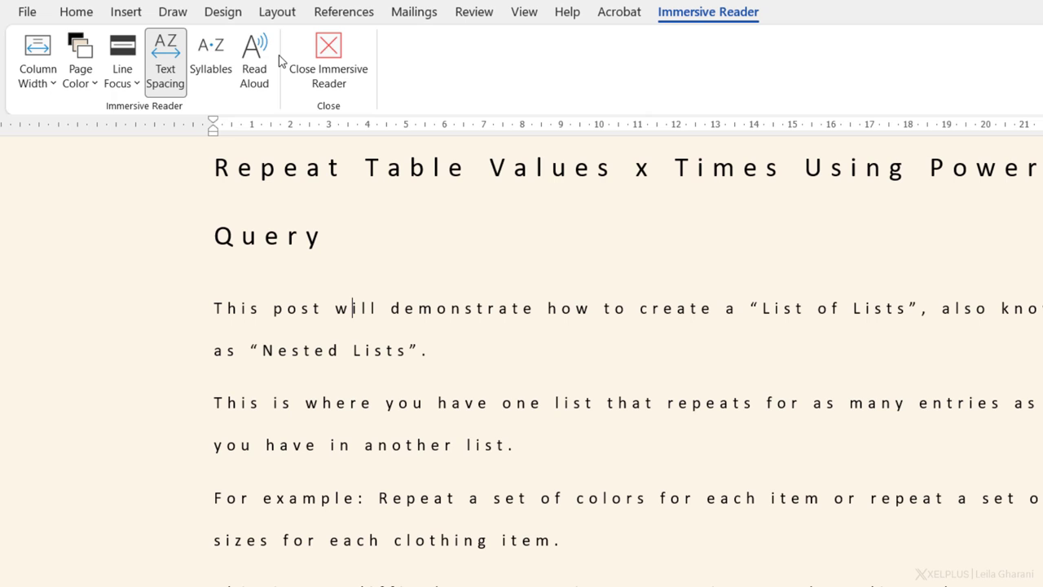
left_click(126, 80)
left_click(151, 163)
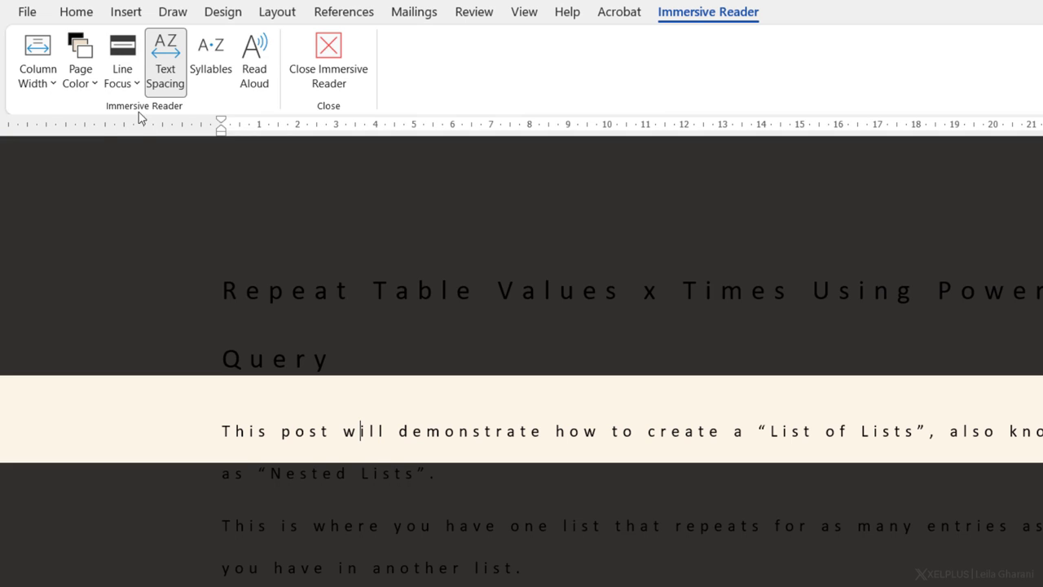
left_click(131, 81)
left_click(149, 205)
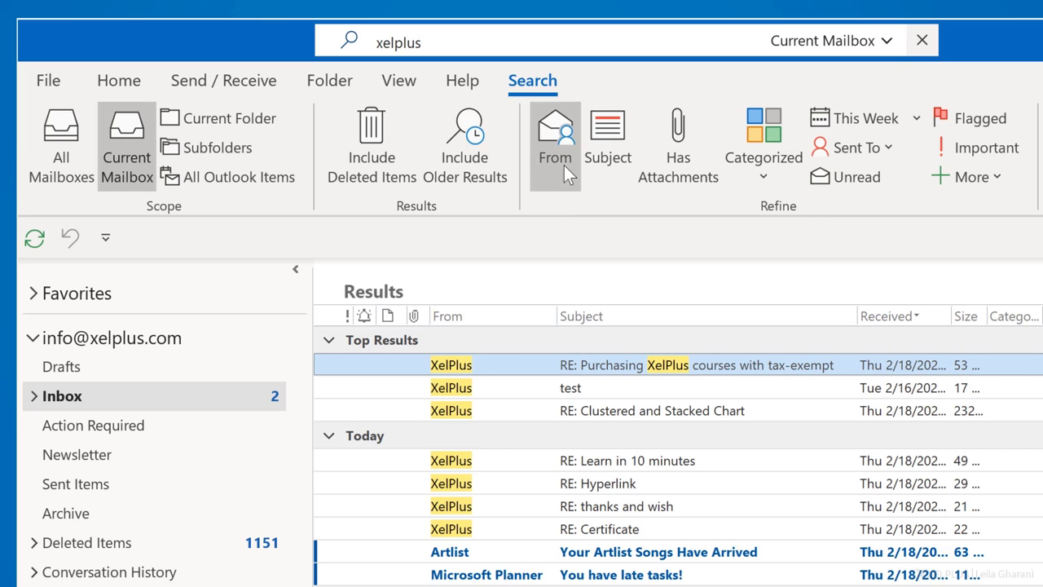
Step: Filter the mailbox search to messages from one sender by entering the sender's name
left_click(563, 166)
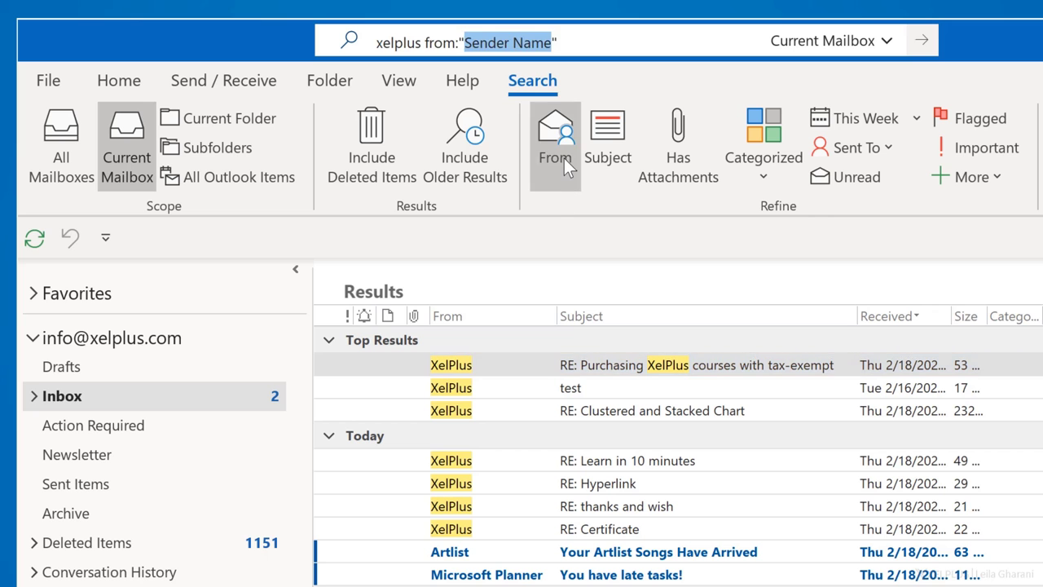
type("leila")
key("Return")
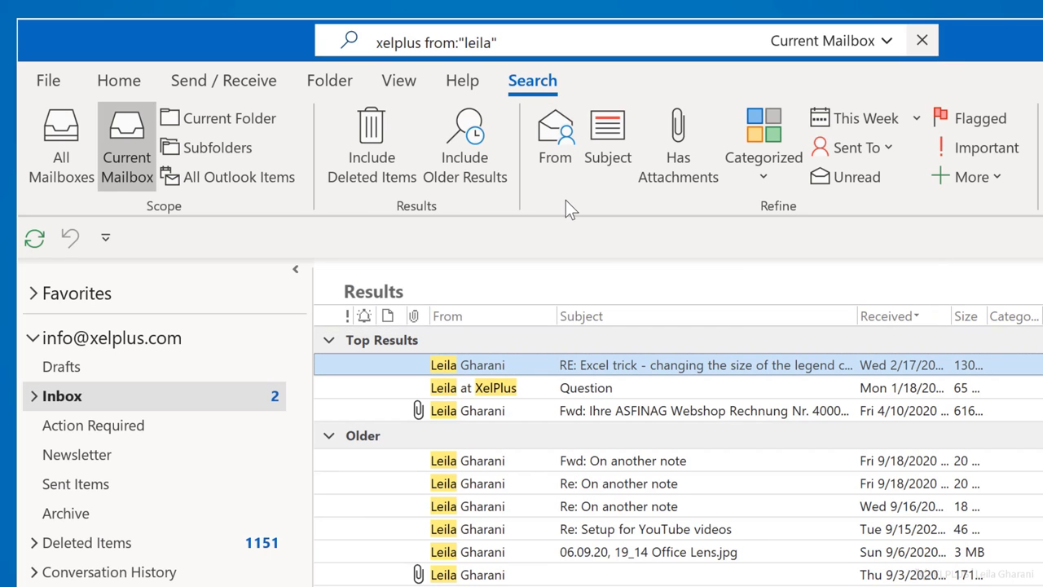
Step: Add Has Attachments and subject 'course' filters, narrowing results to 'Fwd: VBA course'
left_click(669, 185)
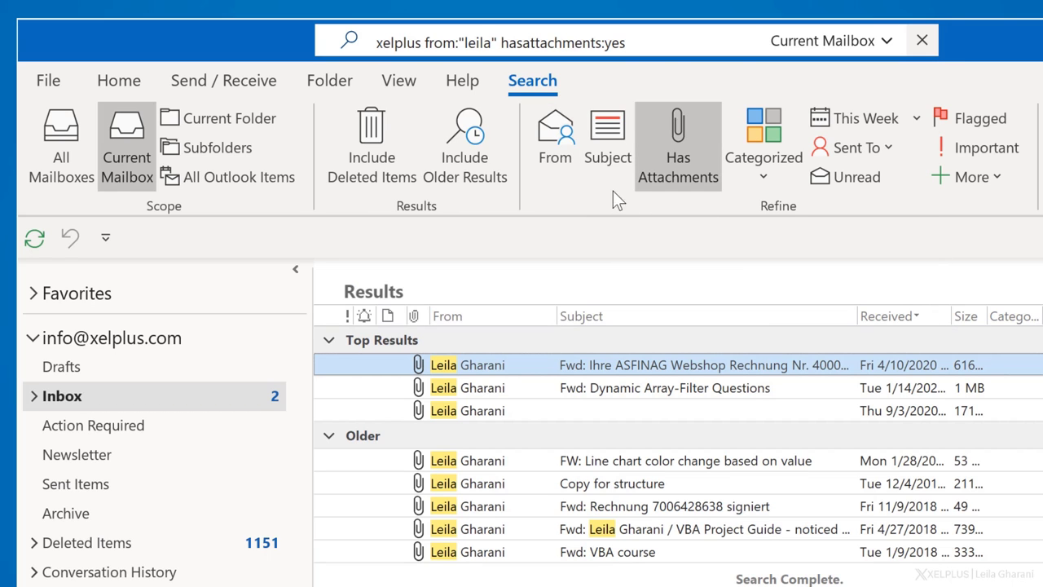
left_click(610, 157)
type("course")
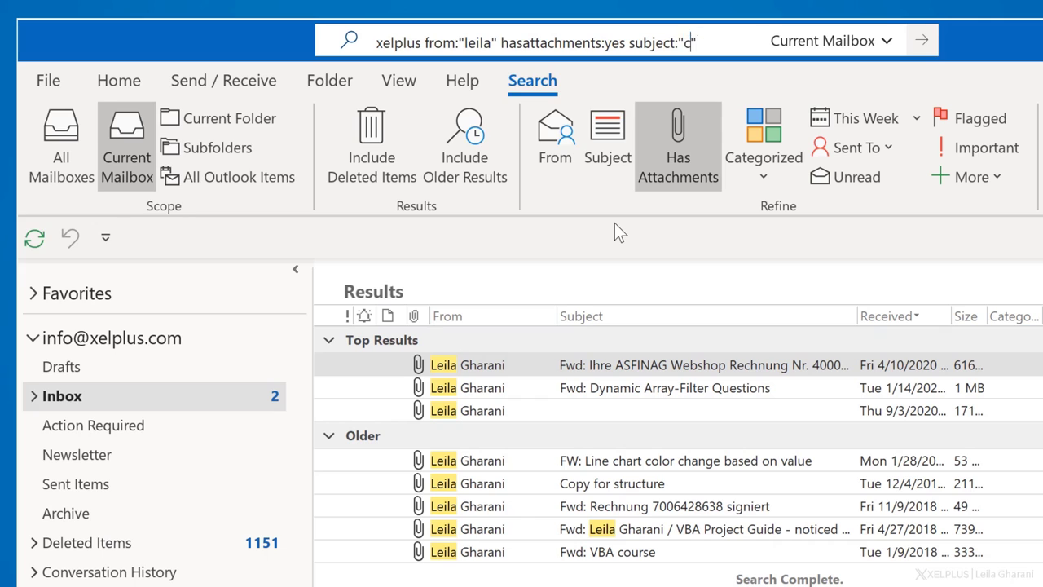
key("Return")
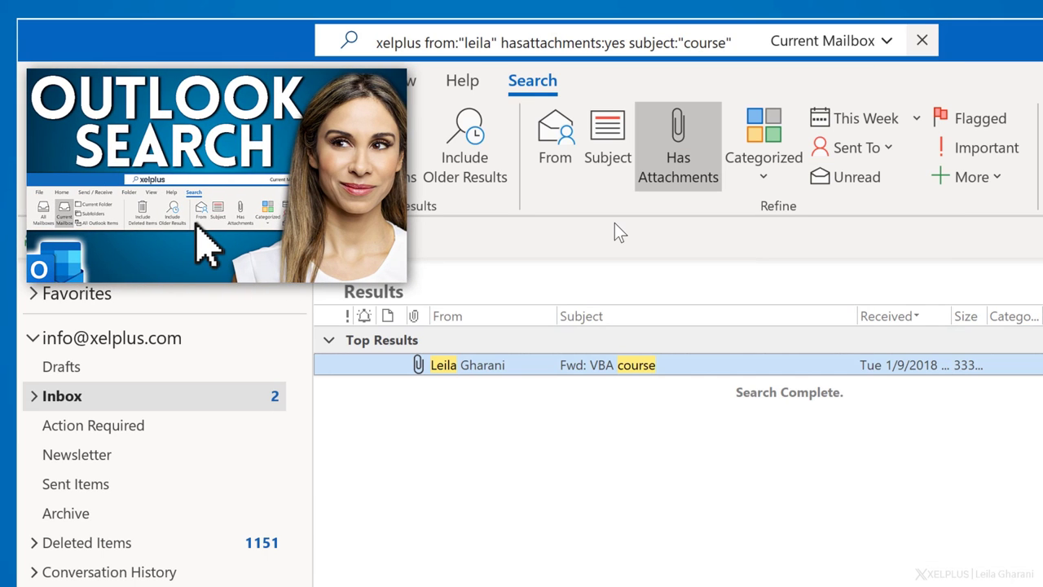